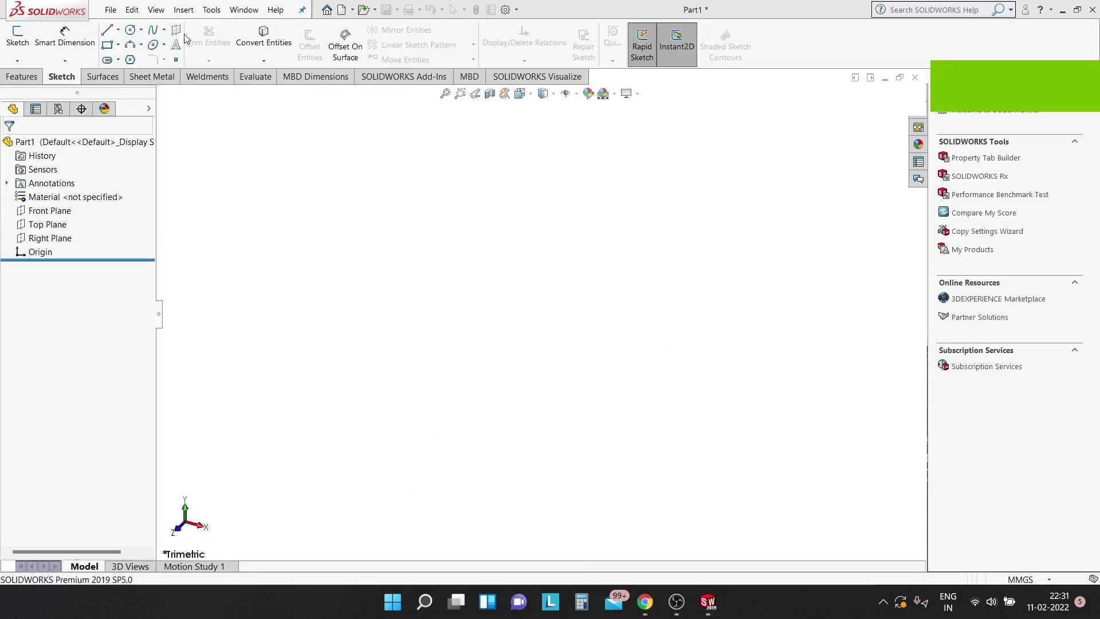
Start 3DSketch1 in the empty part from the Weldments tab
left_click(207, 76)
left_click(17, 43)
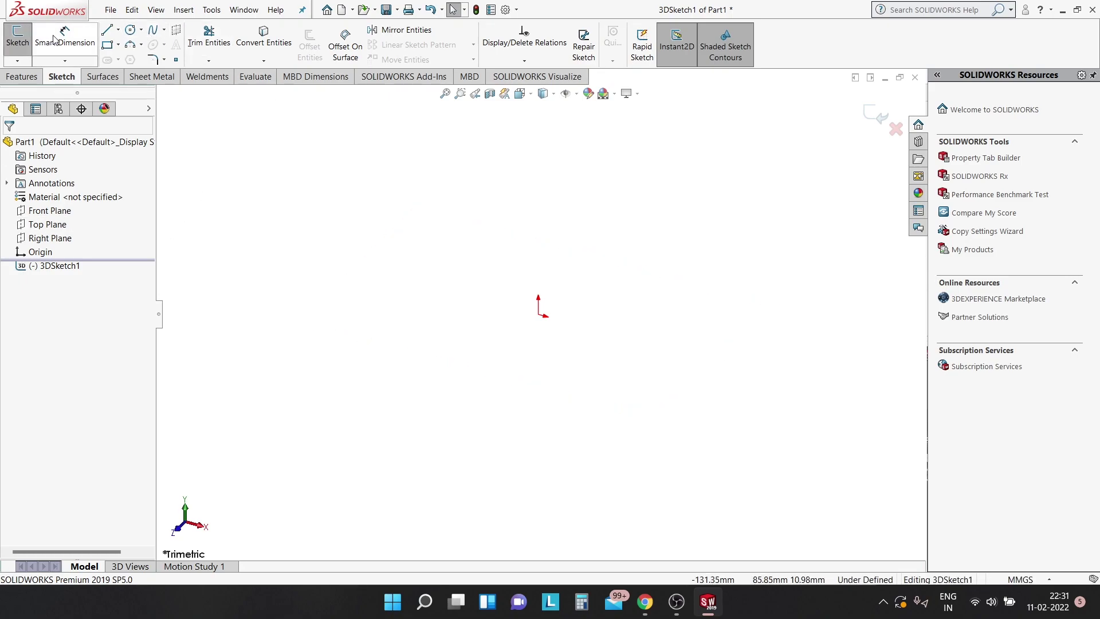
Draw a closed four-line base loop from the origin, switching sketch planes with Tab
left_click(107, 33)
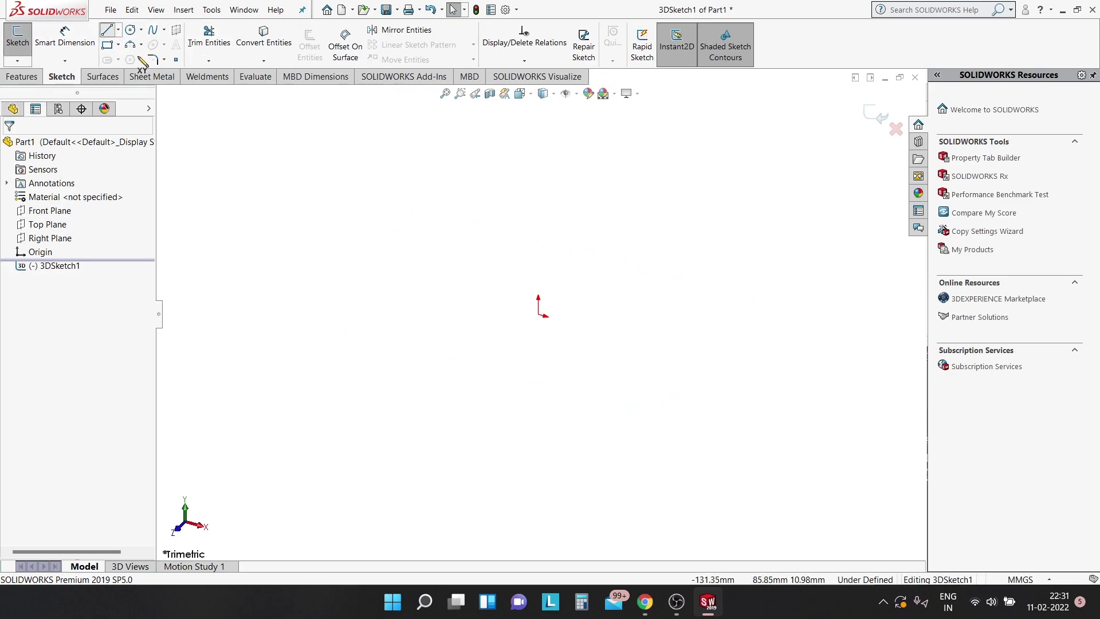
left_click(539, 315)
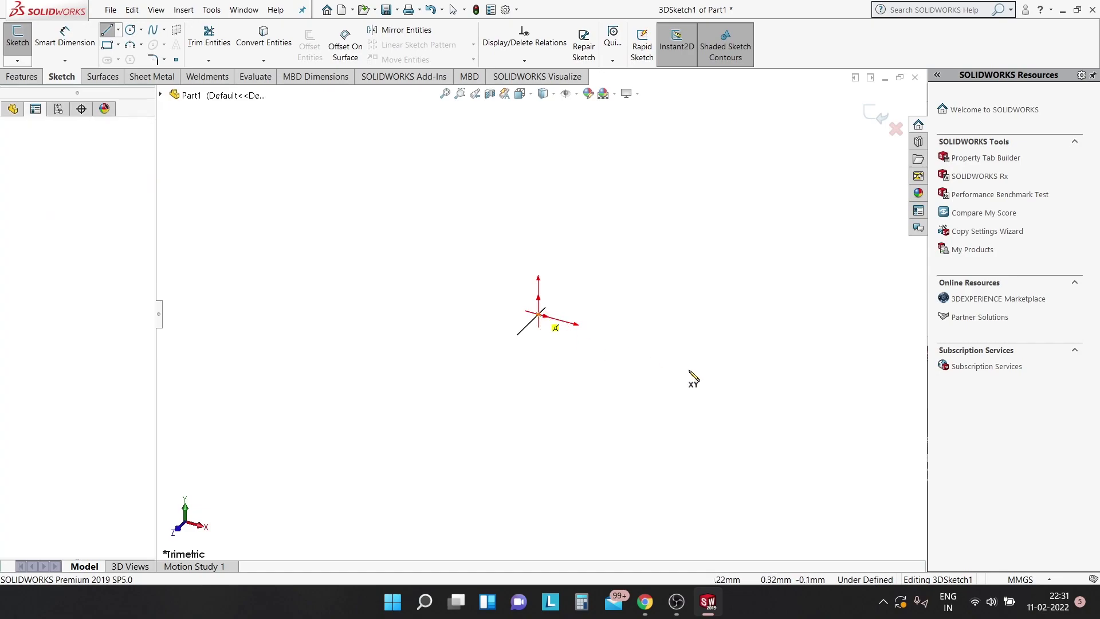
left_click(651, 349)
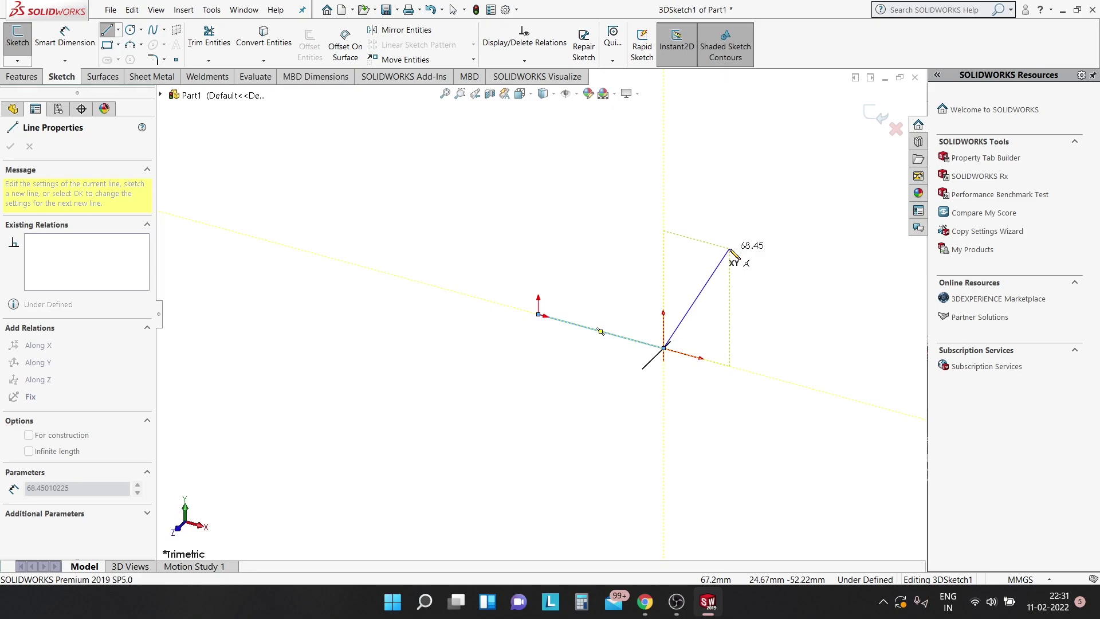
key("Tab")
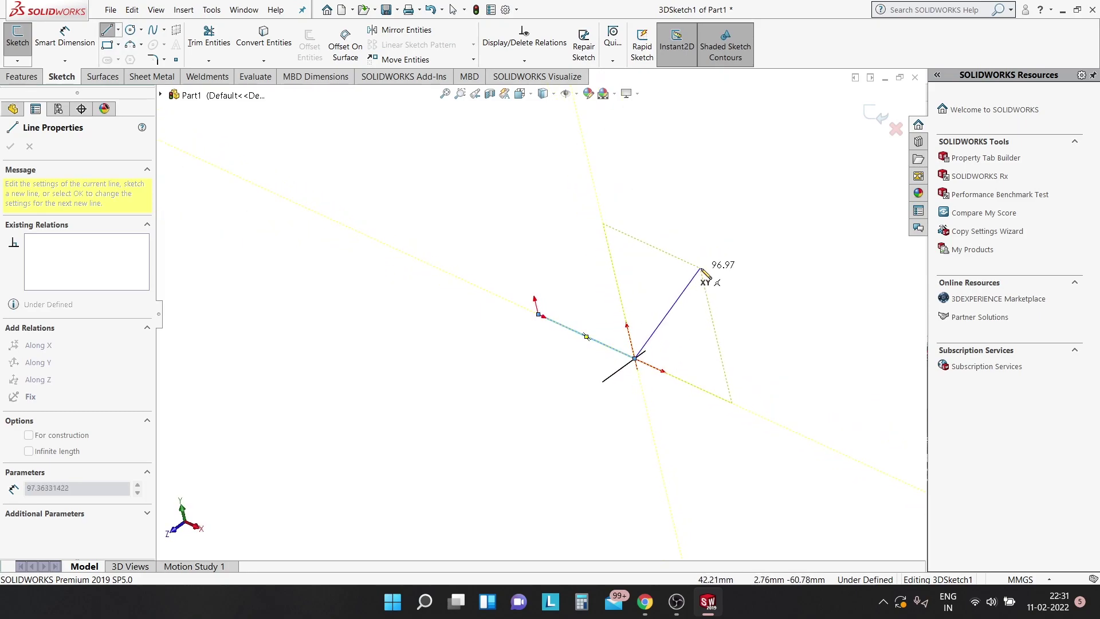
left_click(720, 296)
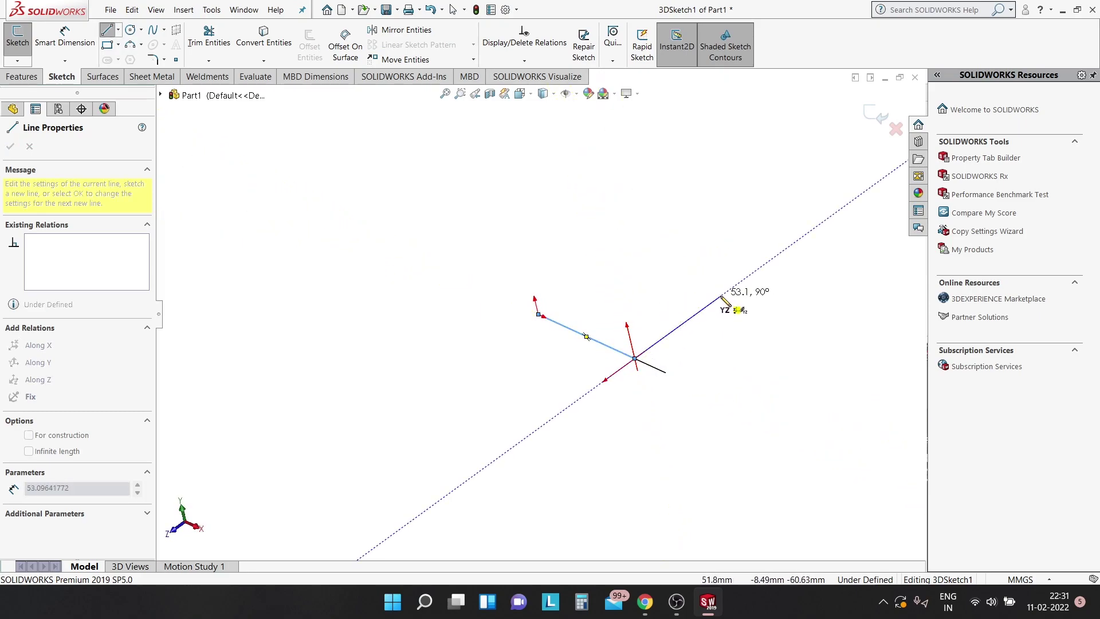
middle_click_drag(648, 252, 650, 238)
key("Tab")
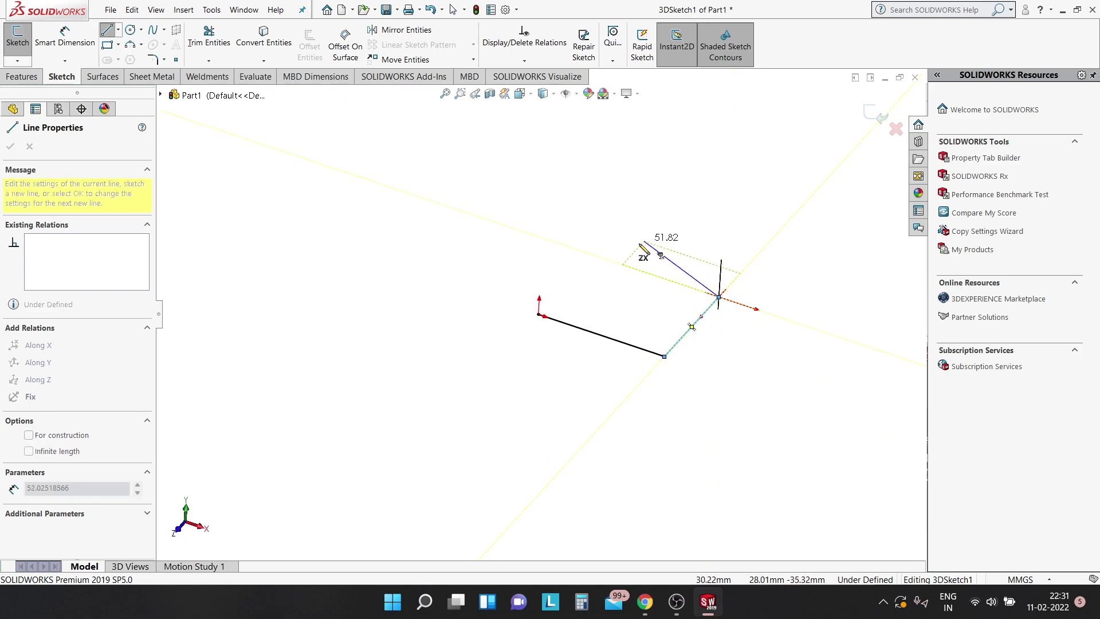
left_click(587, 253)
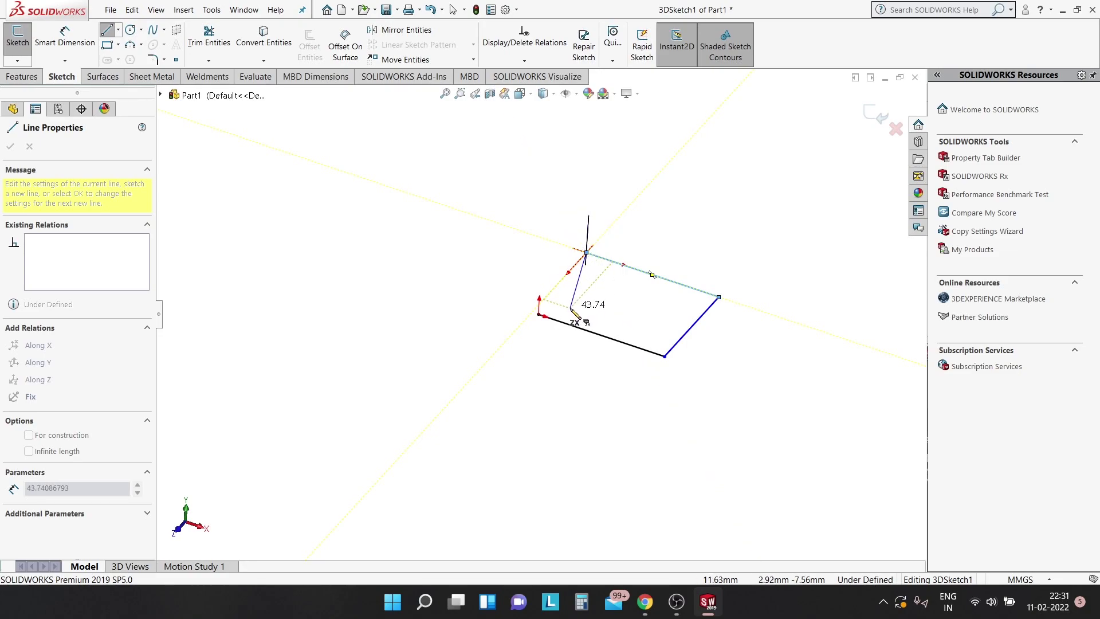
left_click(538, 314)
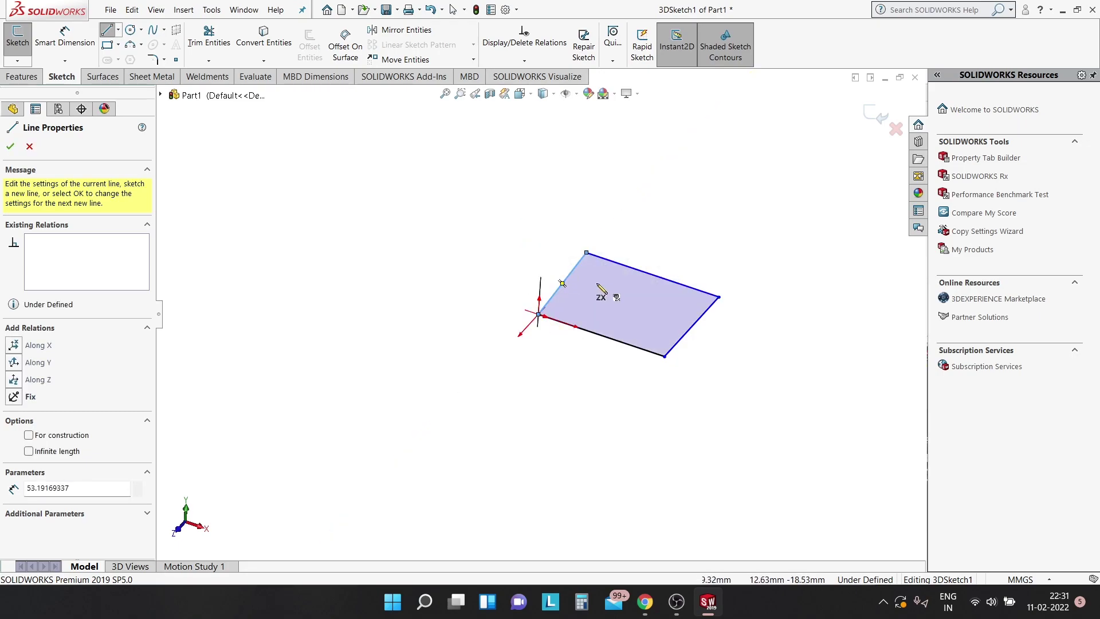
key("Escape")
key("Escape")
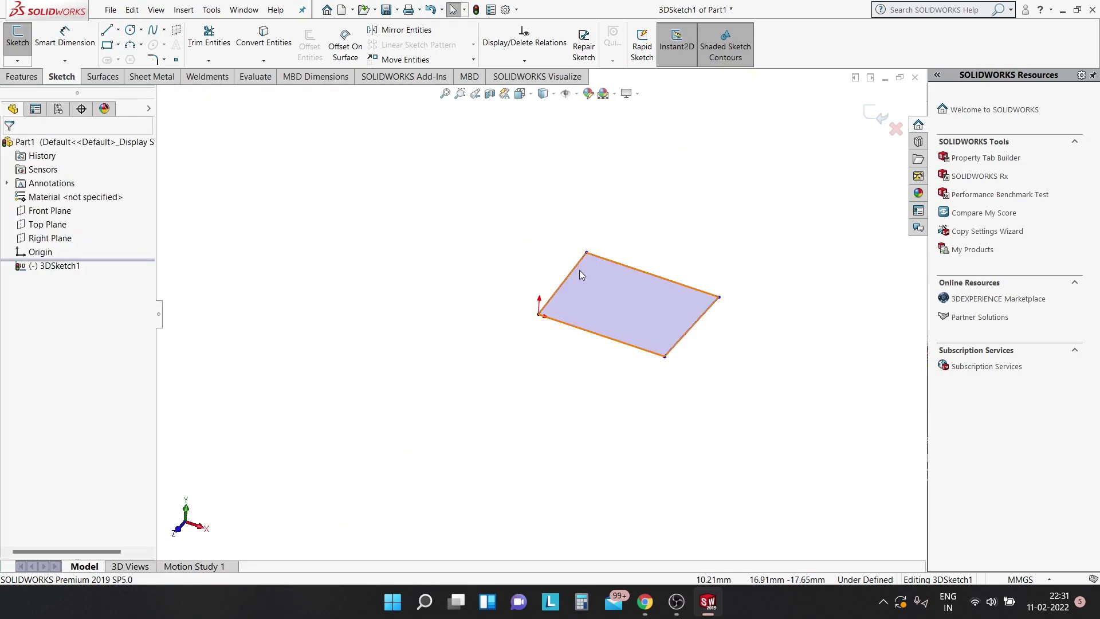
Draw an upright four-sided loop on the XY plane rising from the base's front edge
left_click(106, 30)
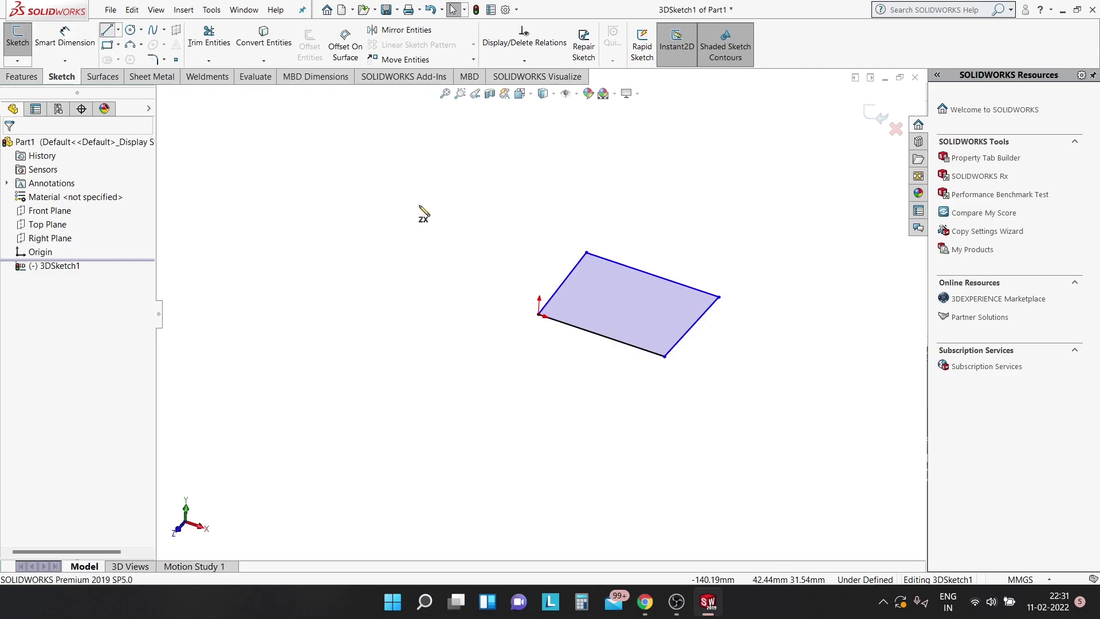
left_click(665, 356)
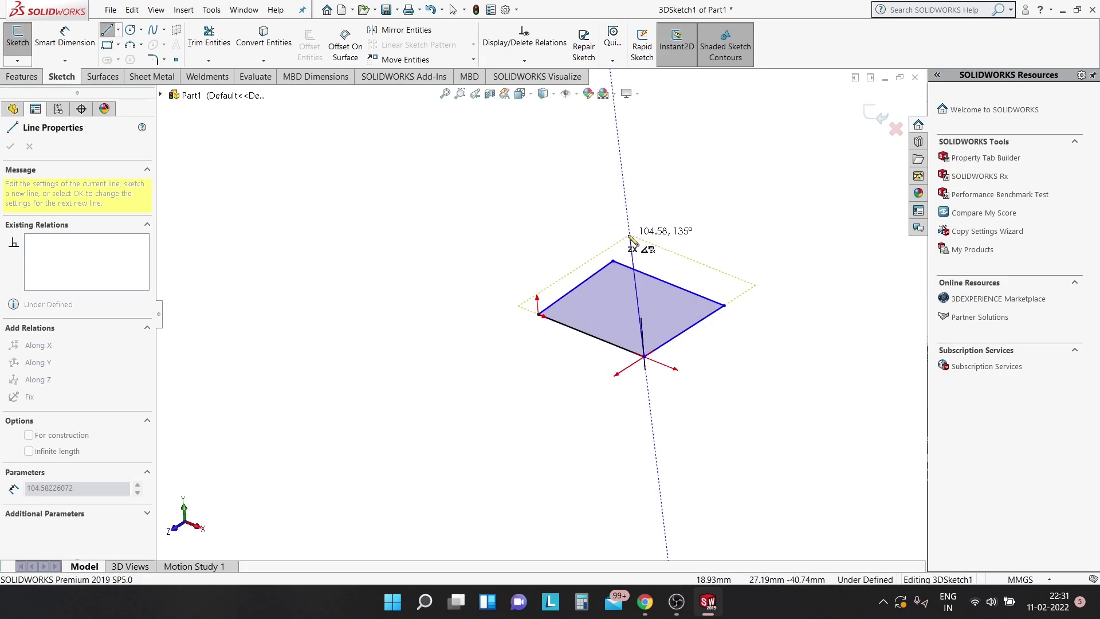
key("Tab")
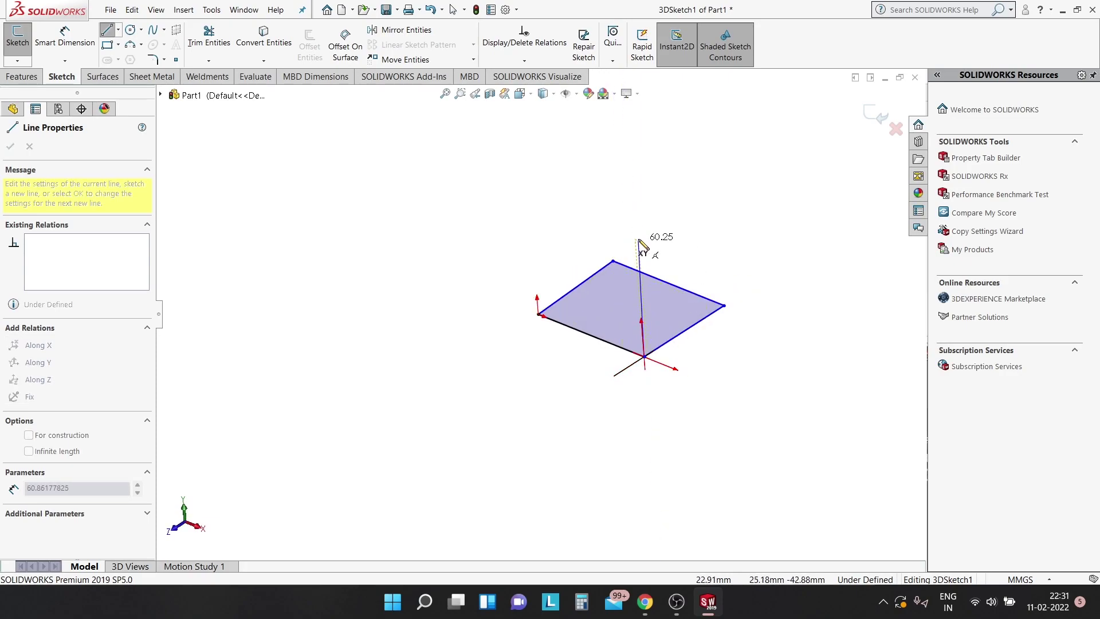
left_click(635, 234)
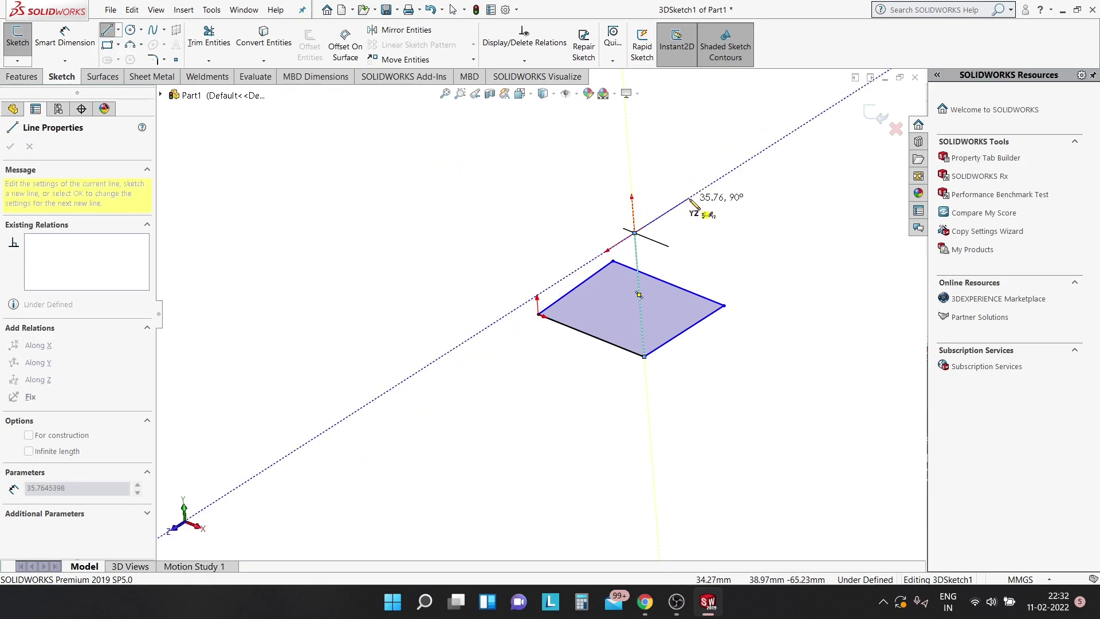
left_click(706, 187)
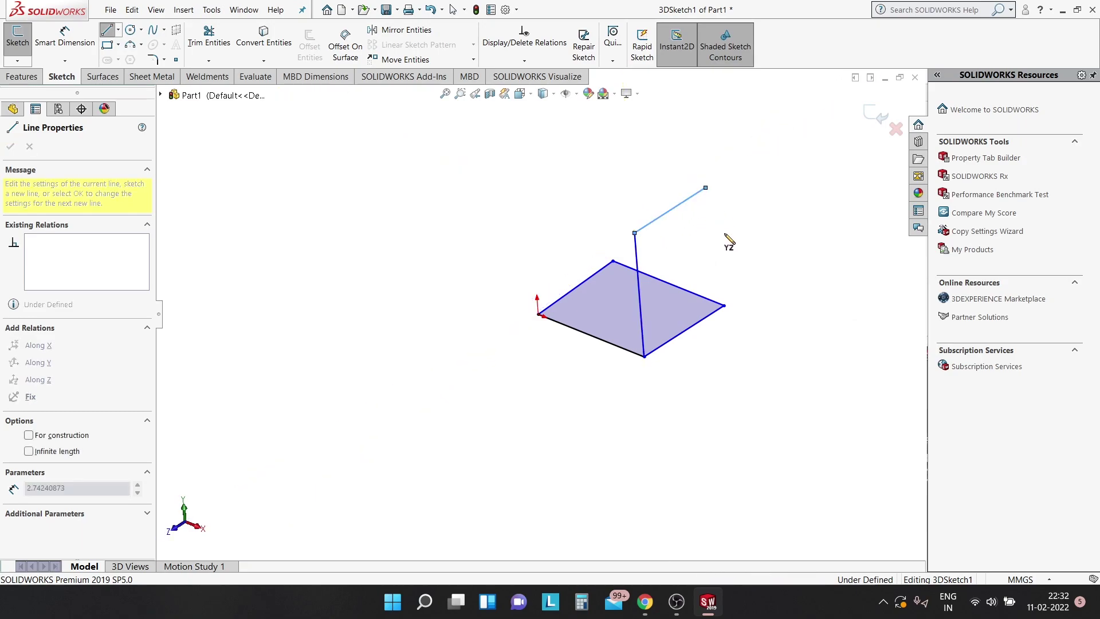
left_click(724, 305)
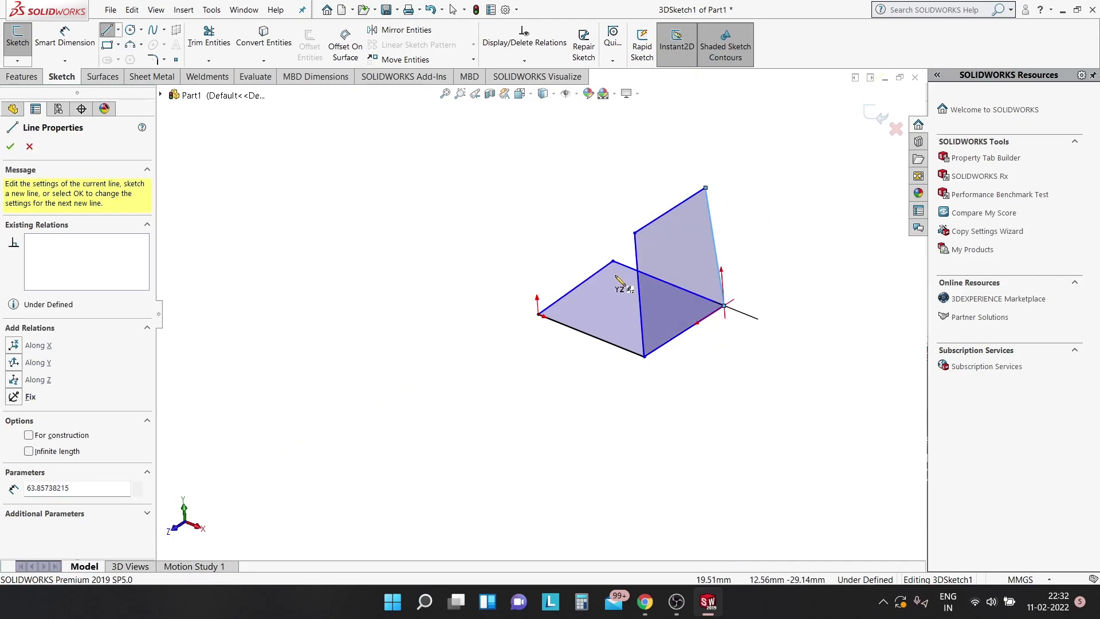
scroll(616, 277, "down", 3)
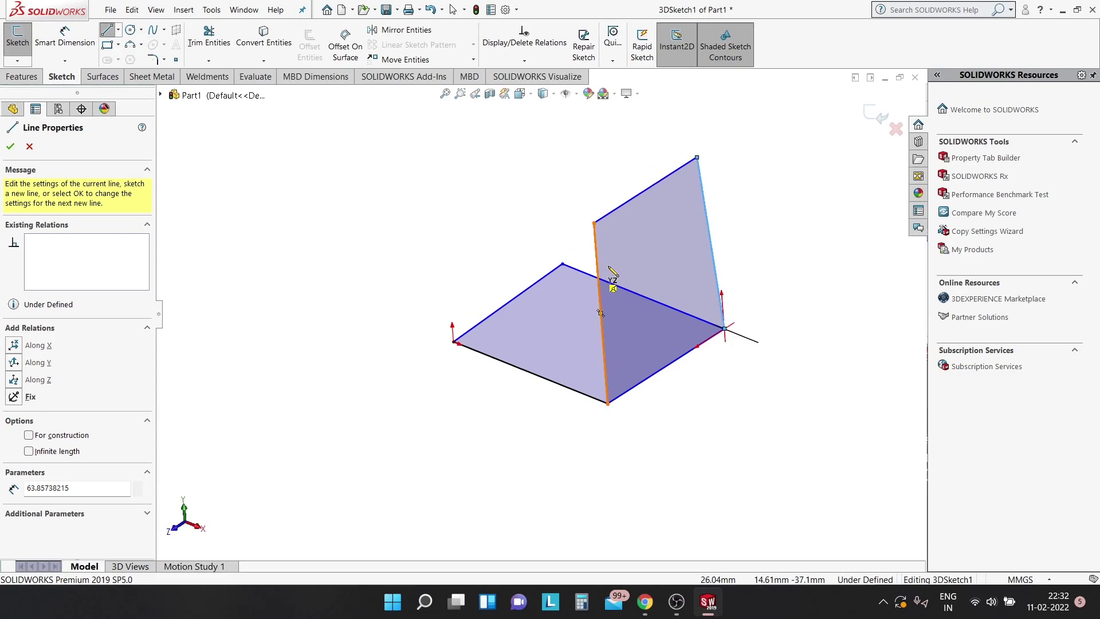
mouse_move(614, 241)
middle_mouse_down()
mouse_move(679, 191)
mouse_move(645, 192)
mouse_move(626, 164)
mouse_move(613, 233)
middle_mouse_up()
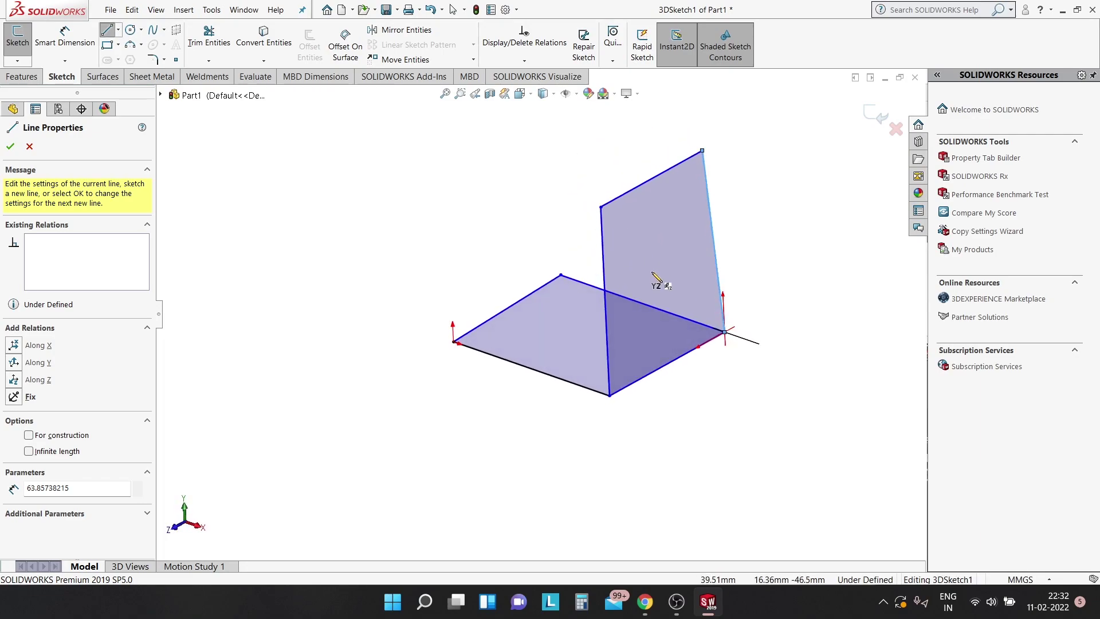
key("Escape")
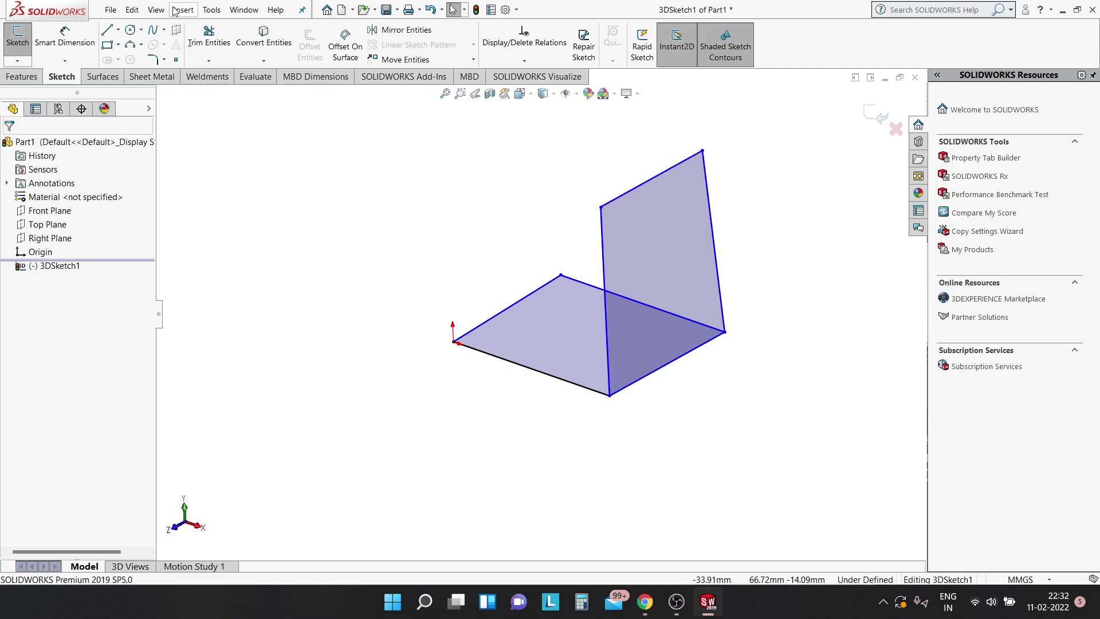
Draw a line extending from the upright face's top corner
left_click(107, 31)
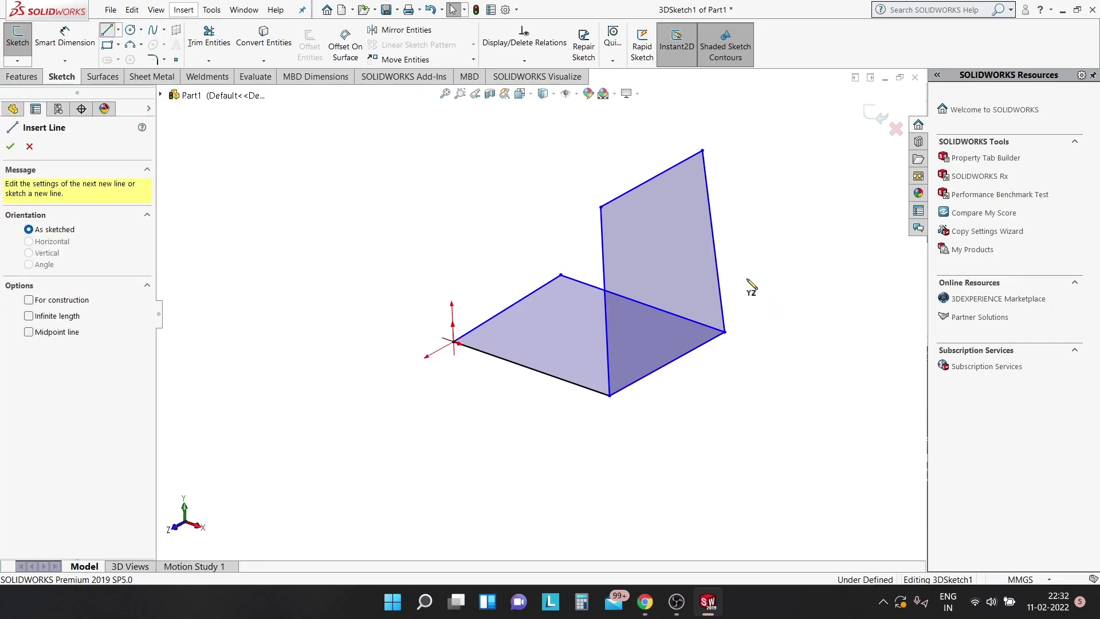
left_click(600, 206)
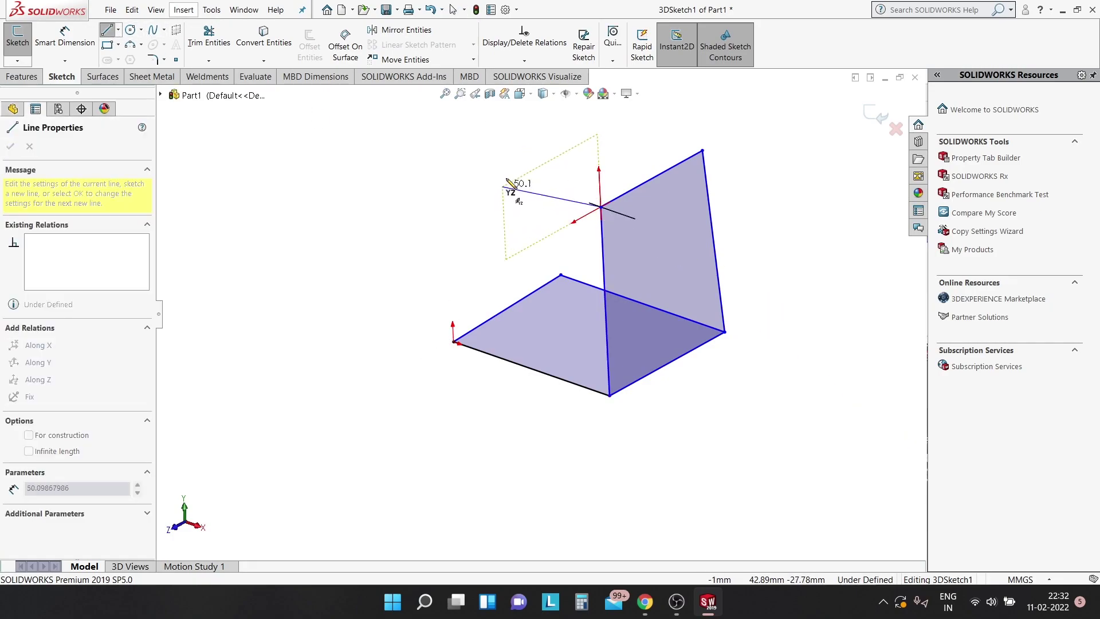
mouse_move(507, 185)
middle_mouse_down()
mouse_move(493, 194)
mouse_move(501, 204)
middle_mouse_up()
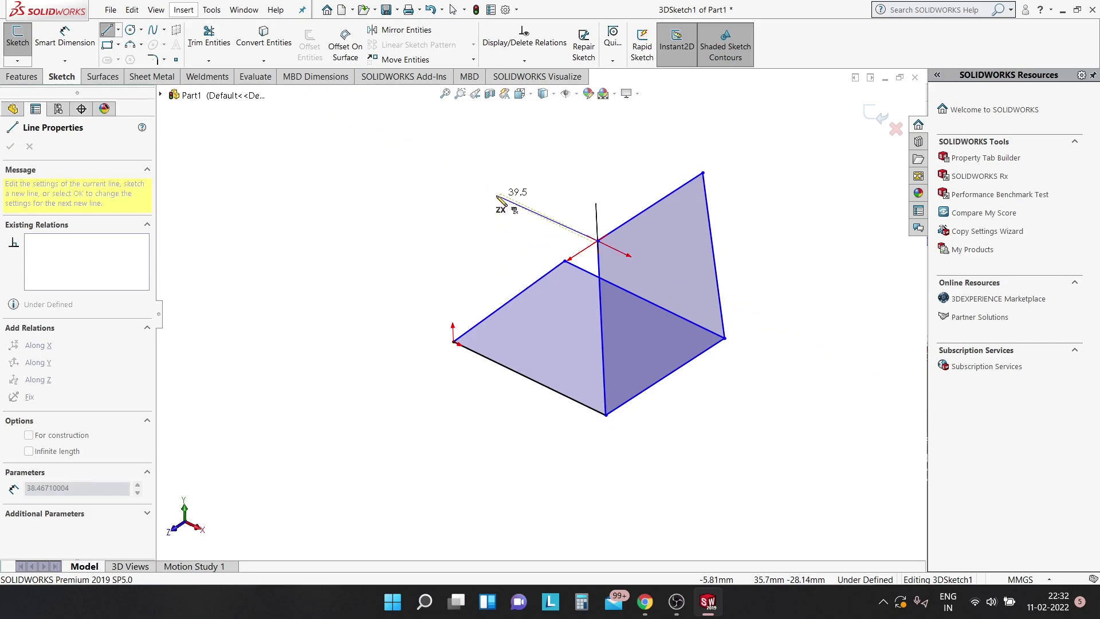
left_click(483, 185)
key("Escape")
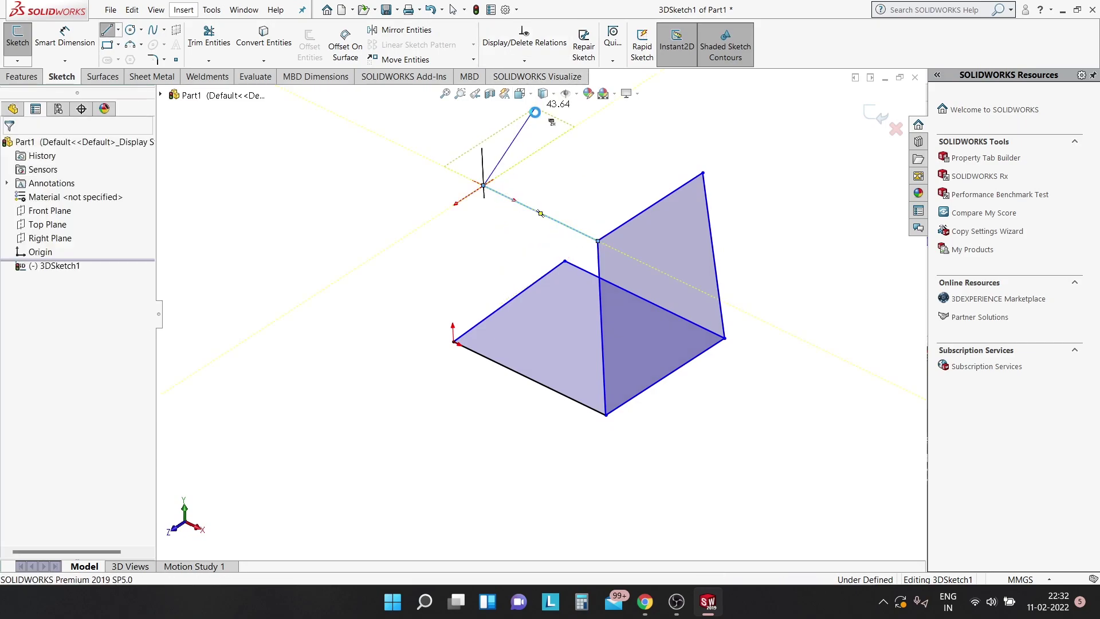
Draw lines from the other top corner rising above the model and across the top
left_click(704, 174)
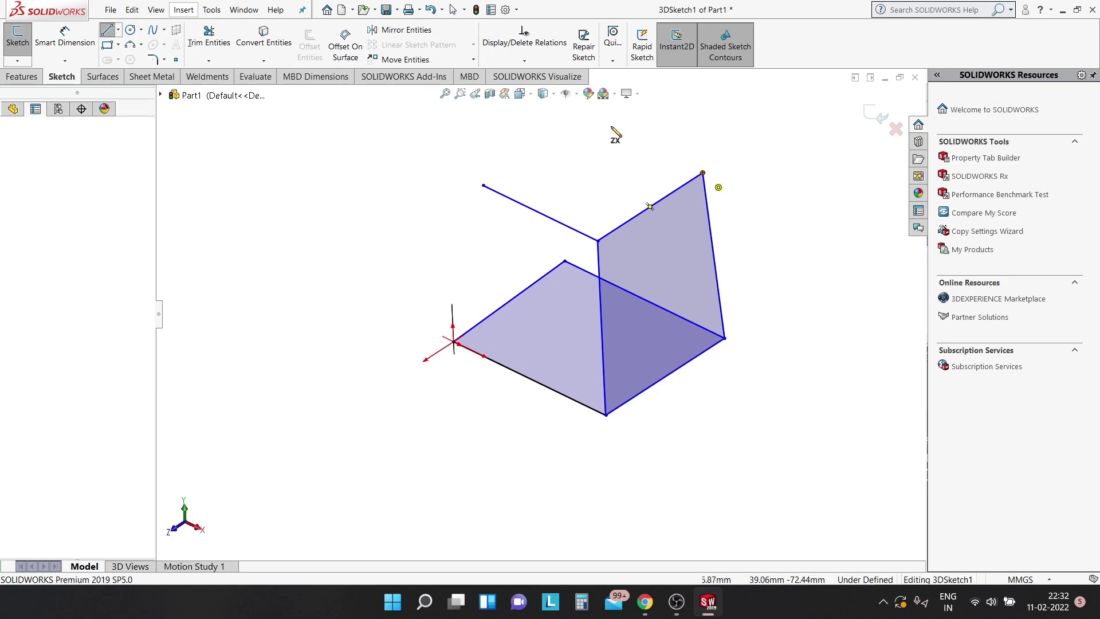
left_click(585, 115)
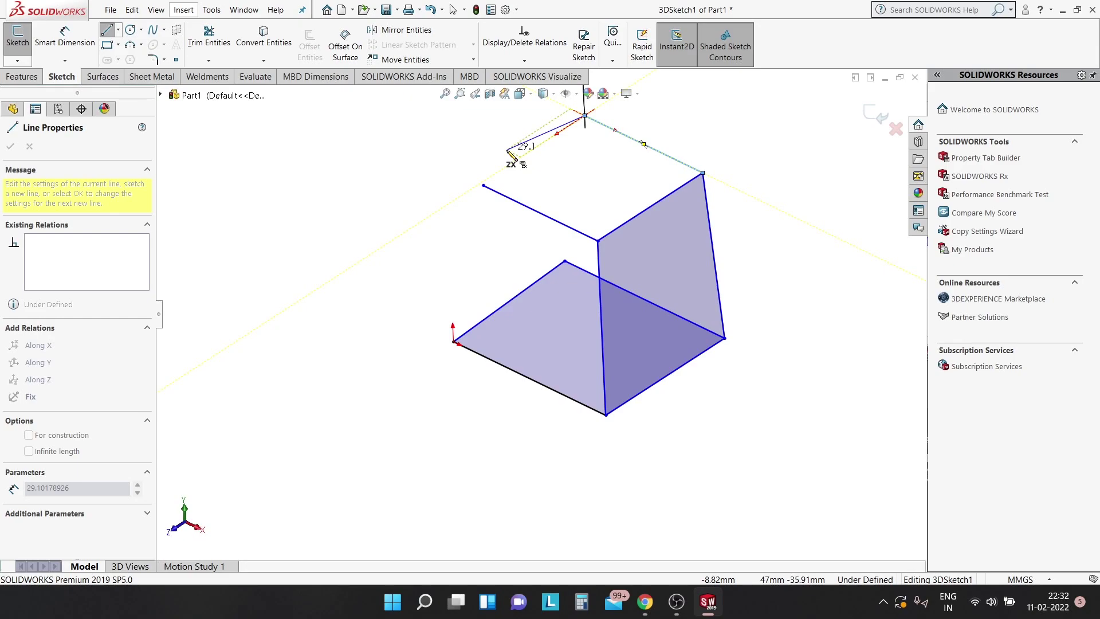
key("z")
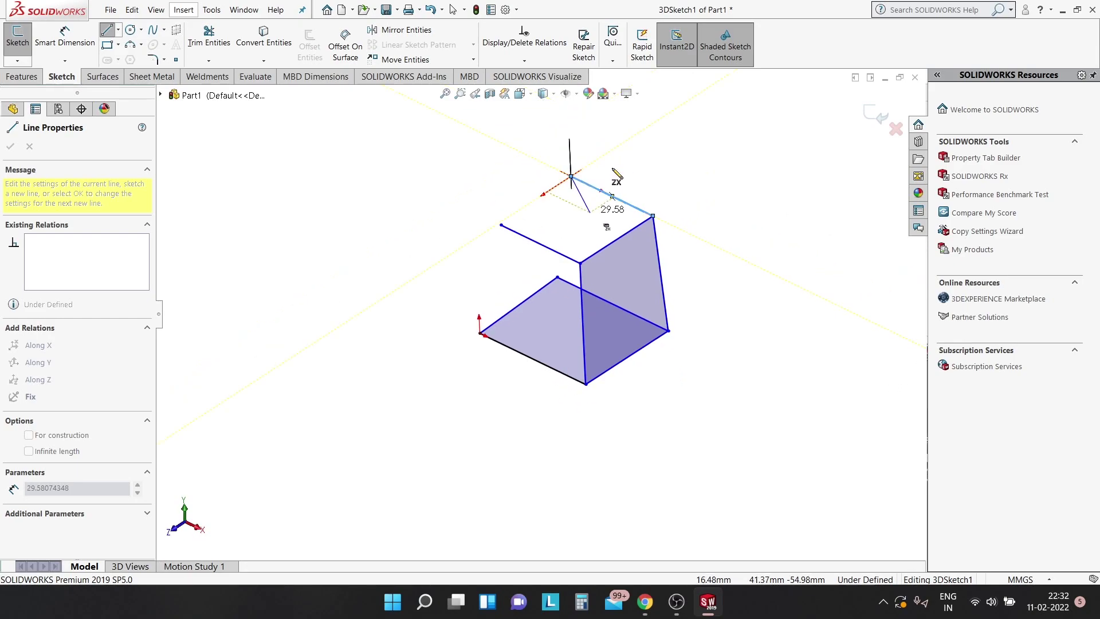
key("z")
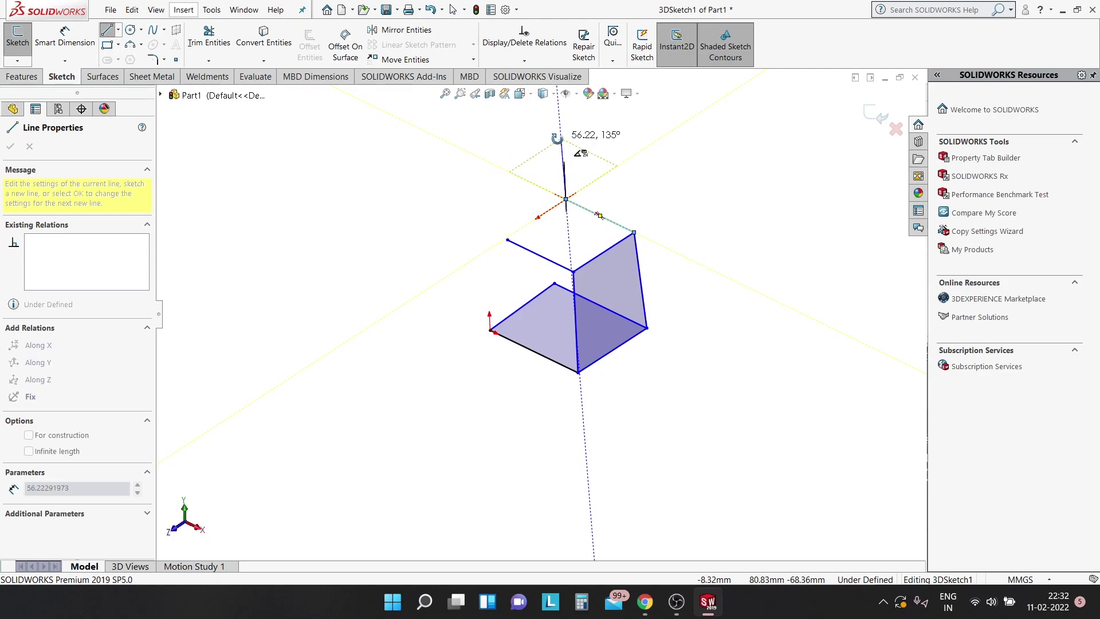
mouse_move(566, 137)
middle_mouse_down()
mouse_move(551, 145)
mouse_move(581, 129)
middle_mouse_up()
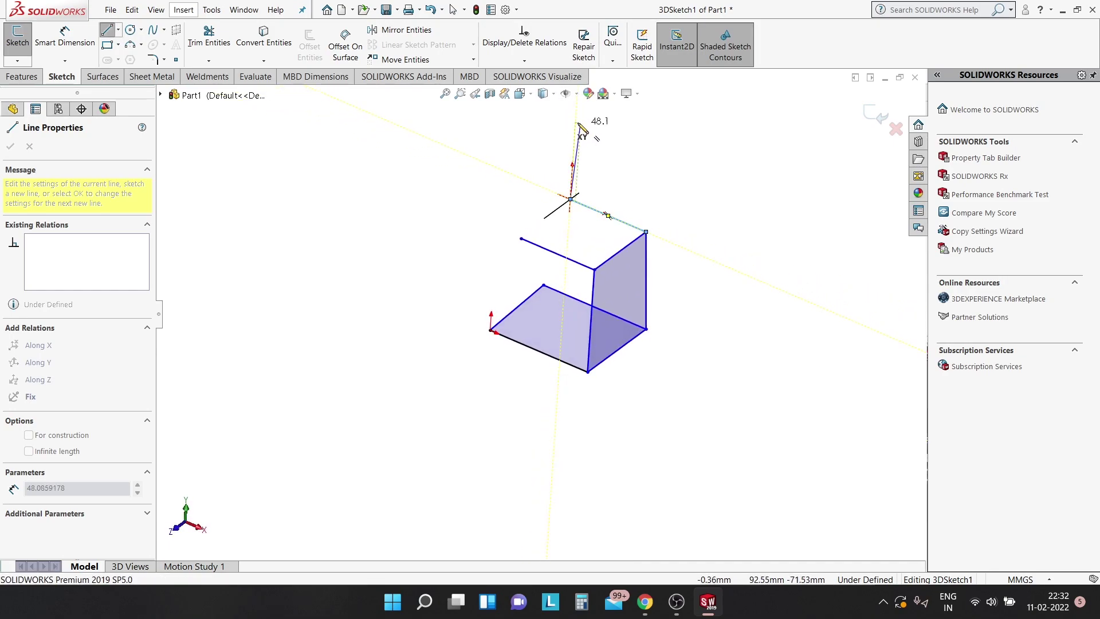
left_click(575, 121)
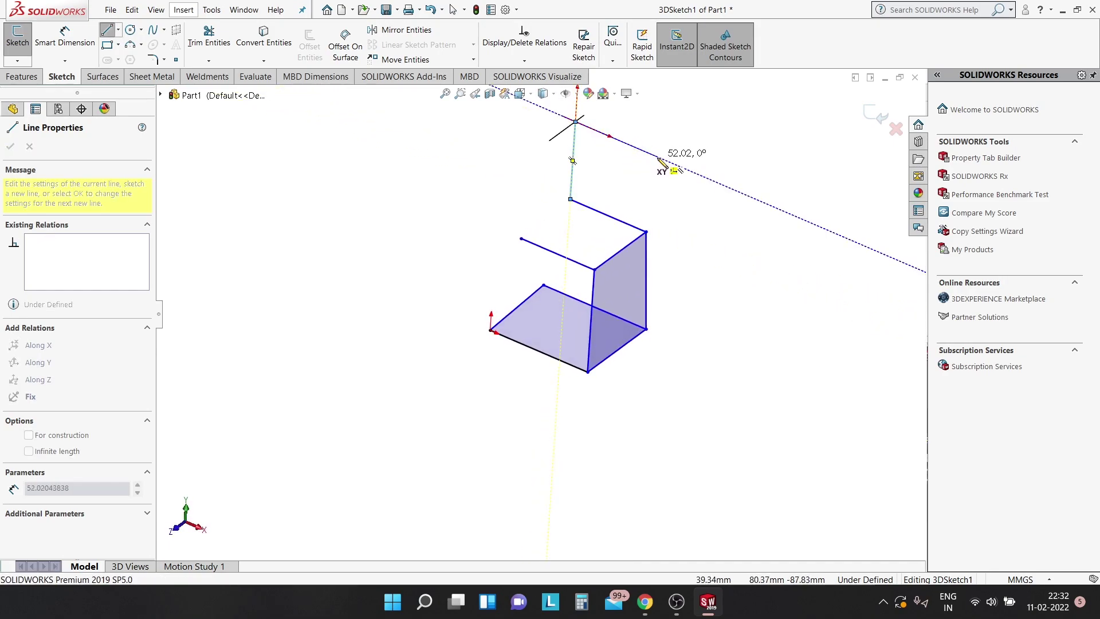
middle_click_drag(662, 163, 633, 166)
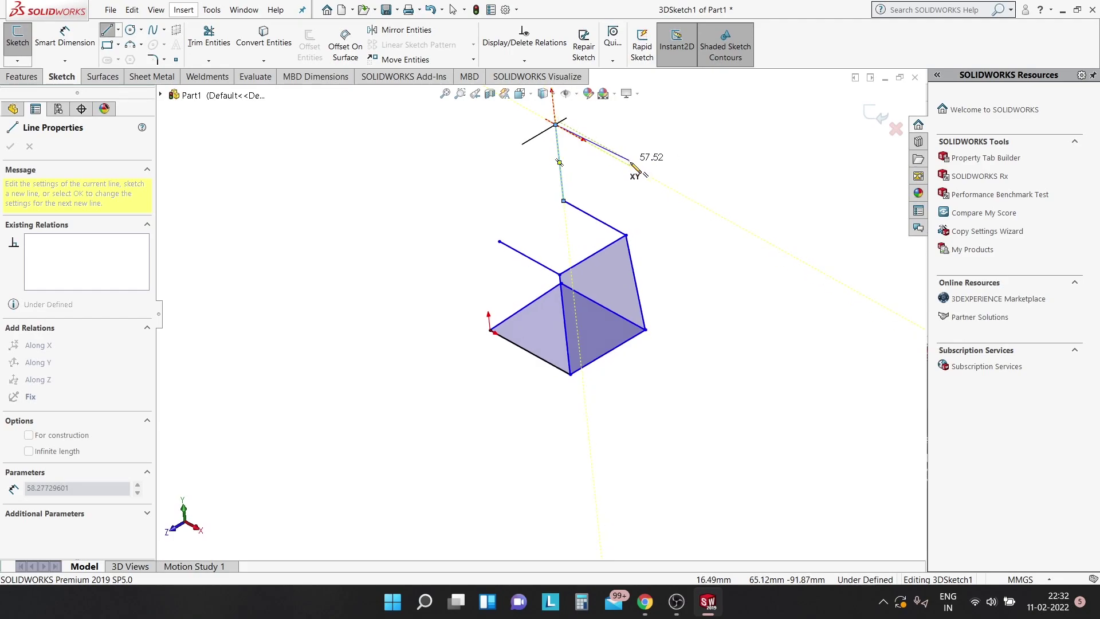
left_click(637, 168)
key("Escape")
Draw an upward line from the left line end and a line back across the top
middle_click_drag(646, 155, 773, 146)
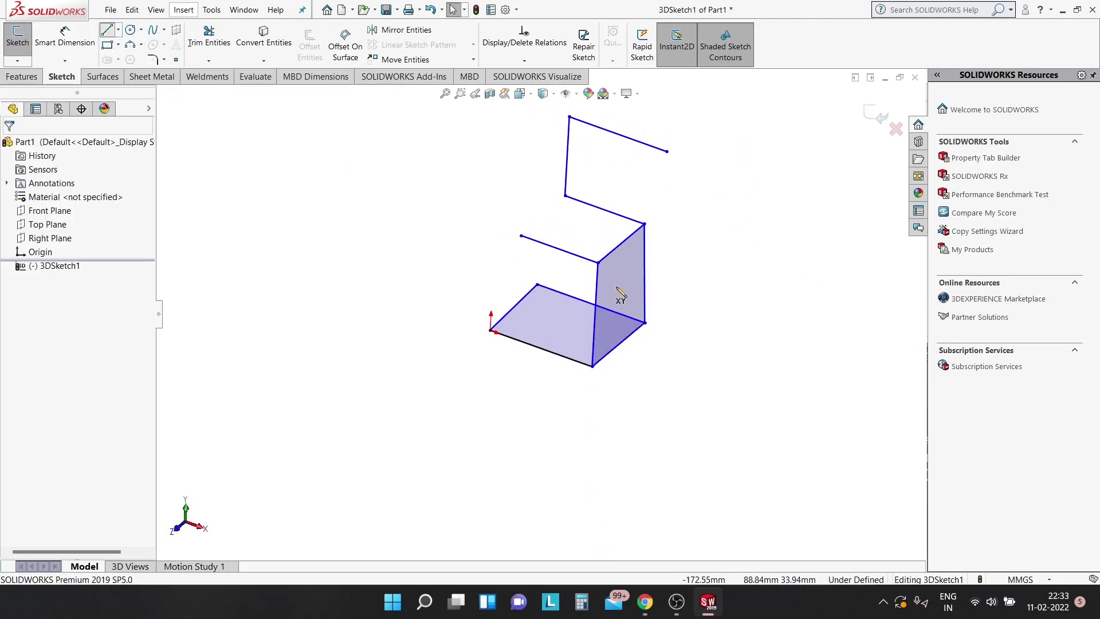
left_click(521, 235)
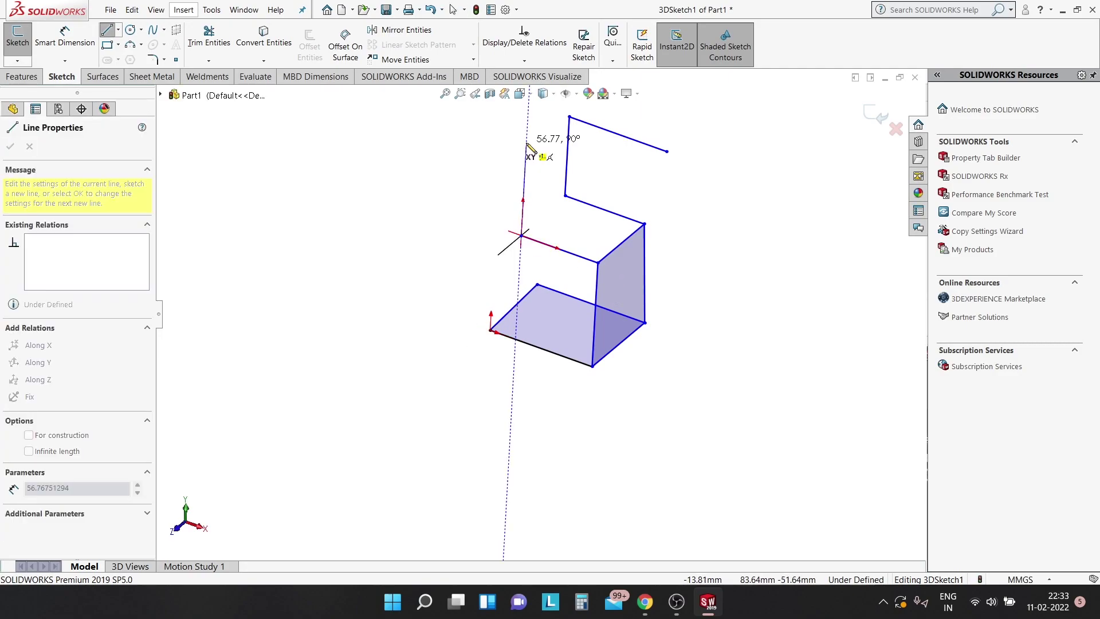
left_click(527, 117)
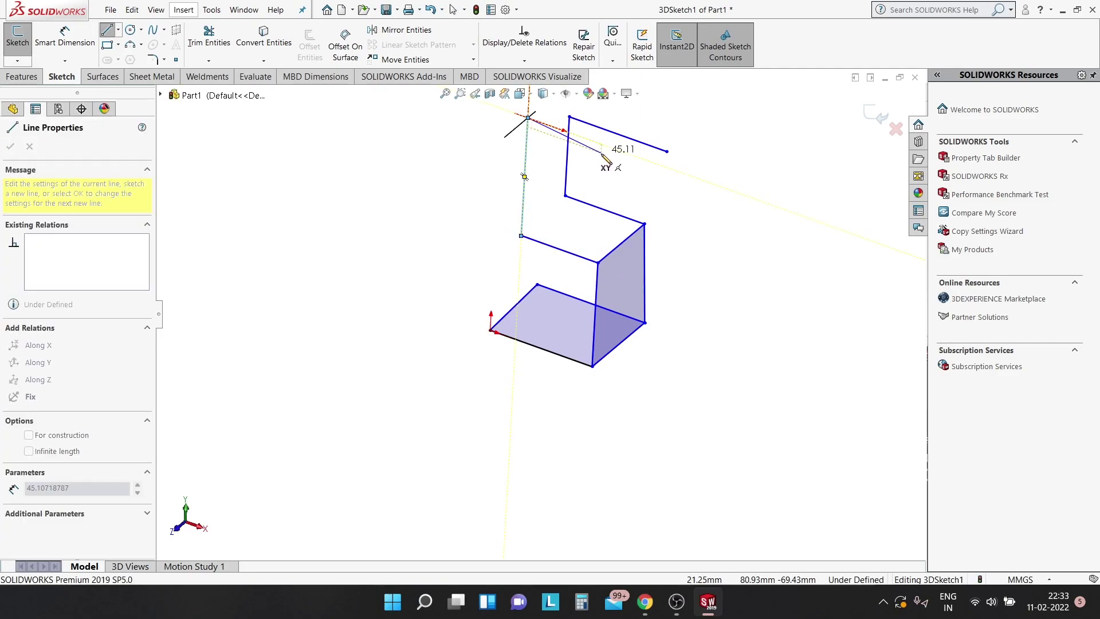
left_click(648, 160)
key("Escape")
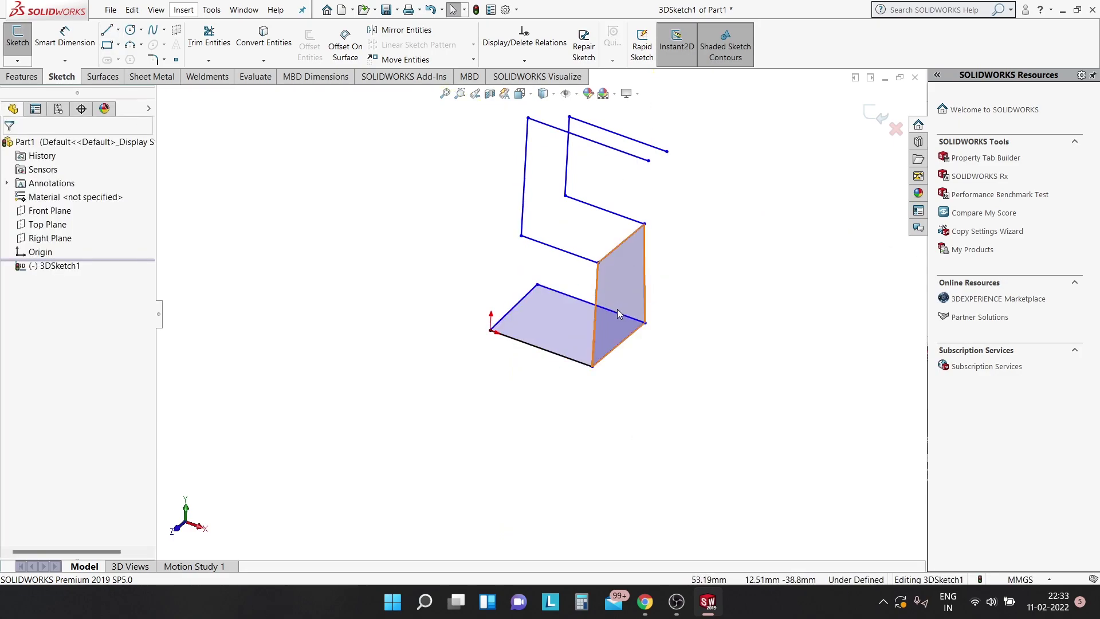
Add an Equal relation tying Line2, Line4 and Line6 together
left_click(512, 309)
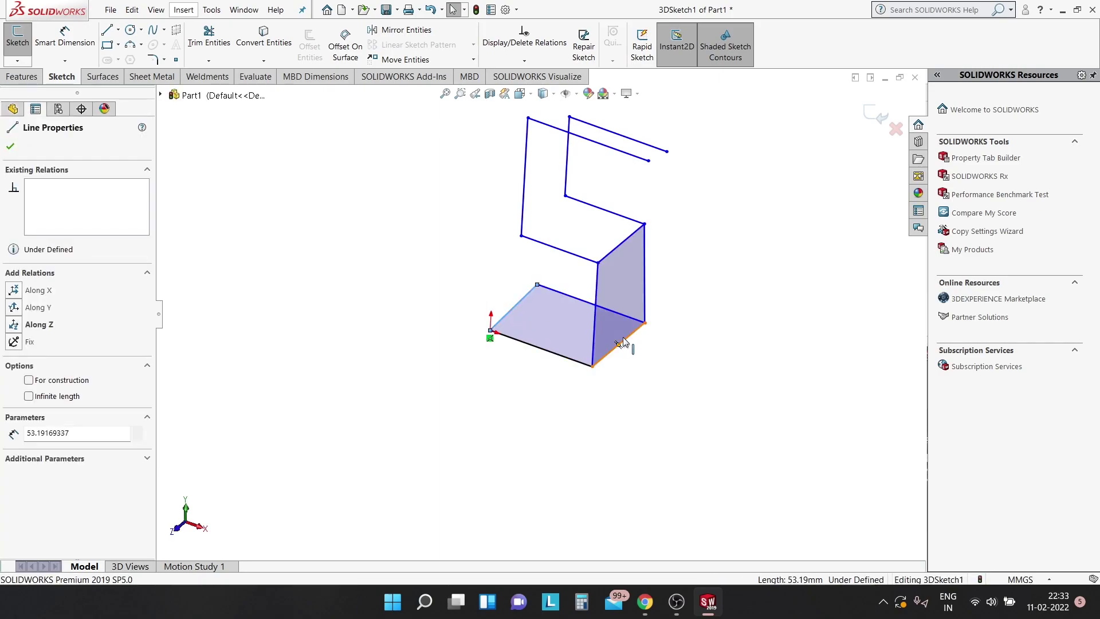
left_click(619, 244, "ctrl")
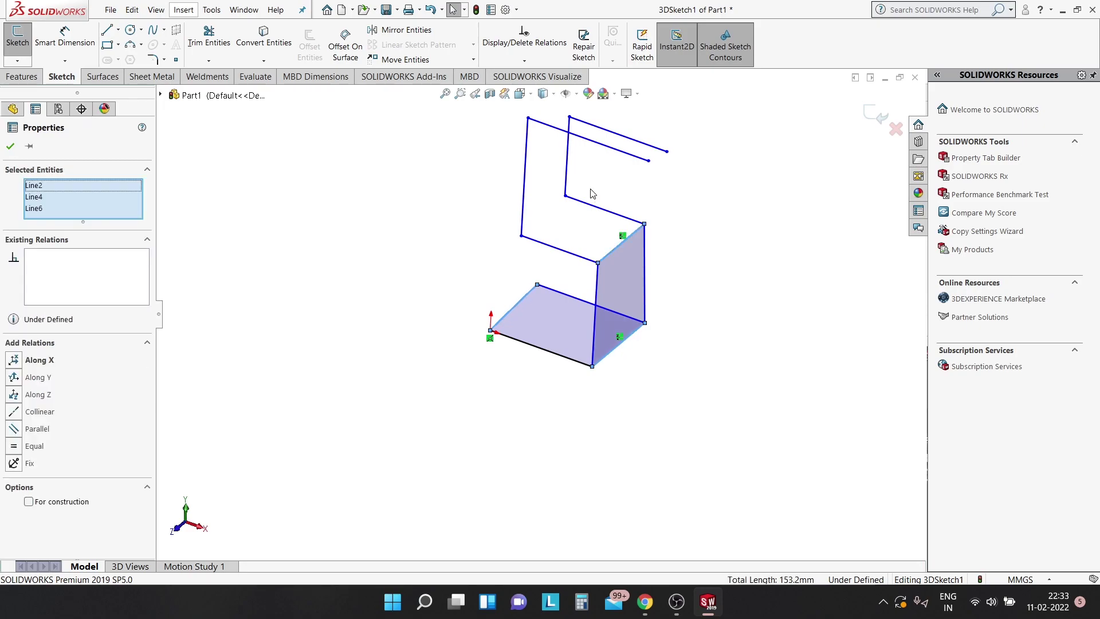
left_click(17, 451)
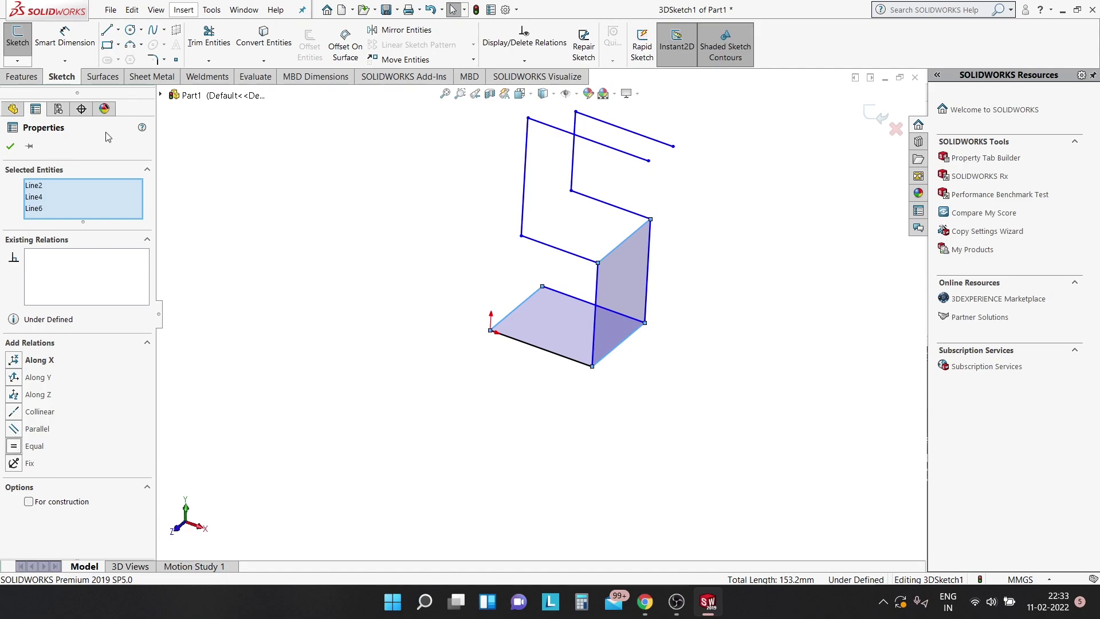
key("Escape")
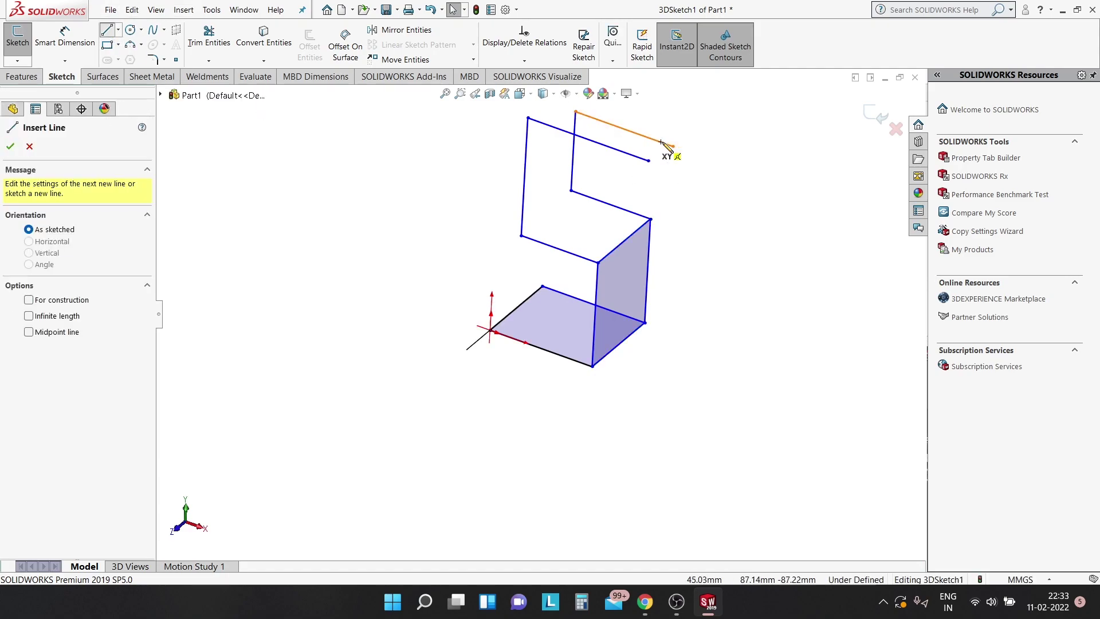
Draw a line between the free ends of the two upper chains to close the top loop
left_click(673, 146)
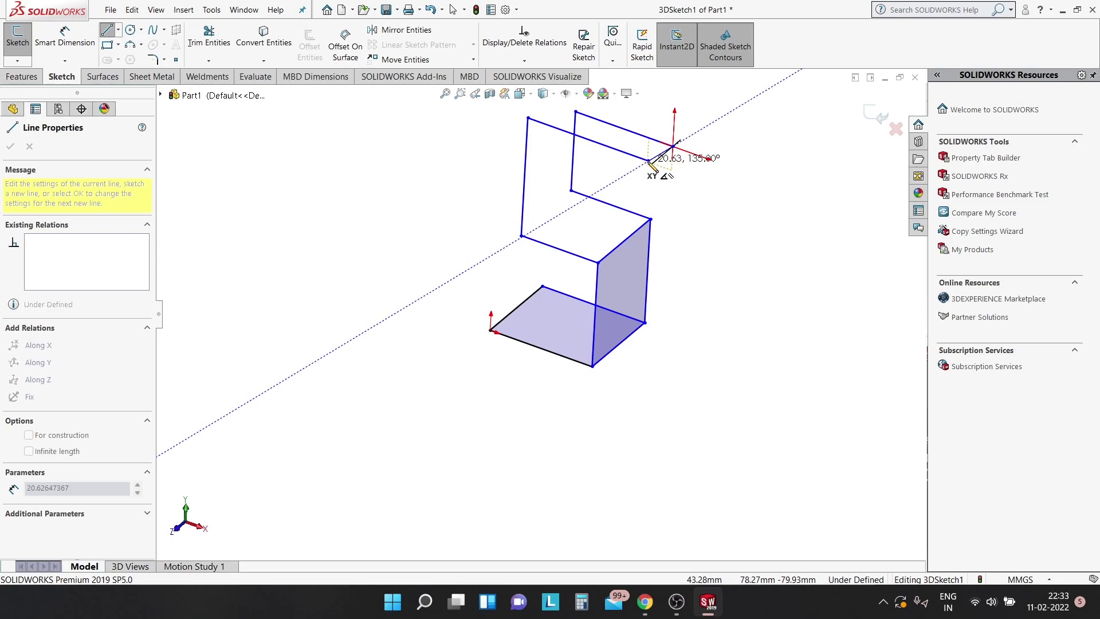
middle_click_drag(656, 165, 609, 235)
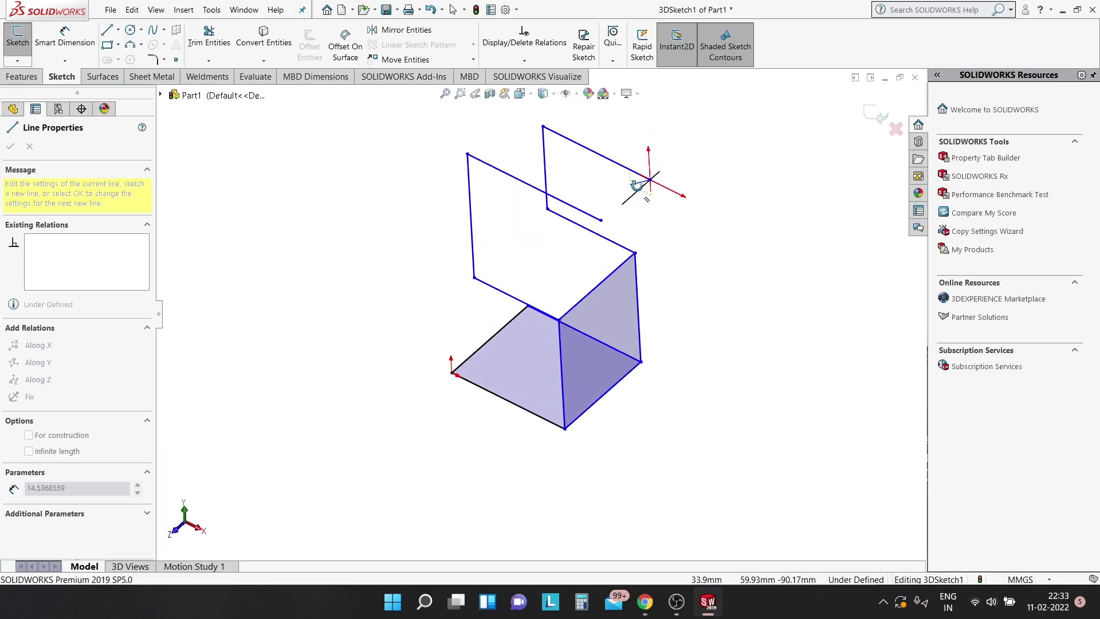
double_click(601, 227)
key("Escape")
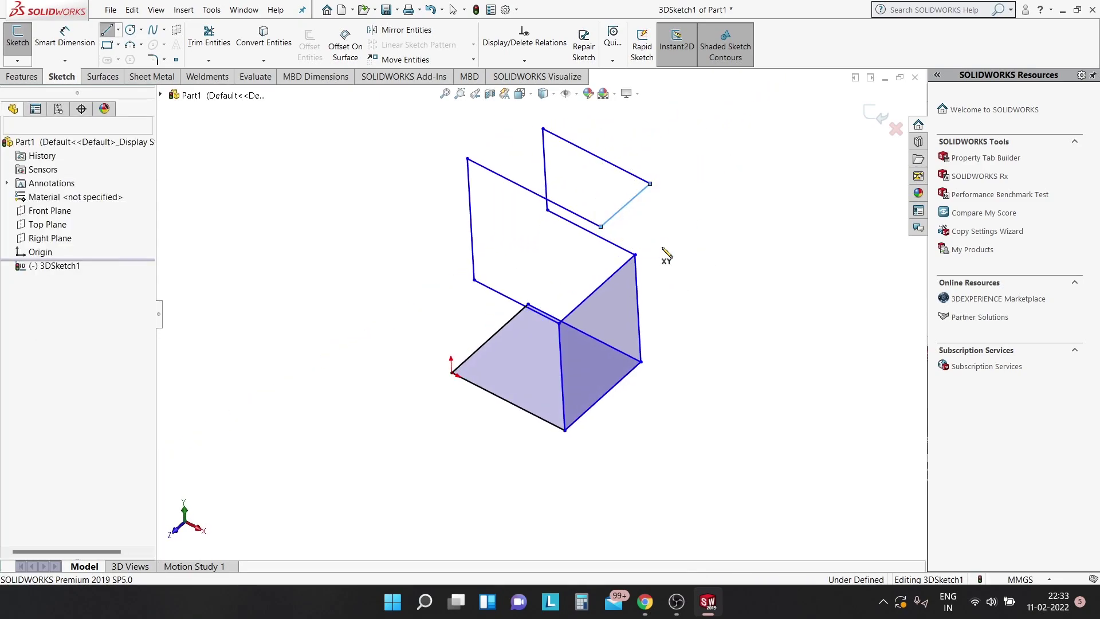
middle_click_drag(665, 246, 665, 226)
Make the top closing line Line14 equal in length to Line6
left_click(605, 270)
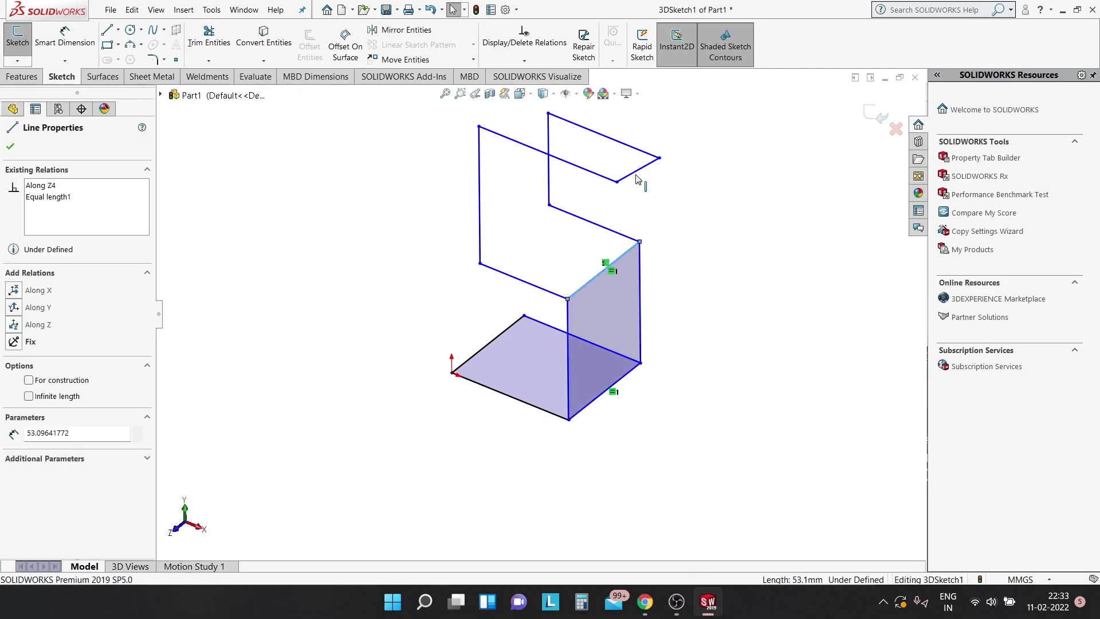
left_click(635, 177, "ctrl")
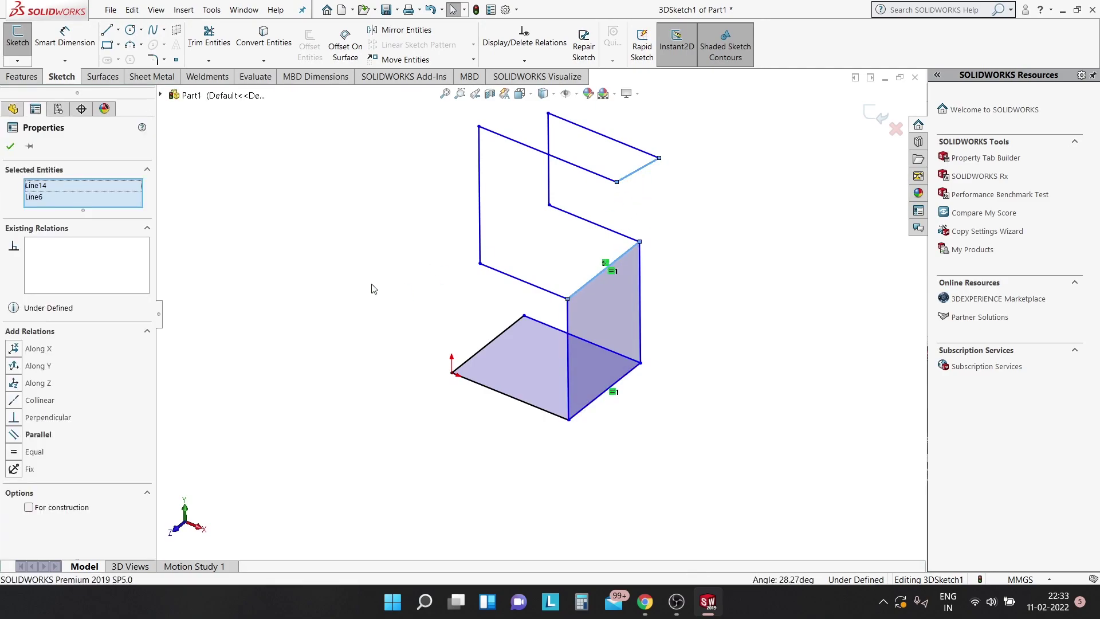
left_click(14, 453)
key("Escape")
middle_click_drag(604, 294, 559, 338)
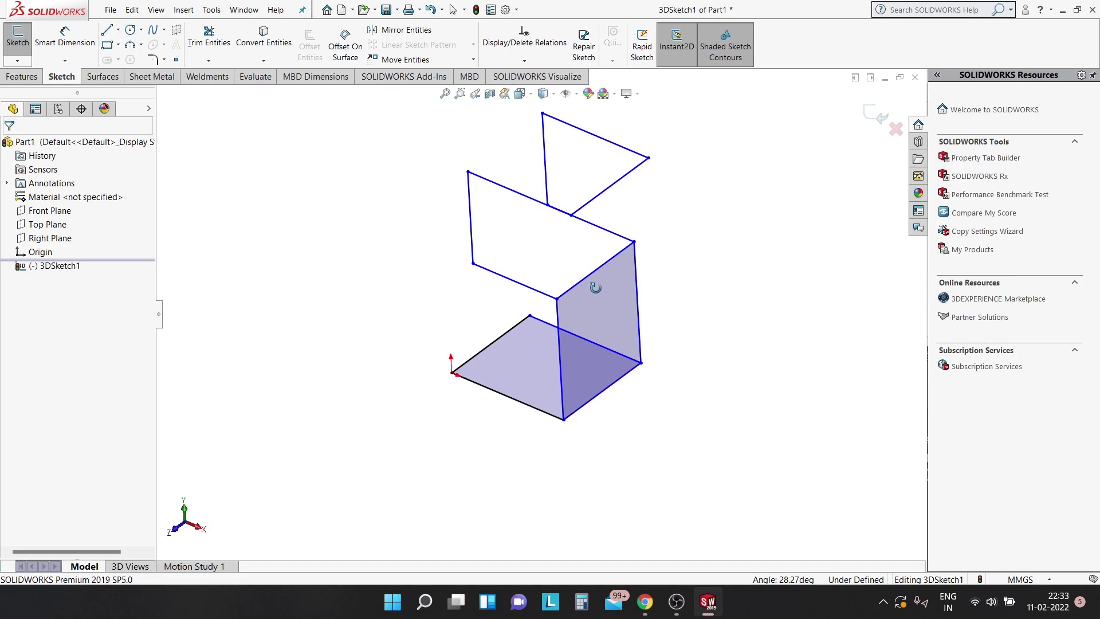
Make the four vertical frame lines equal in length
left_click(561, 346)
left_click(637, 277, "ctrl")
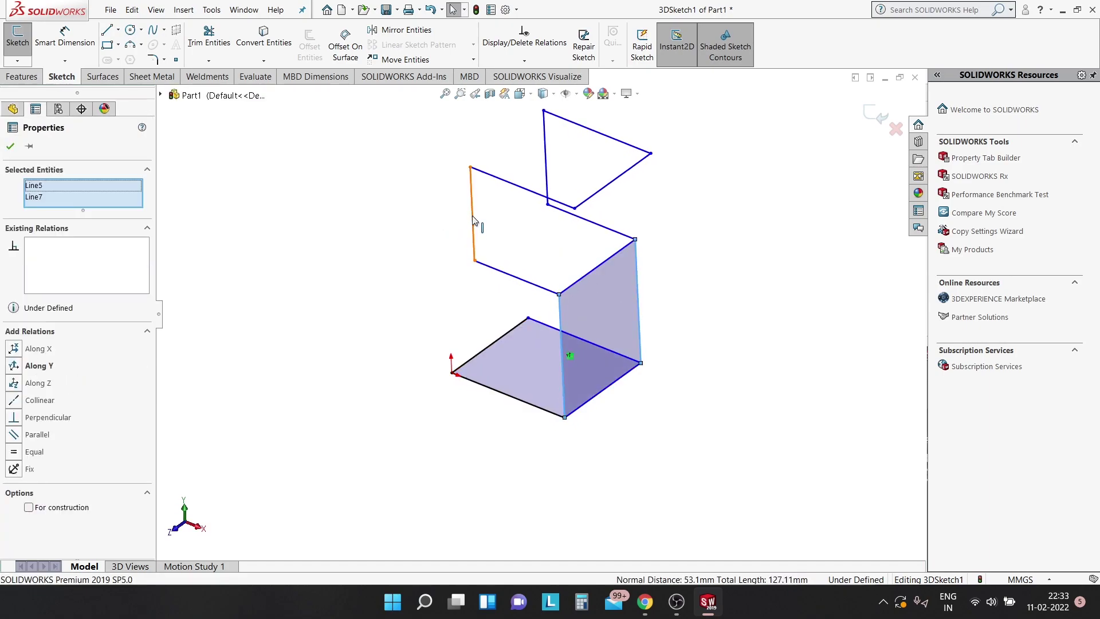
left_click(472, 218, "ctrl")
left_click(545, 158, "ctrl")
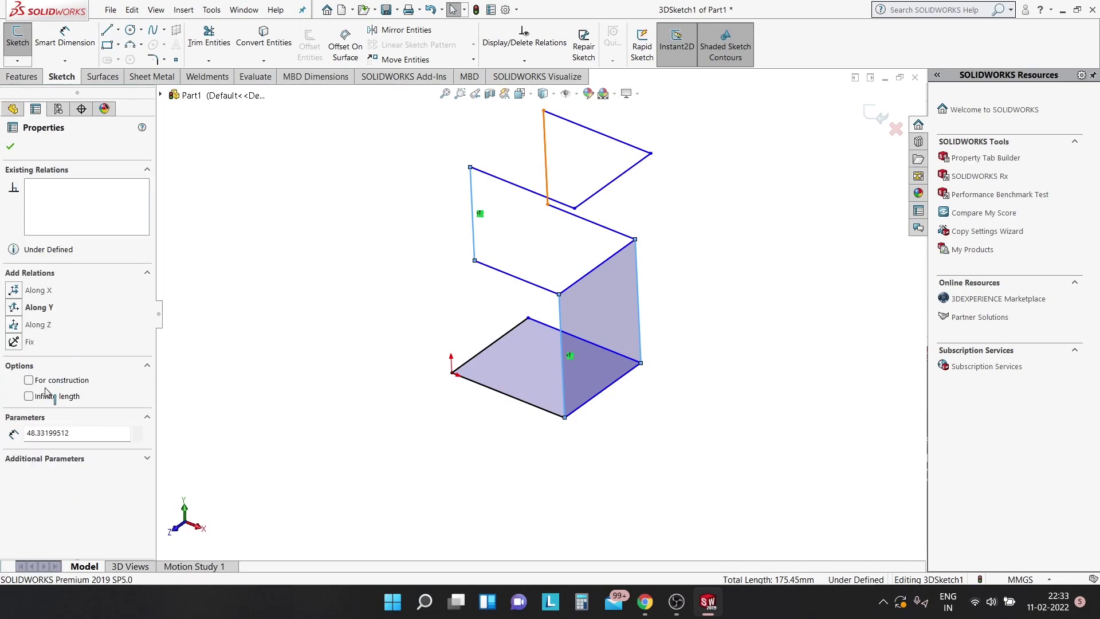
left_click(14, 459)
left_click(577, 361)
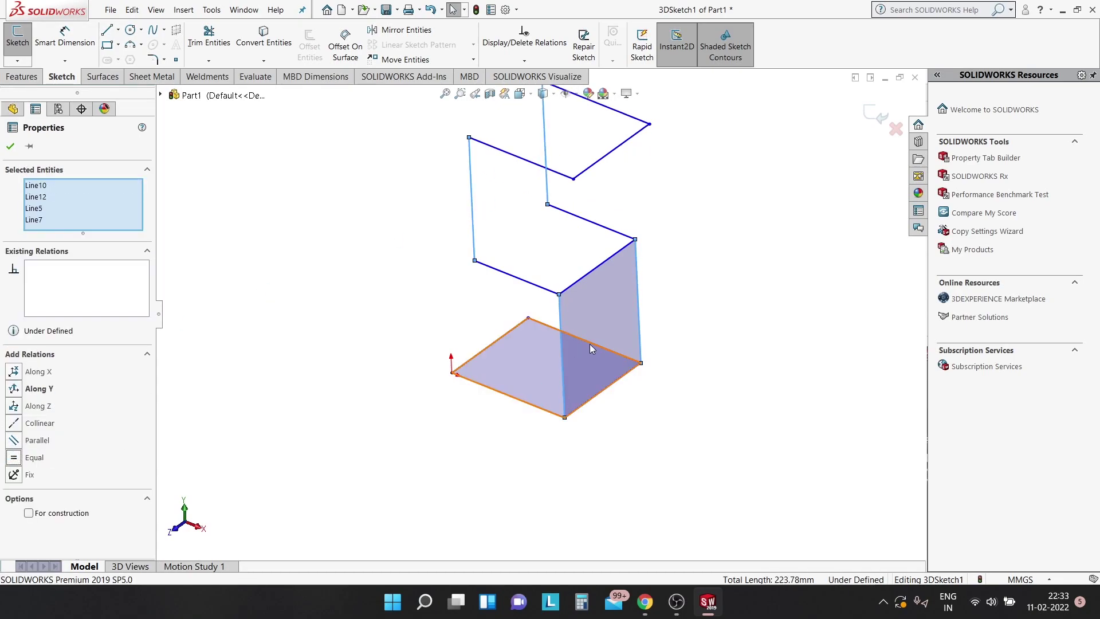
left_click_drag(604, 322, 596, 300)
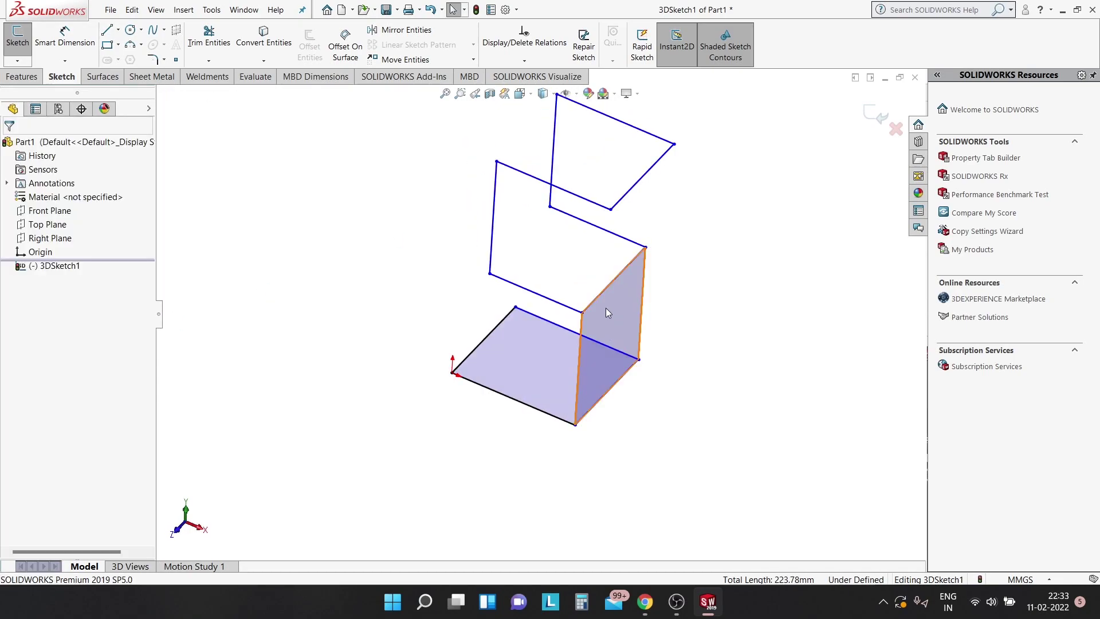
Select the matching horizontal lines, including the base edges, Line8, Line9 and Line13, for equalizing
left_click(522, 378)
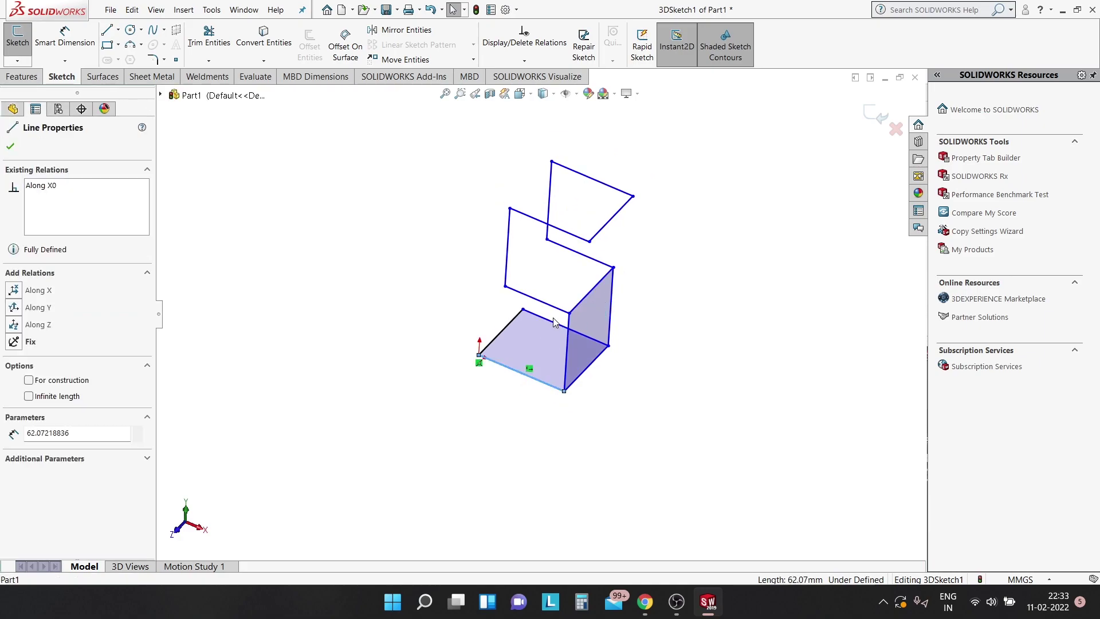
left_click(553, 325, "ctrl")
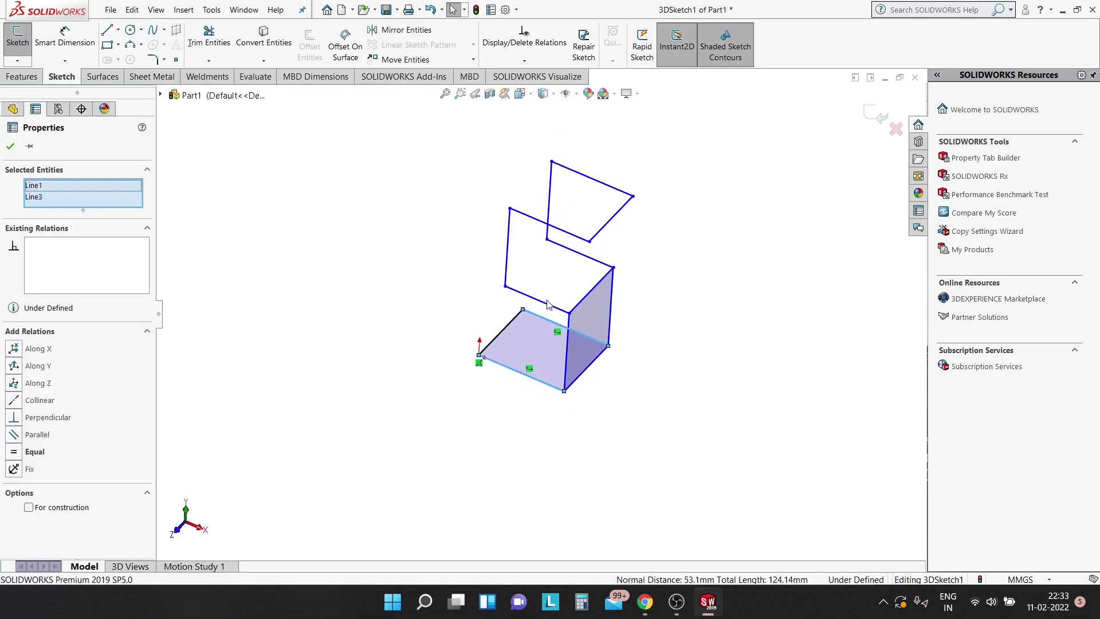
left_click(547, 304, "ctrl")
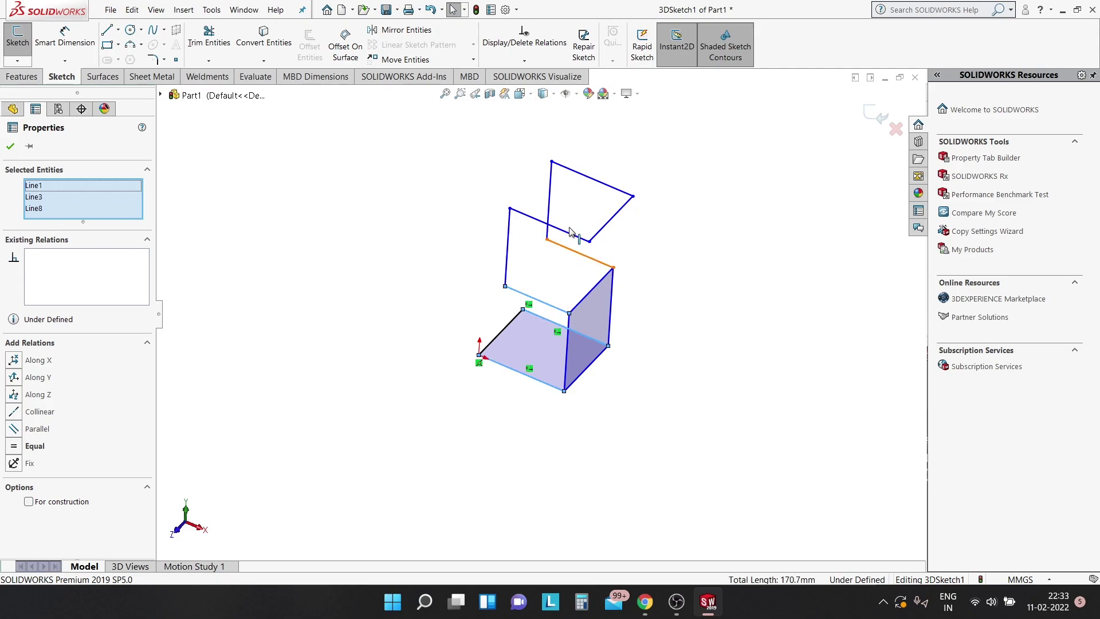
left_click(569, 230, "ctrl")
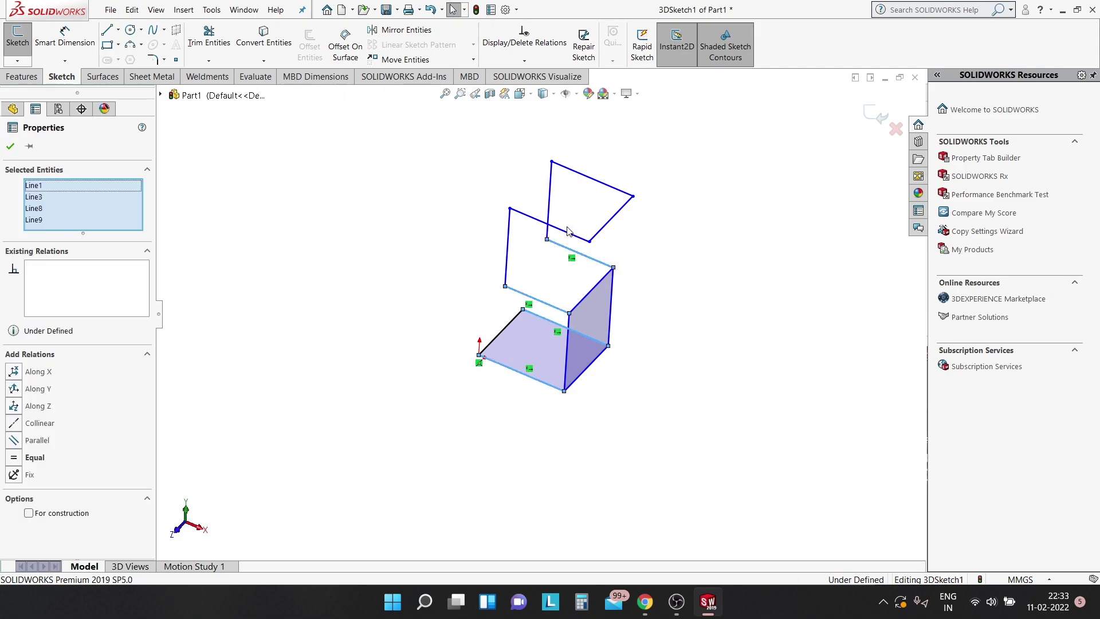
left_click(591, 179)
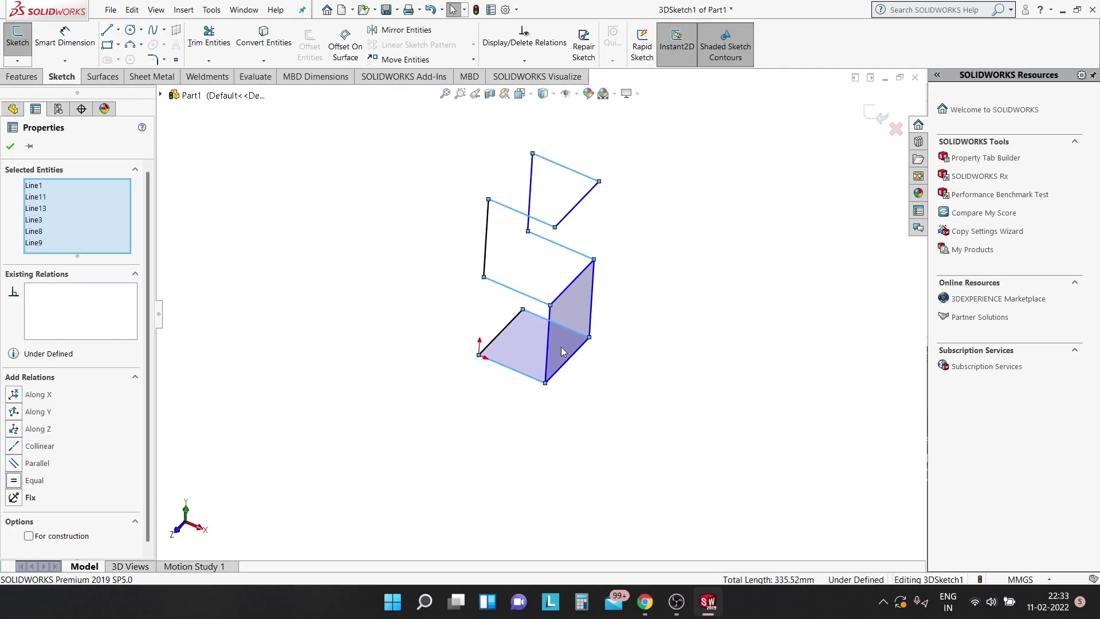
mouse_move(562, 321)
middle_mouse_down()
mouse_move(543, 245)
mouse_move(498, 248)
mouse_move(506, 305)
mouse_move(559, 228)
mouse_move(567, 290)
mouse_move(498, 295)
middle_mouse_up()
key("Escape")
key("space")
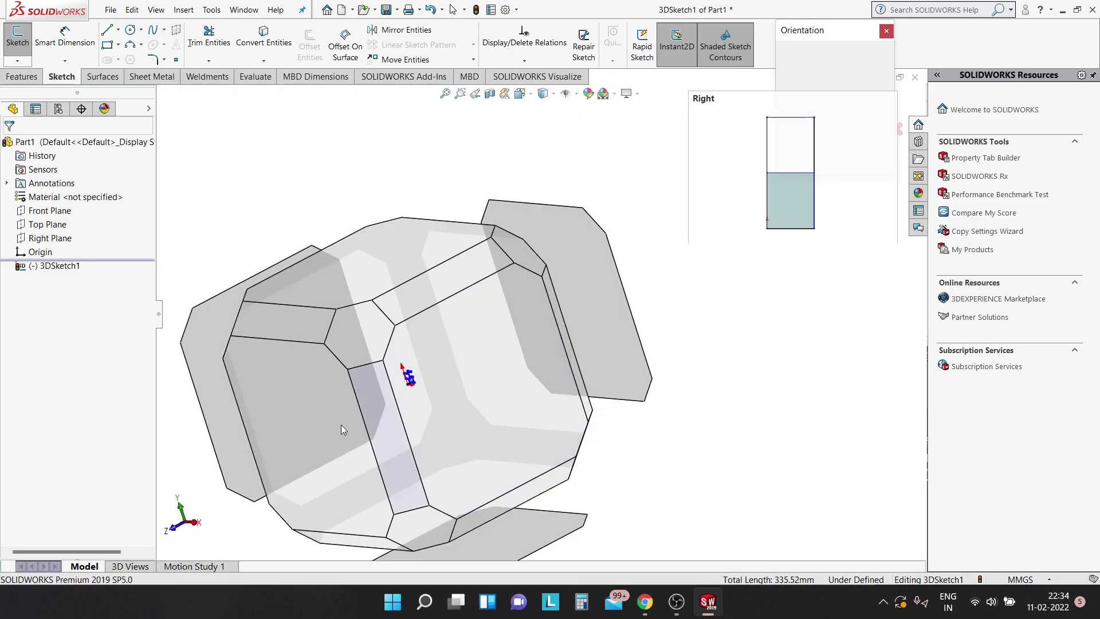
left_click(342, 421)
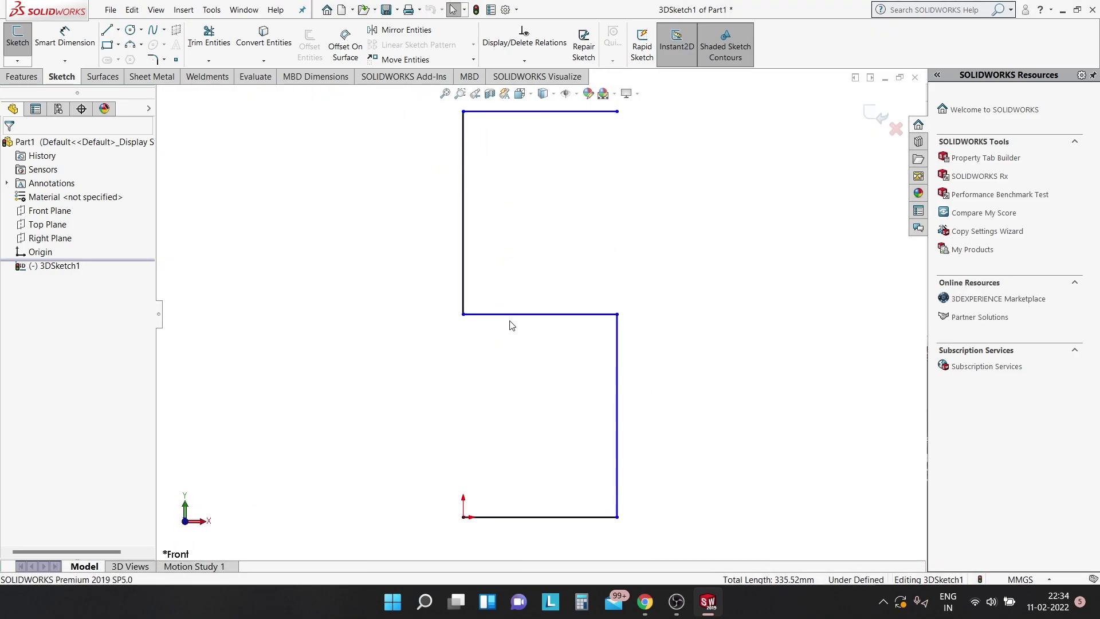
key("space")
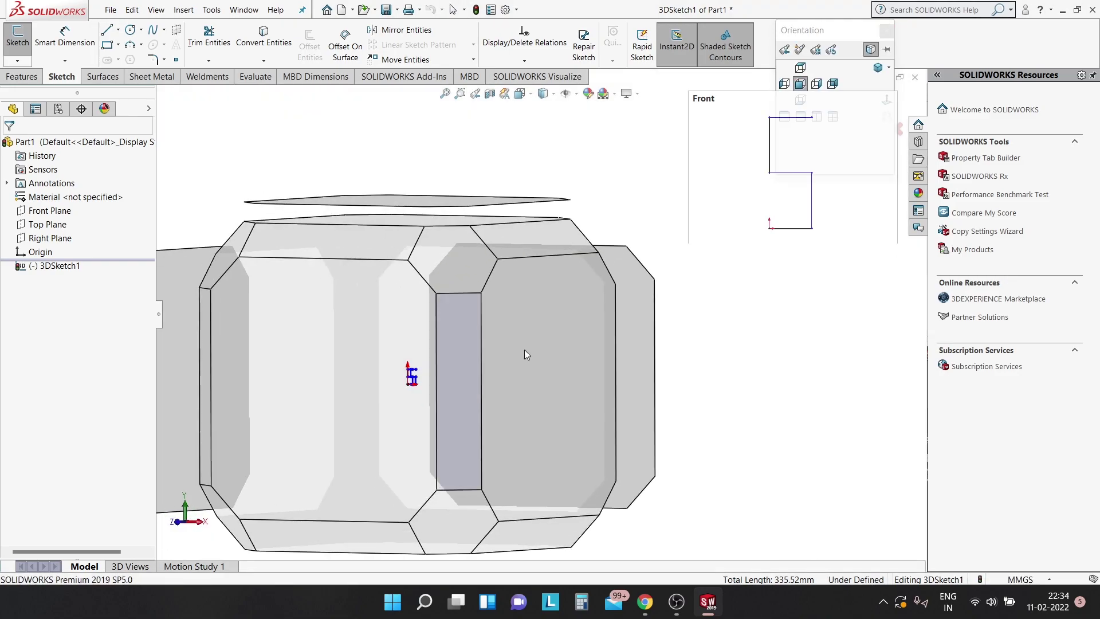
left_click(524, 354)
mouse_move(520, 336)
middle_mouse_down()
mouse_move(504, 290)
mouse_move(557, 283)
mouse_move(570, 335)
middle_mouse_up()
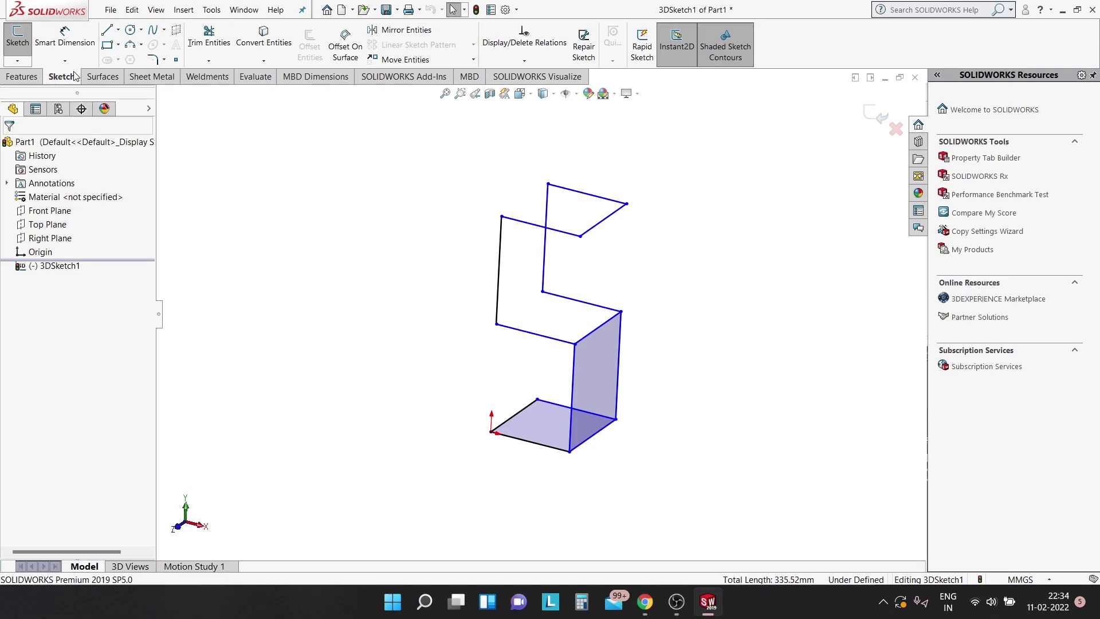
Dimension the overall sketch height from the bottom corner to 550 mm
left_click(79, 45)
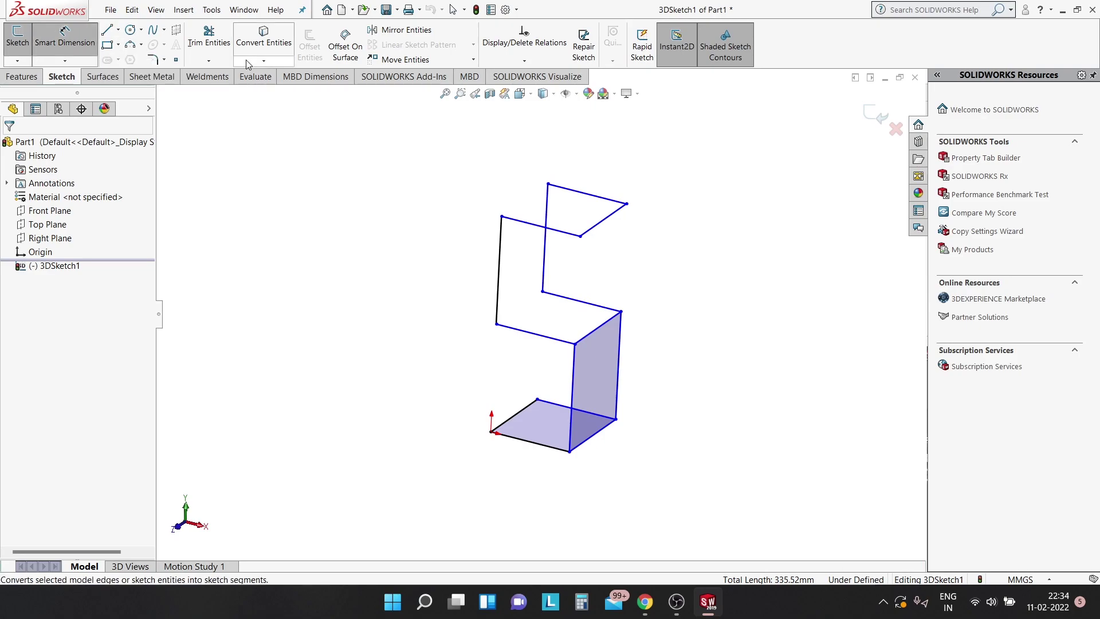
left_click(580, 236)
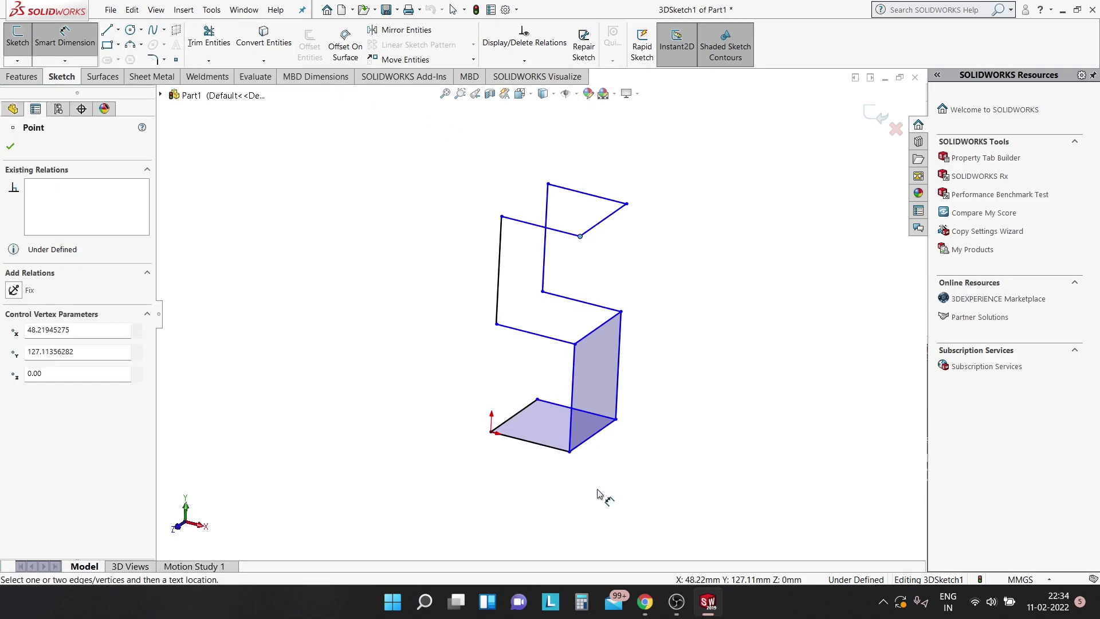
left_click(570, 453)
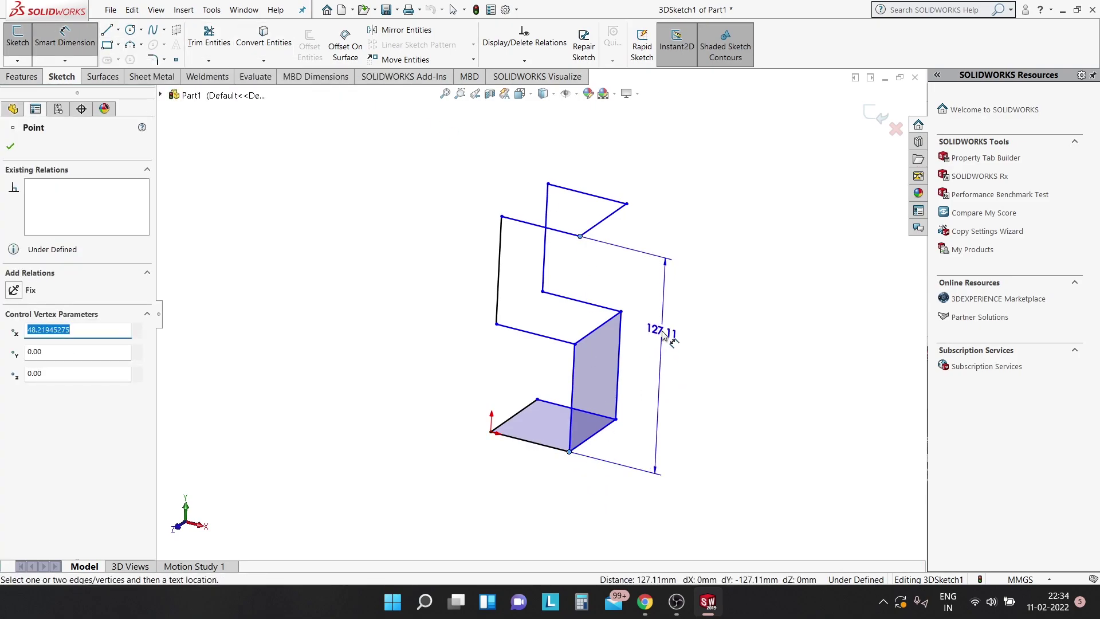
left_click(666, 362)
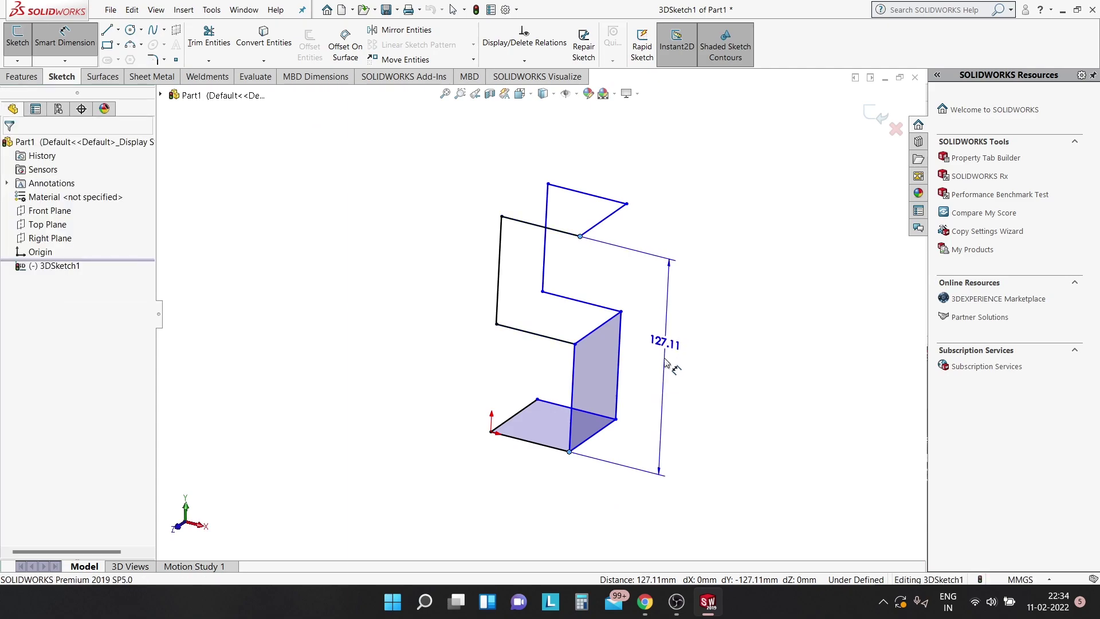
type("550")
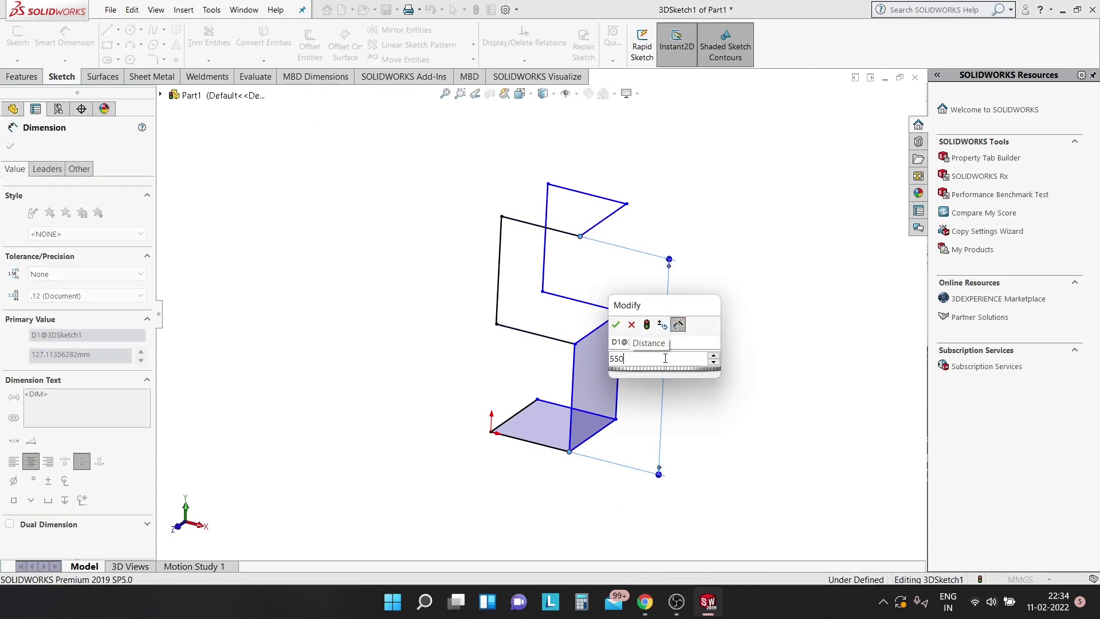
key("Return")
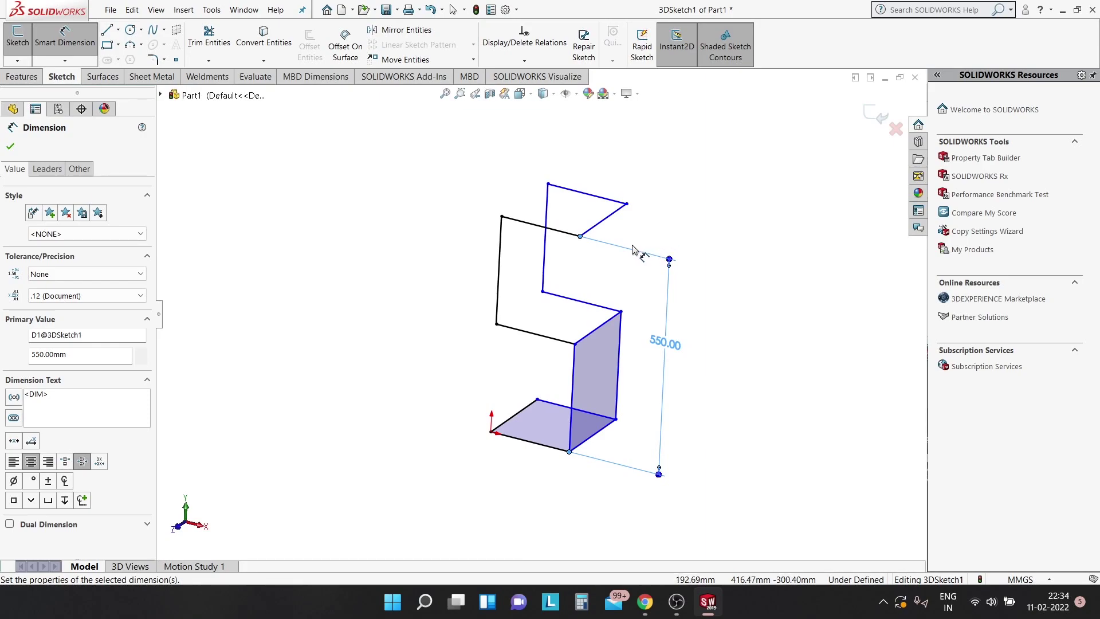
mouse_move(651, 265)
middle_mouse_down()
mouse_move(621, 219)
mouse_move(641, 246)
middle_mouse_up()
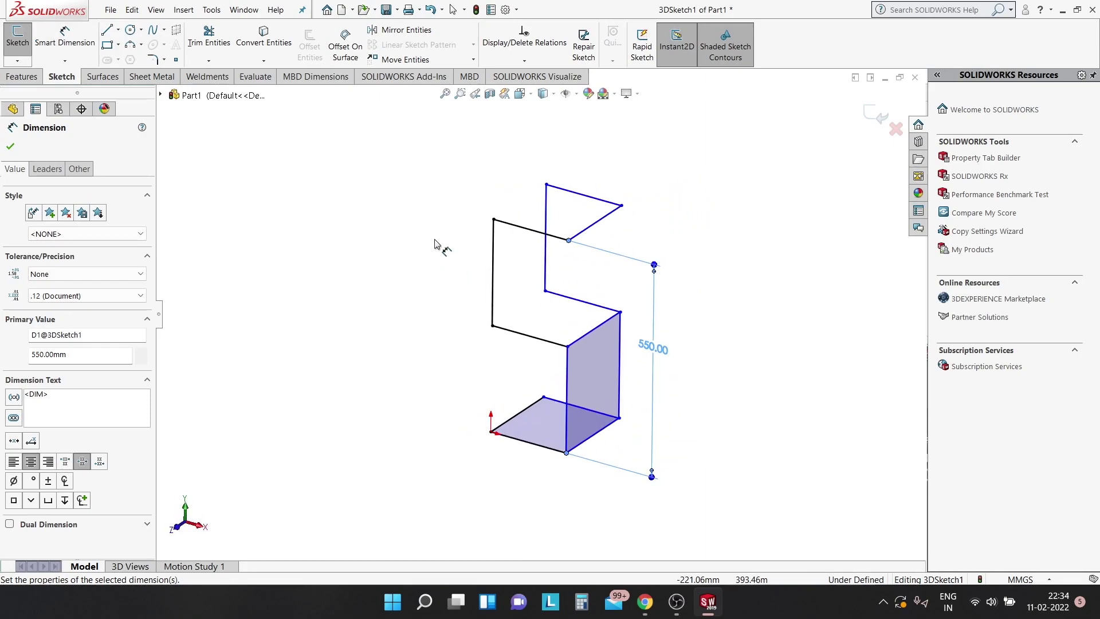
Dimension the left vertical edge (275) and discard the redundant over-defining dimension
left_click(491, 265)
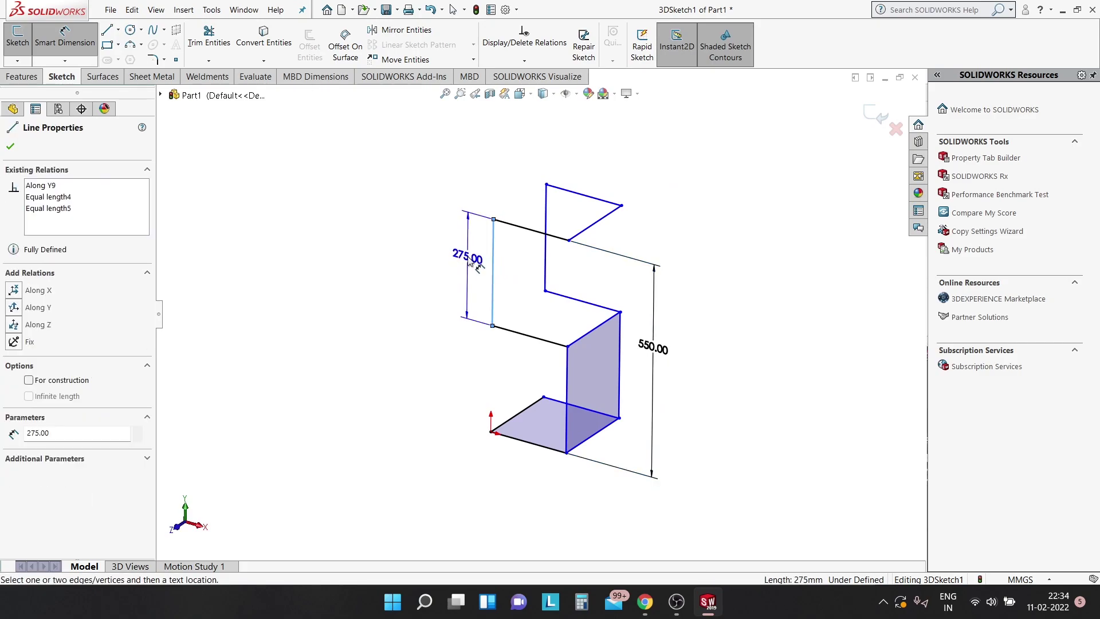
left_click(475, 267)
left_click(478, 319)
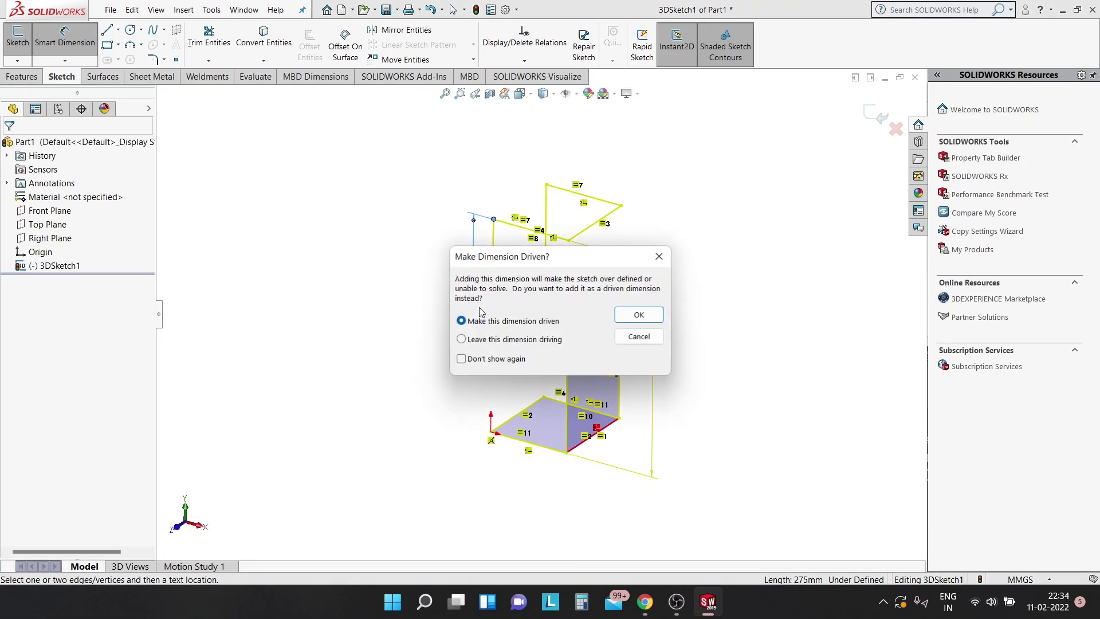
left_click(634, 314)
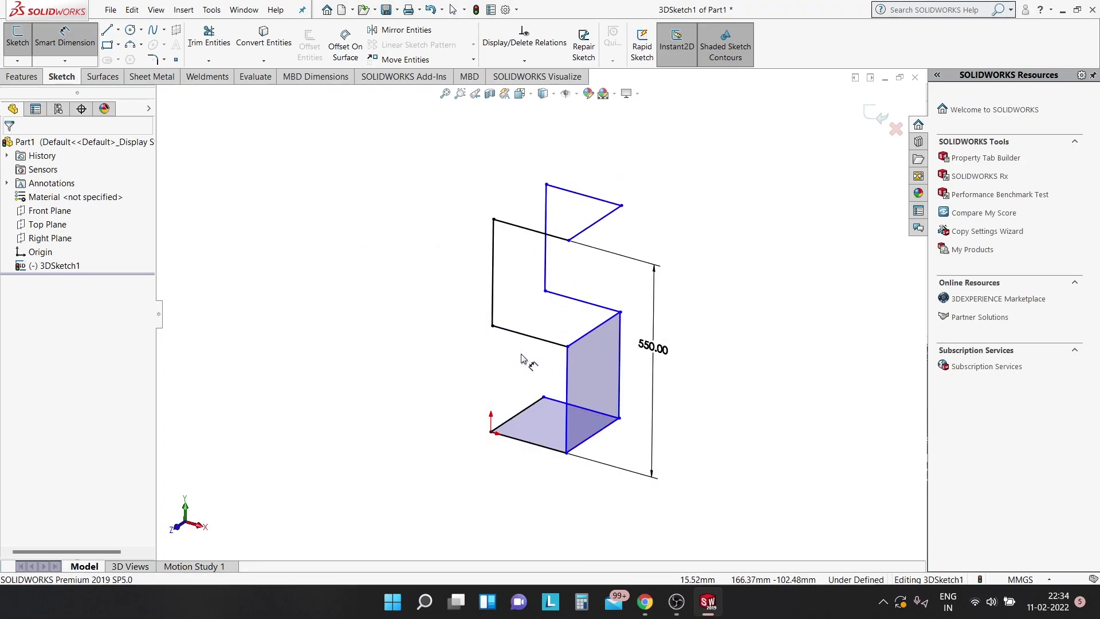
Add 400 mm and 500 mm Smart Dimensions to the lower horizontal and short top edges
left_click(521, 334)
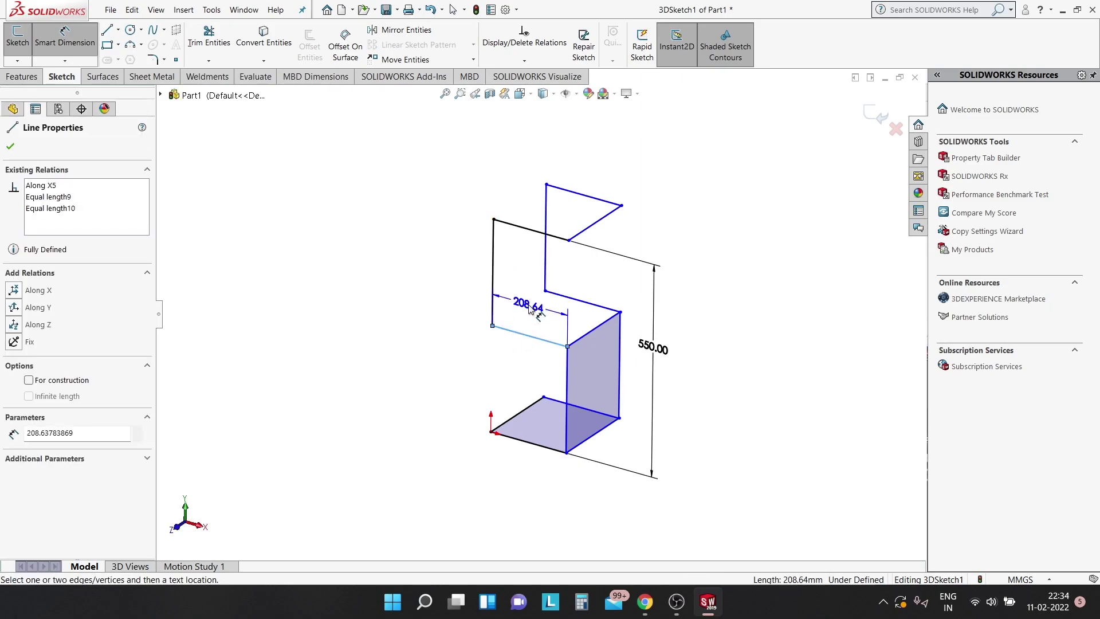
left_click(536, 310)
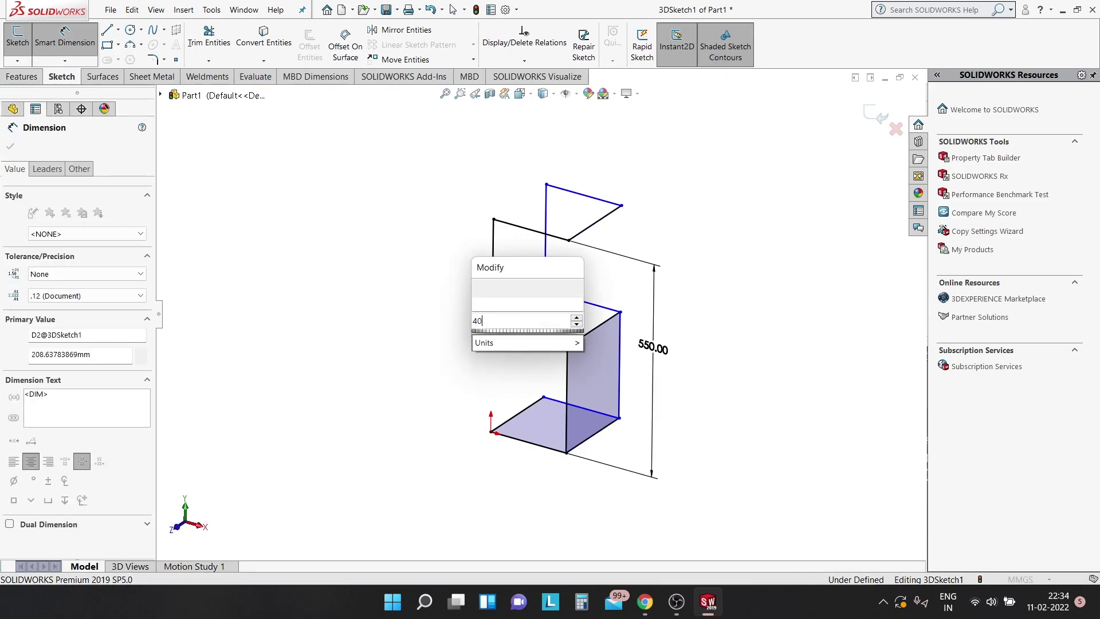
type("400")
key("Return")
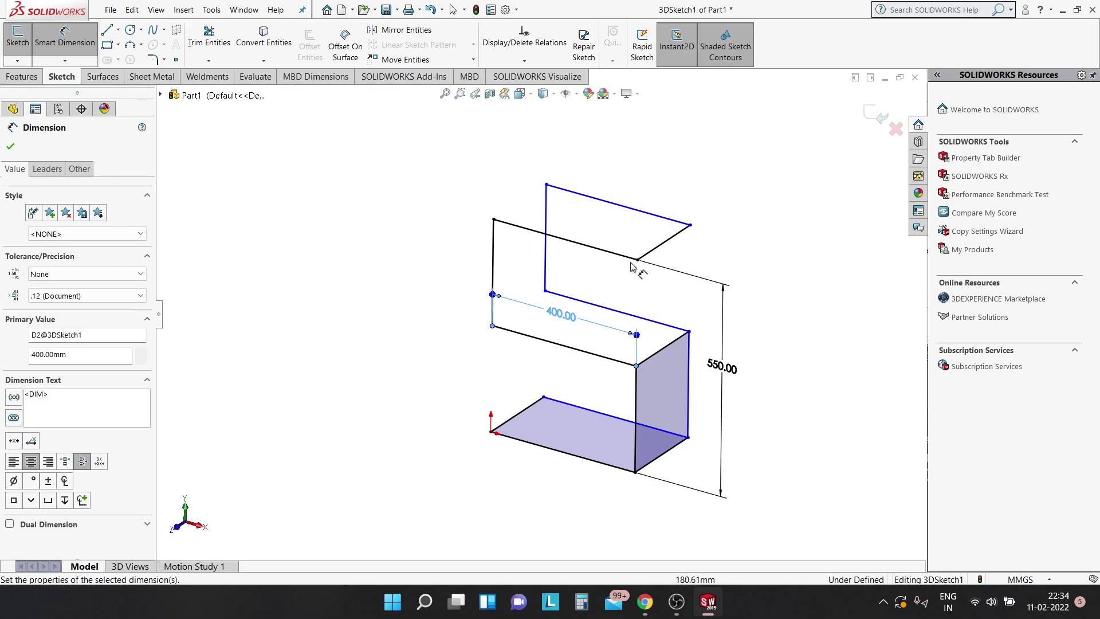
left_click(667, 245)
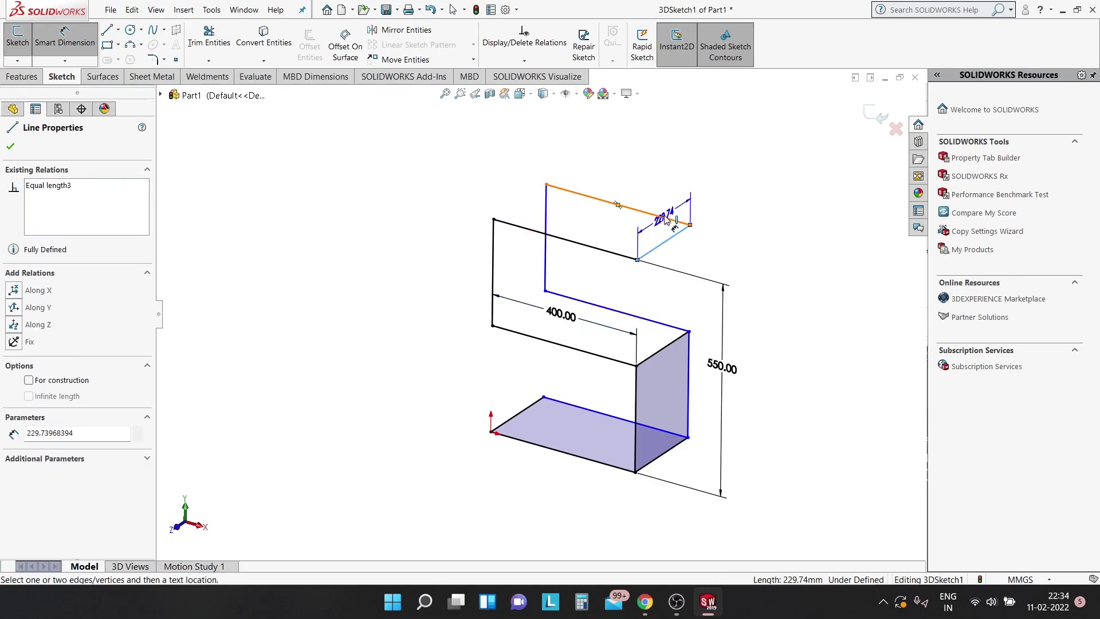
left_click(666, 195)
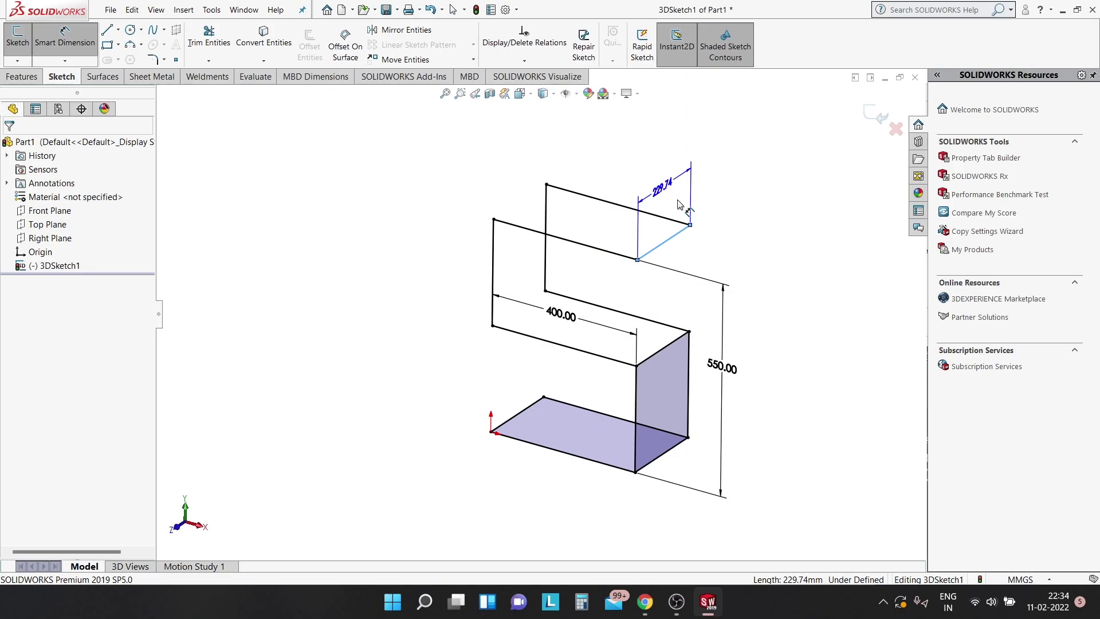
type("500")
key("Return")
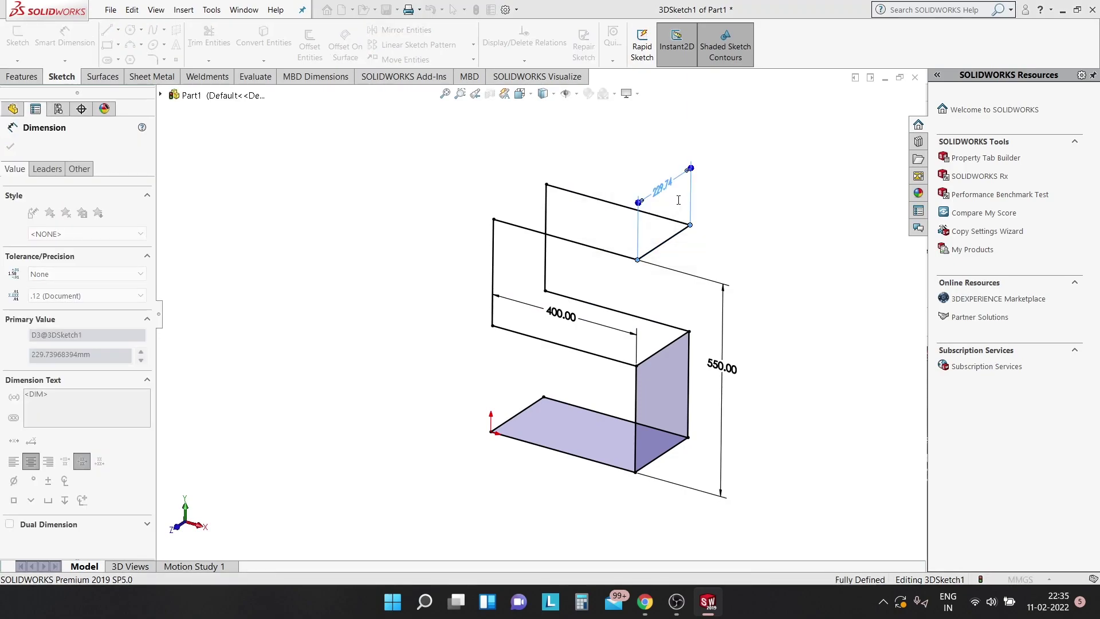
key("Escape")
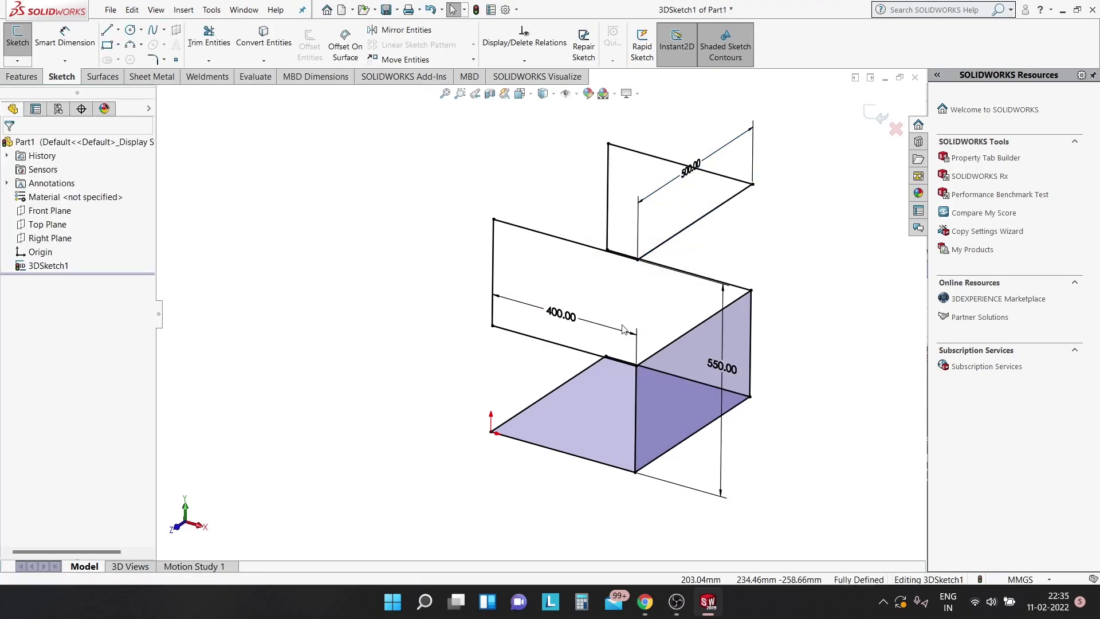
middle_click_drag(607, 338, 521, 217)
middle_click_drag(547, 142, 528, 191)
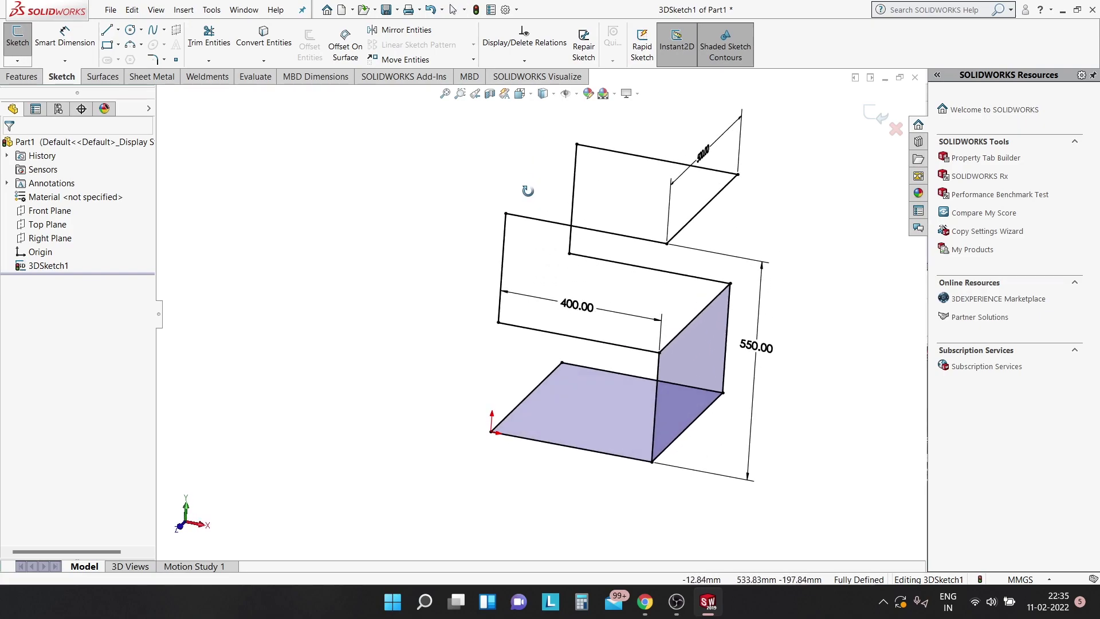
mouse_move(390, 343)
middle_mouse_down()
mouse_move(390, 311)
mouse_move(335, 292)
mouse_move(295, 344)
mouse_move(344, 298)
mouse_move(384, 319)
mouse_move(422, 315)
mouse_move(516, 248)
mouse_move(430, 265)
mouse_move(484, 316)
mouse_move(493, 269)
mouse_move(484, 244)
mouse_move(437, 281)
mouse_move(408, 277)
mouse_move(378, 246)
mouse_move(374, 302)
middle_mouse_up()
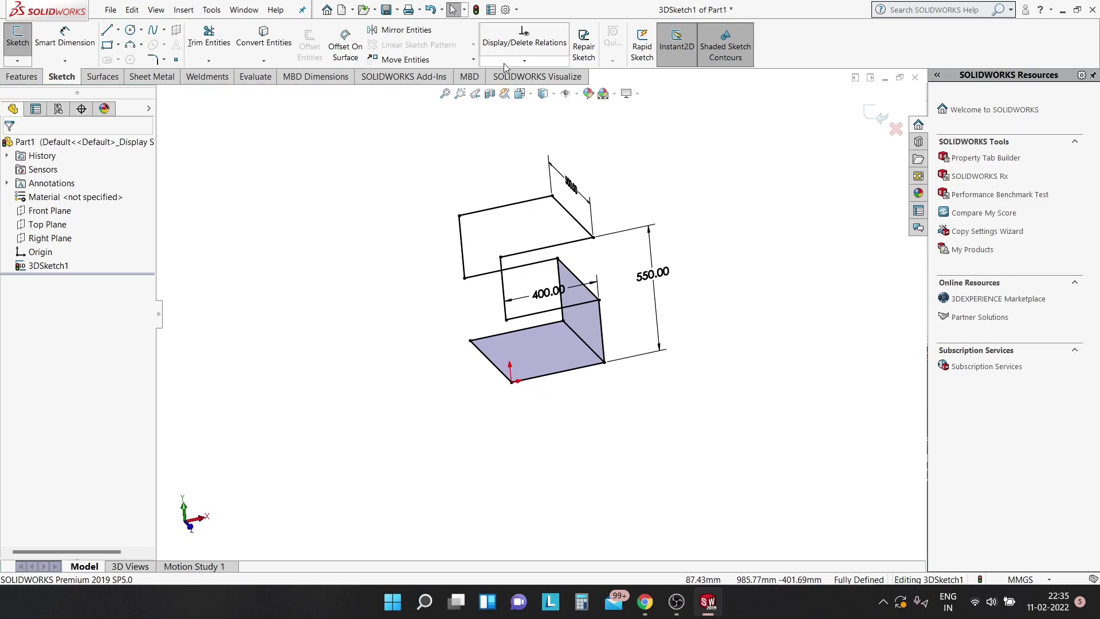
Exit the 3D sketch and start a structural member with the four vertical edges as the first group
left_click(885, 124)
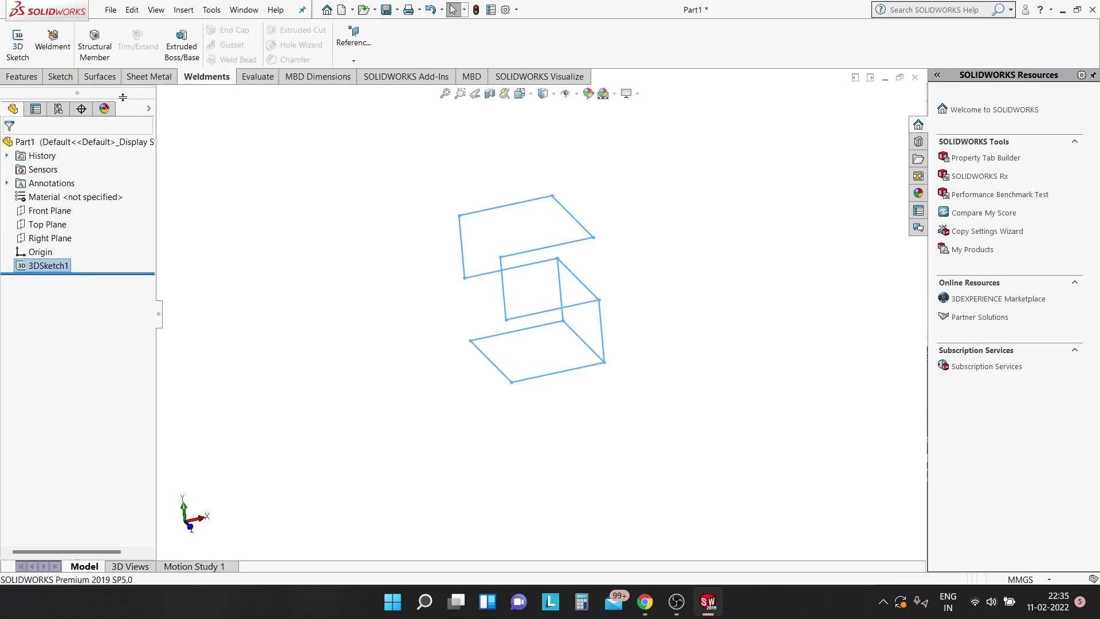
left_click(94, 44)
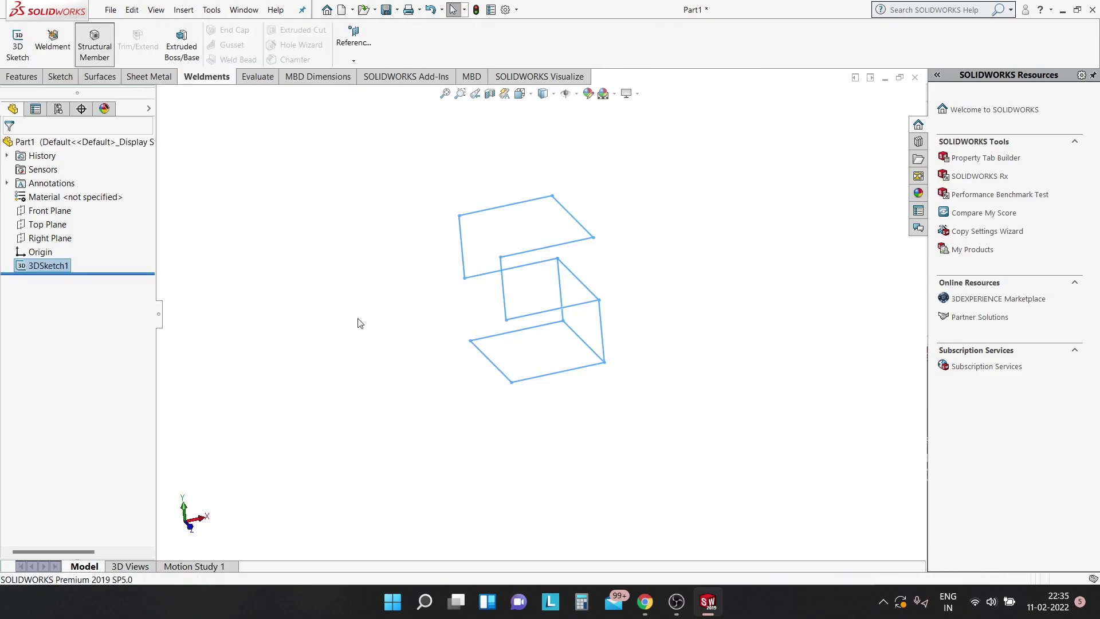
mouse_move(418, 283)
middle_mouse_down()
mouse_move(428, 245)
mouse_move(378, 285)
middle_mouse_up()
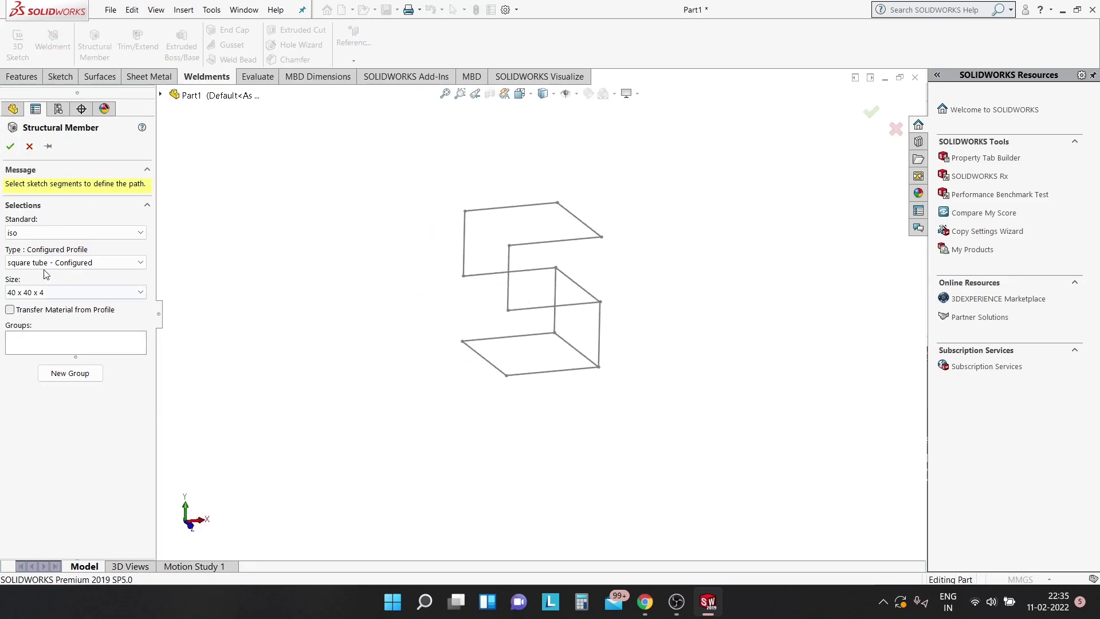
left_click(57, 348)
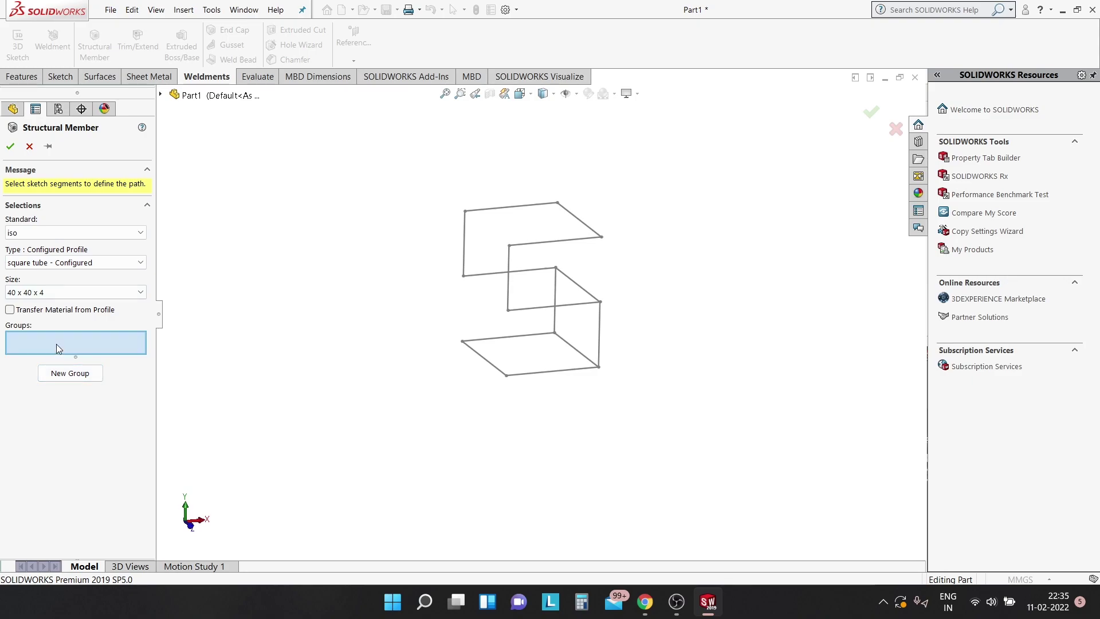
left_click(600, 330)
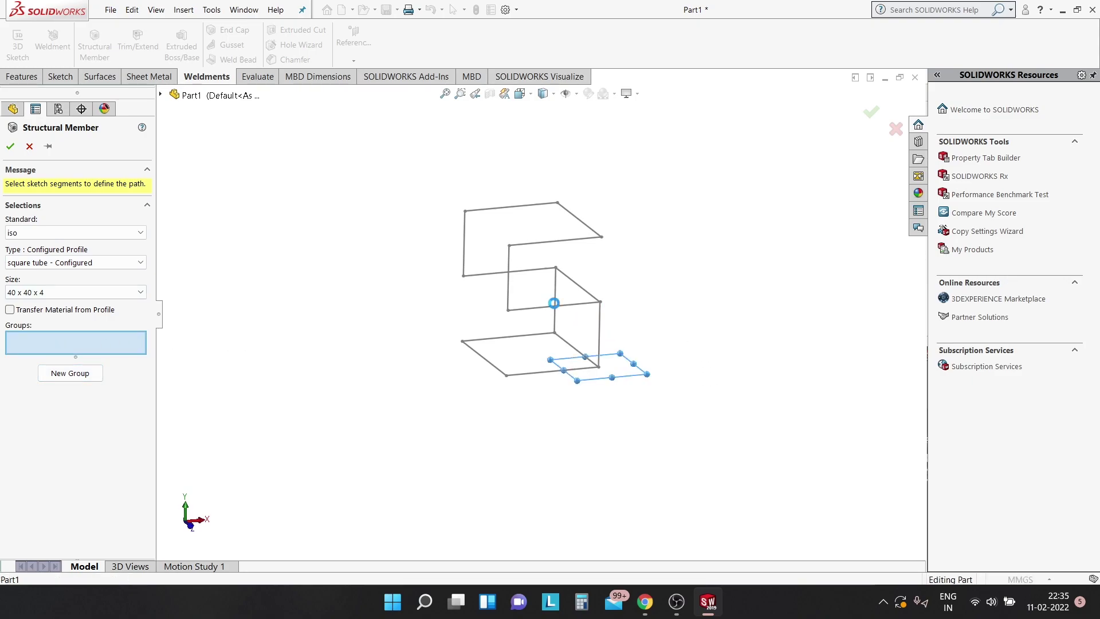
left_click(555, 290)
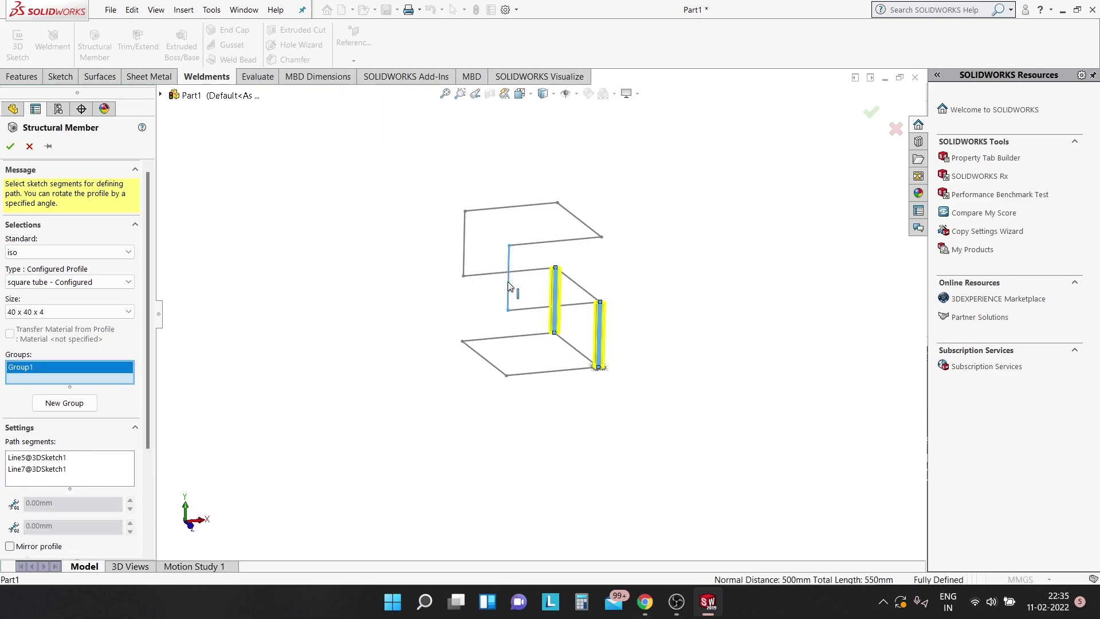
left_click(509, 284)
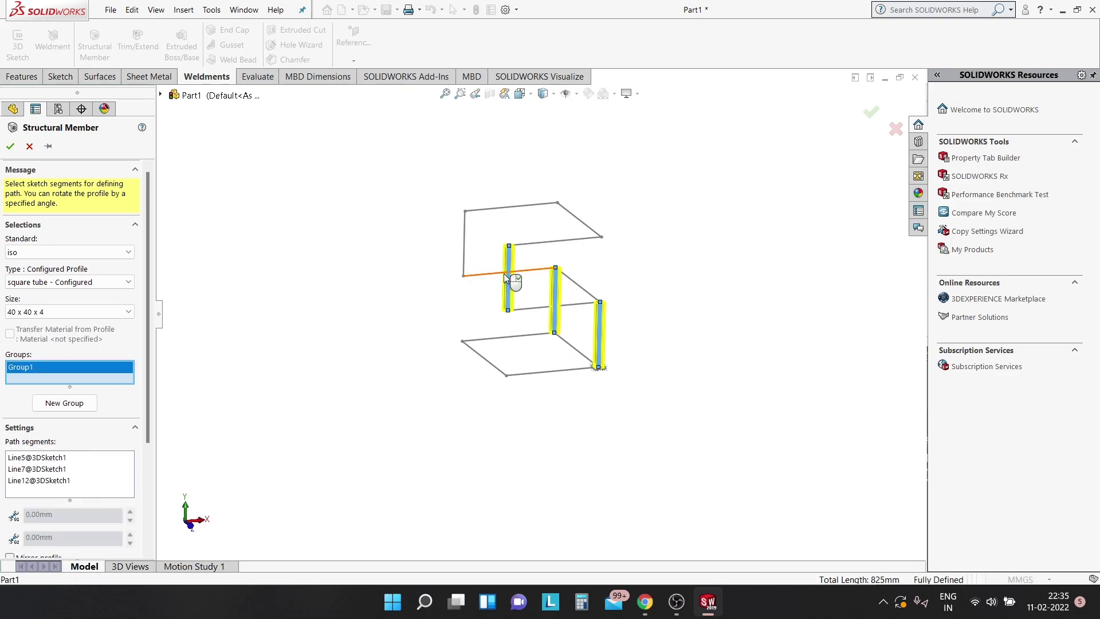
left_click(465, 255)
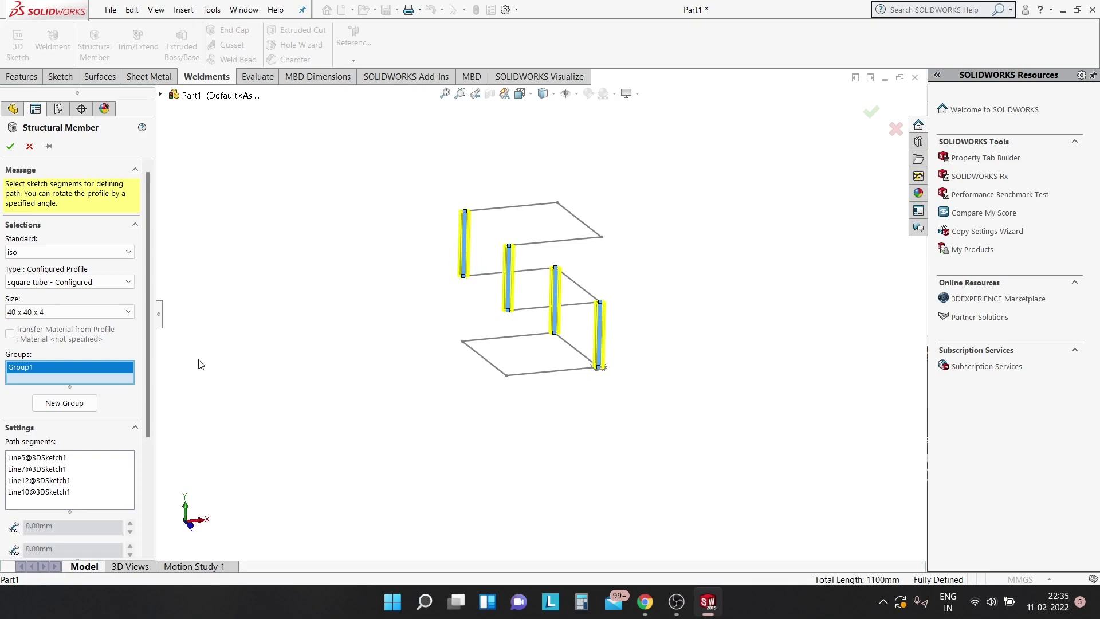
Add the upper, top, bottom and middle horizontal edges as a second tube group
left_click(74, 402)
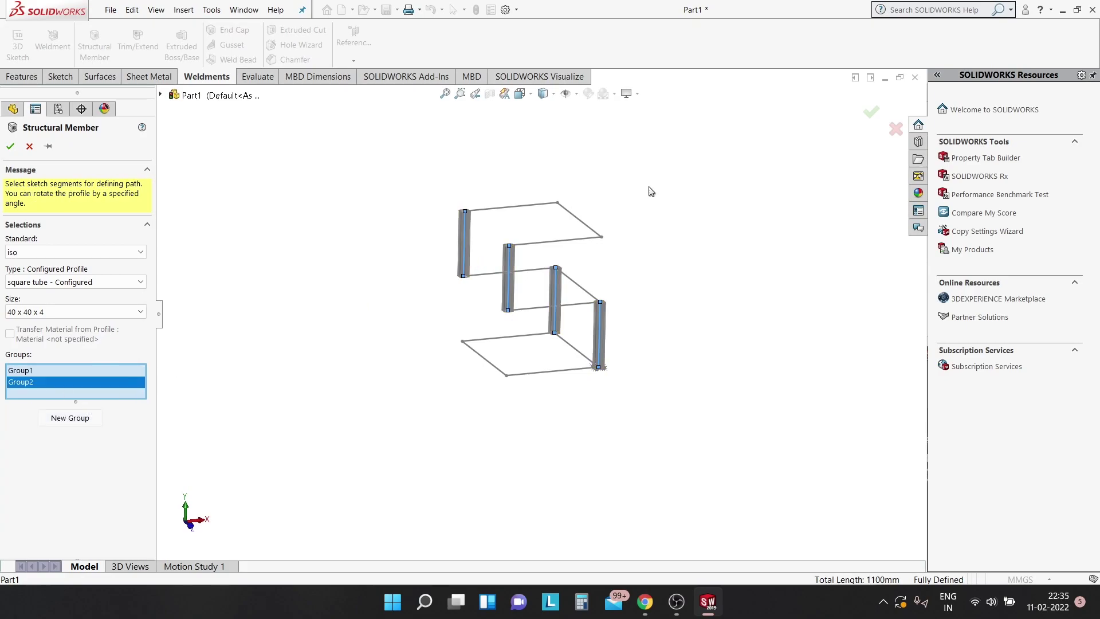
left_click(572, 243)
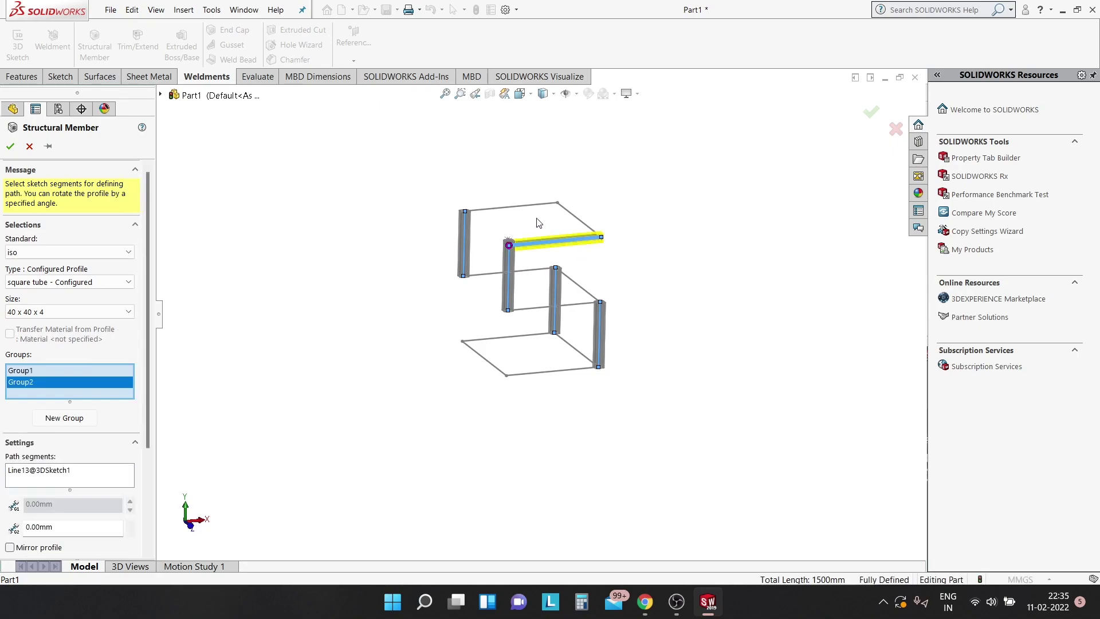
left_click(522, 207)
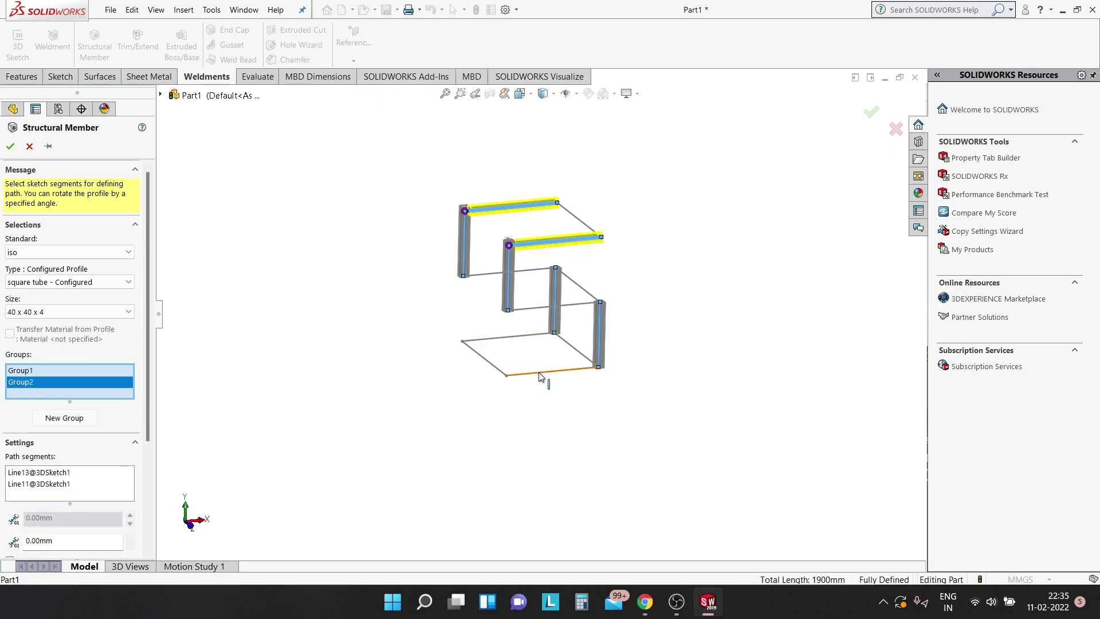
left_click(540, 375)
left_click(521, 333)
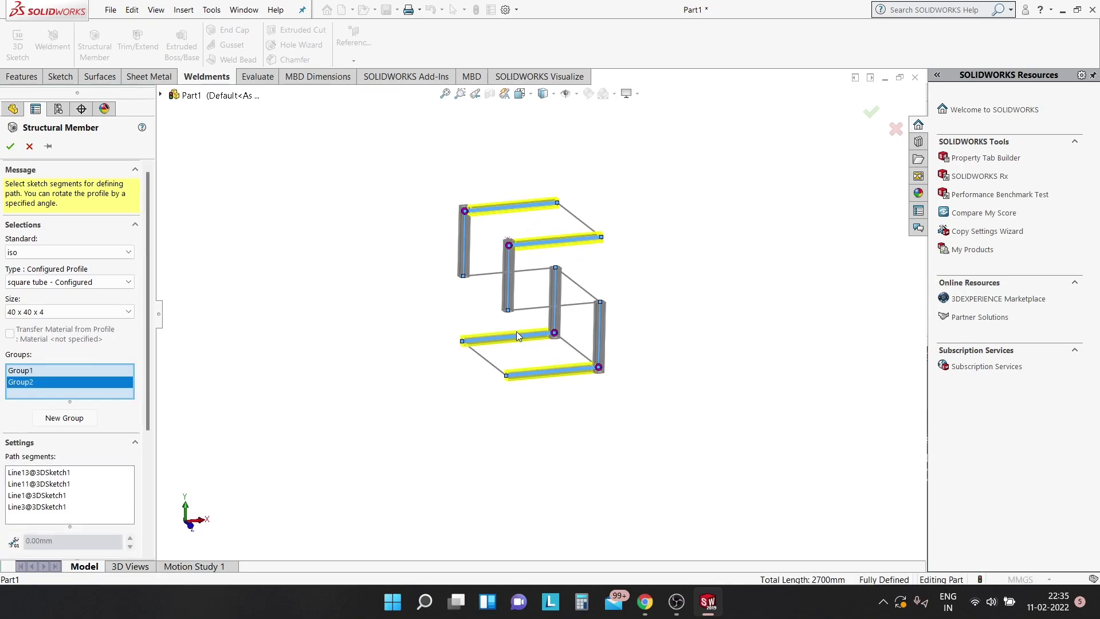
left_click(524, 272)
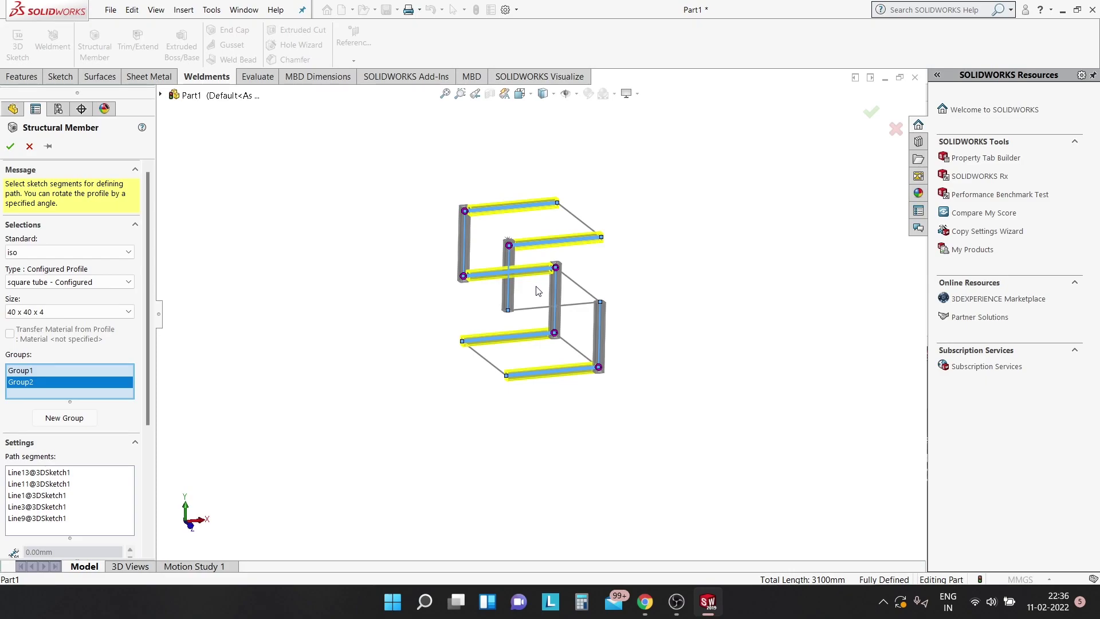
left_click(544, 312)
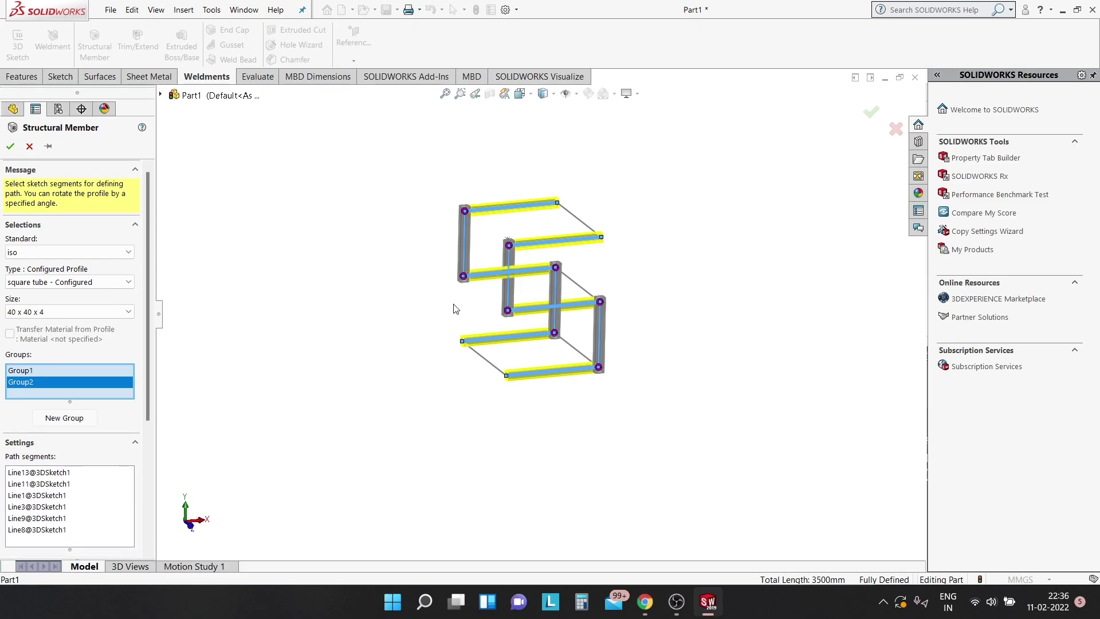
Put the lower depth and remaining frame edges in Group3 and build the 40 x 40 x 4 tubes
left_click(63, 418)
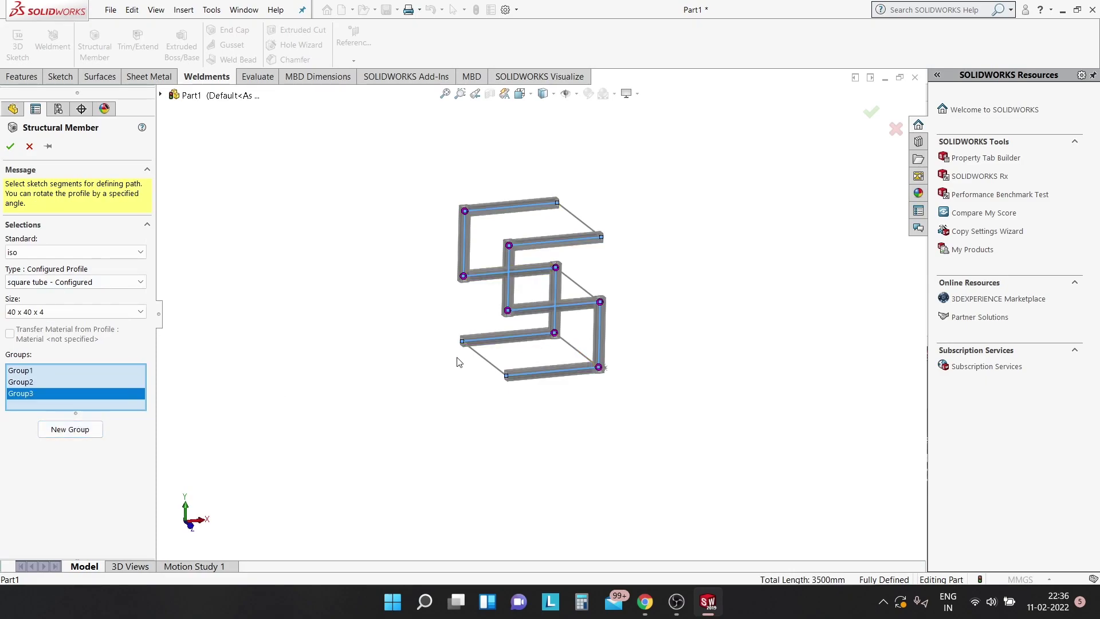
left_click(488, 365)
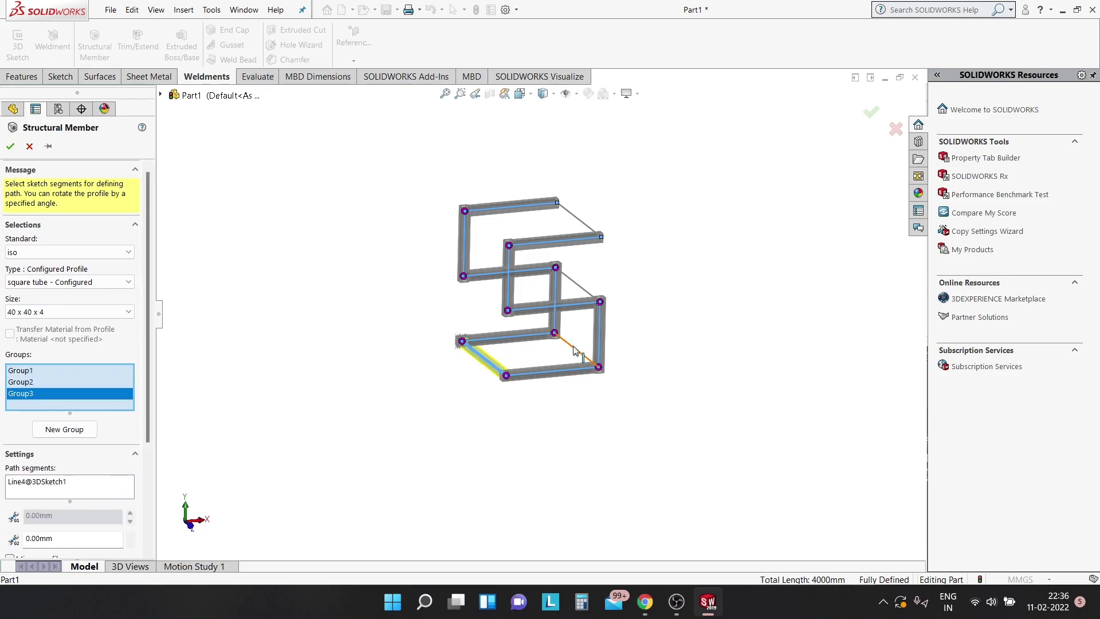
left_click(576, 350)
left_click(575, 285)
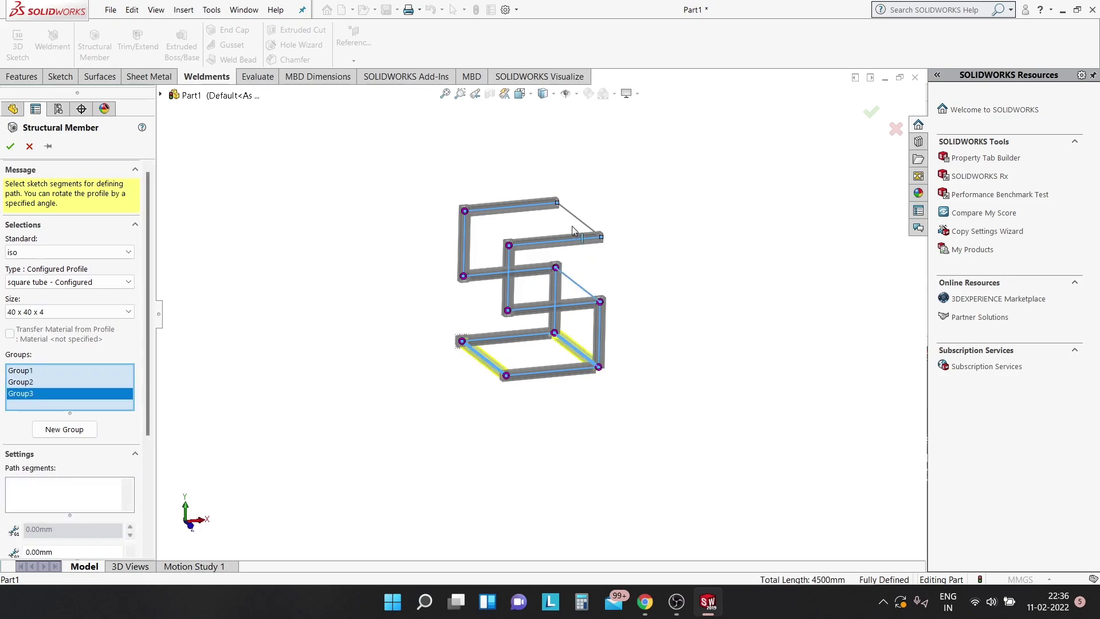
left_click(575, 220)
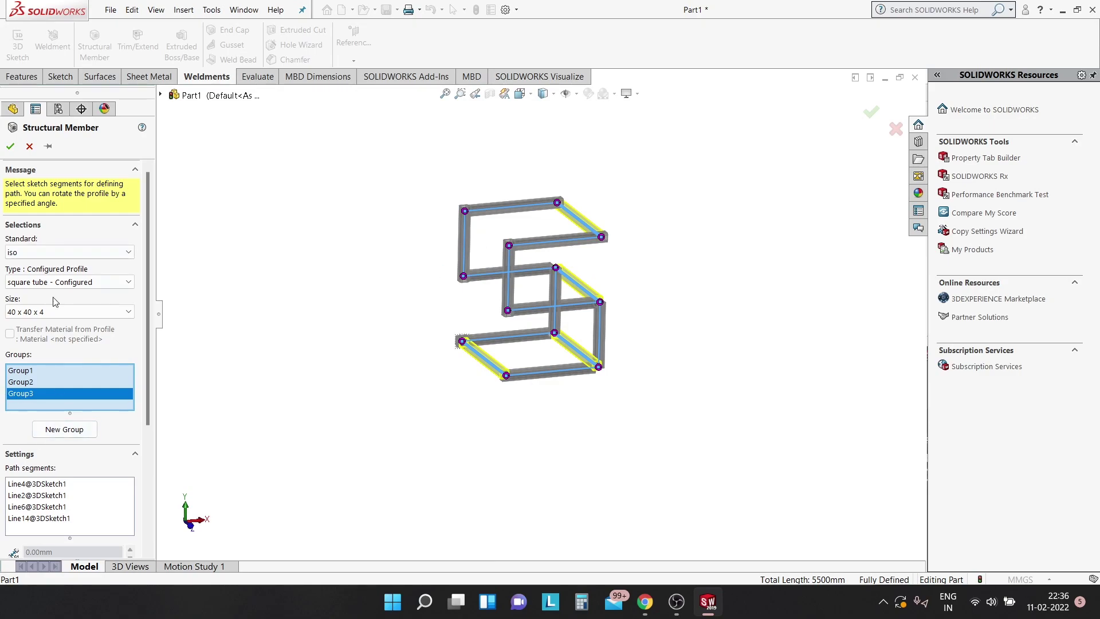
left_click(10, 147)
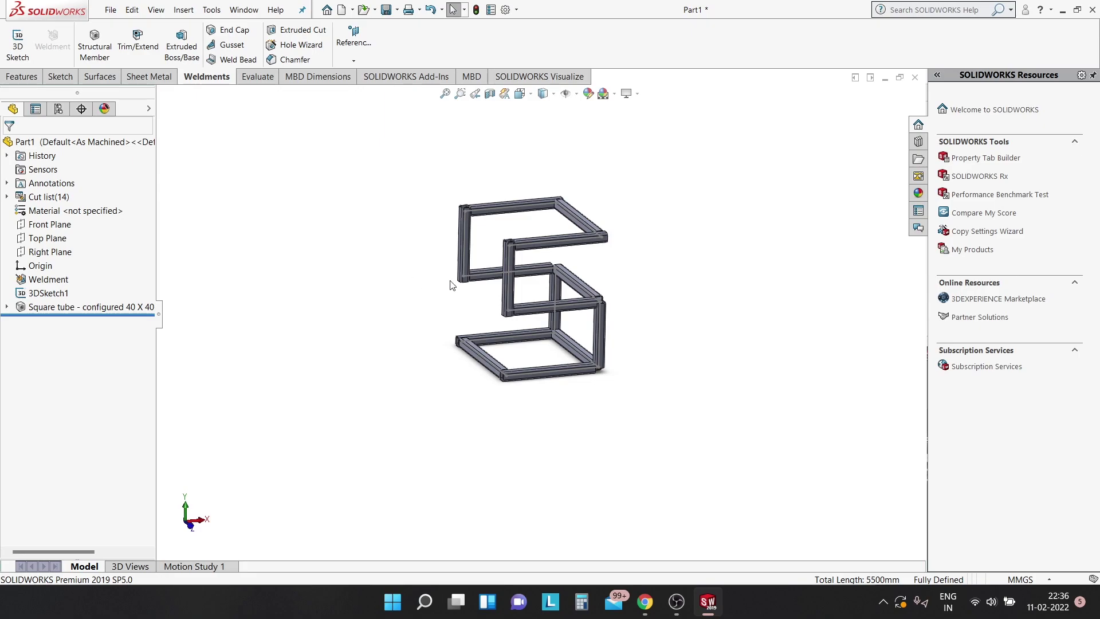
Orbit to a near-front view, then select the Weldment feature and dismiss its shortcut menu
mouse_move(452, 285)
middle_mouse_down()
mouse_move(513, 225)
mouse_move(508, 290)
mouse_move(493, 252)
mouse_move(439, 238)
mouse_move(459, 300)
mouse_move(459, 282)
middle_mouse_up()
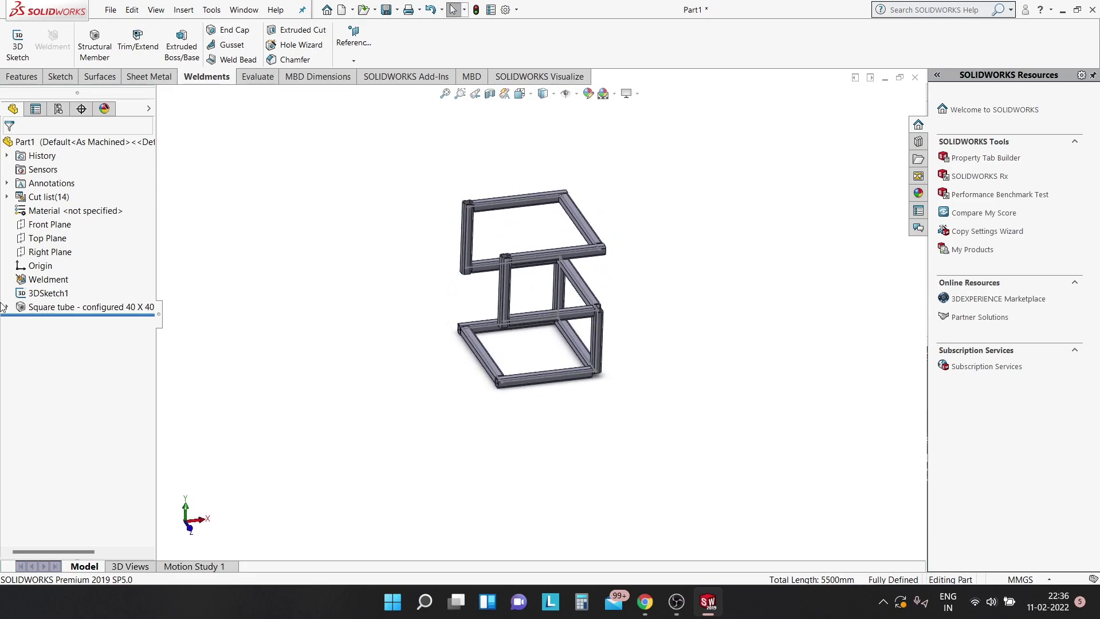
left_click(25, 280)
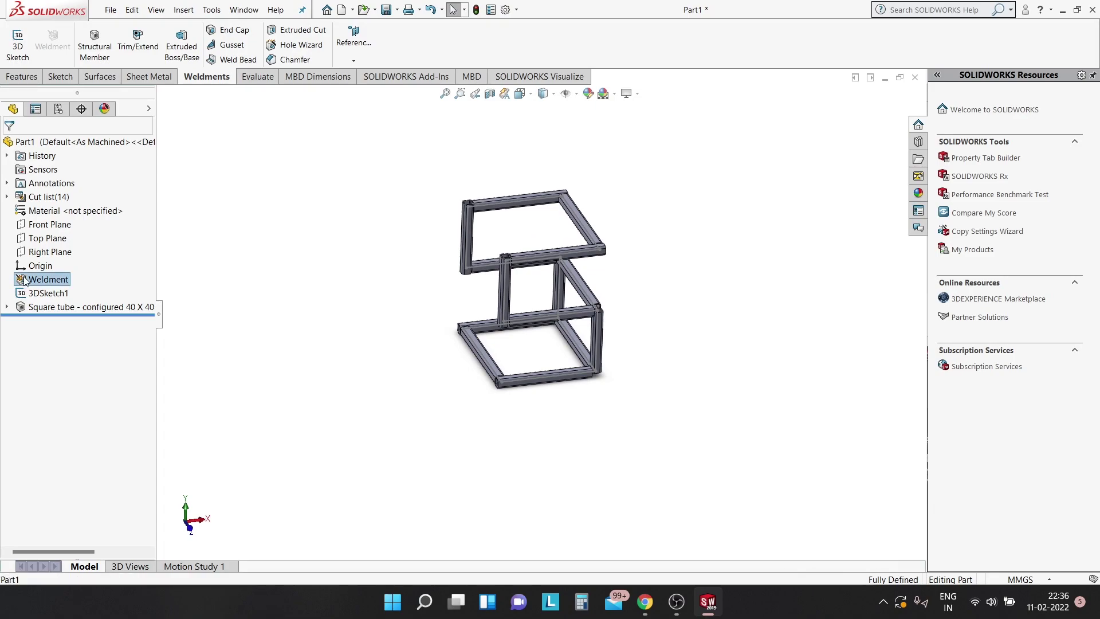
right_click(26, 280)
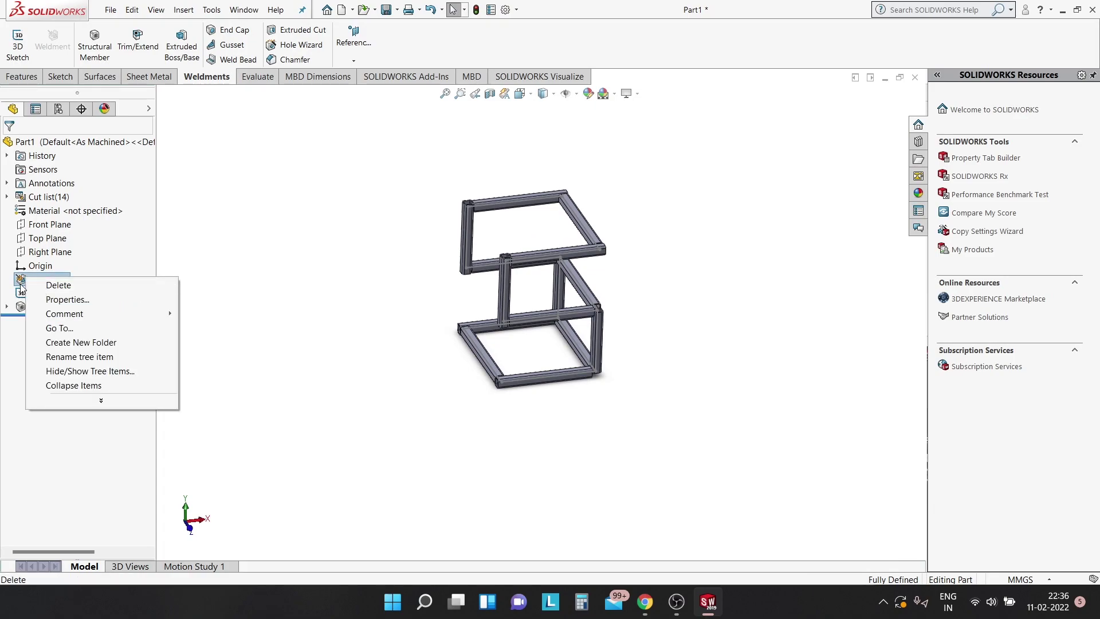
left_click(22, 295)
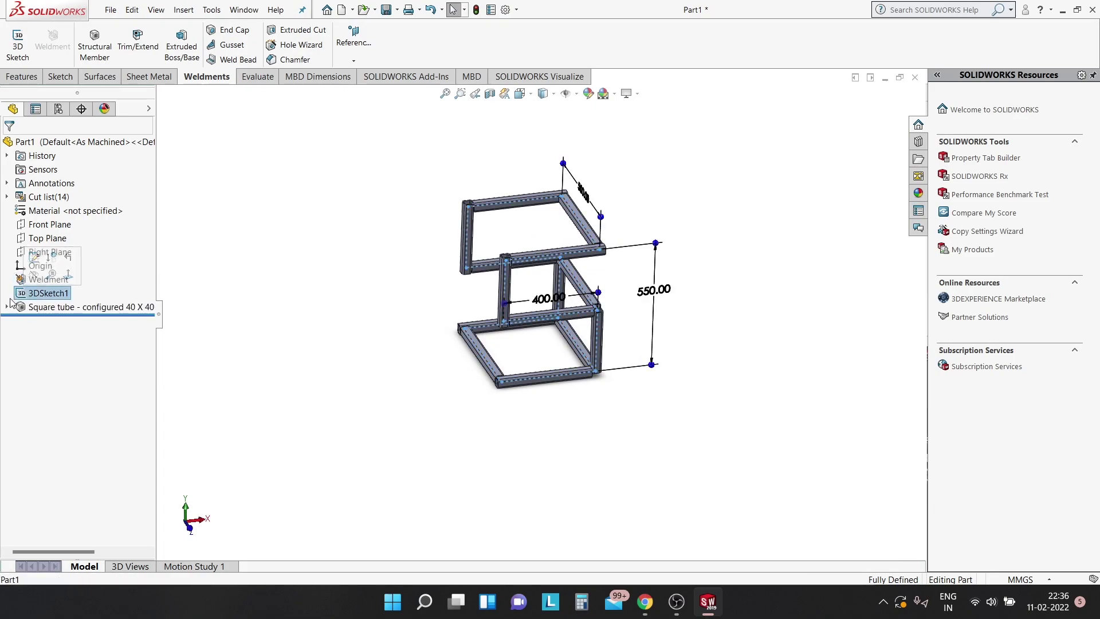
Expand the Square tube feature and inspect its profile plane Plane1 and Sketch1
left_click(7, 307)
left_click(48, 321)
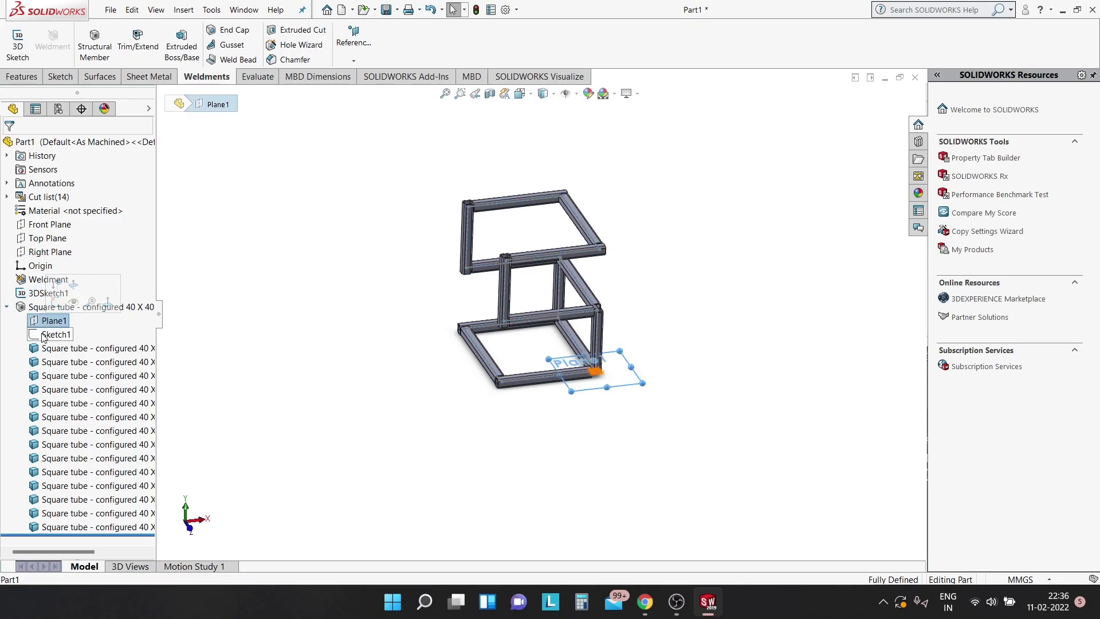
left_click(44, 335)
scroll(498, 358, "down", 3)
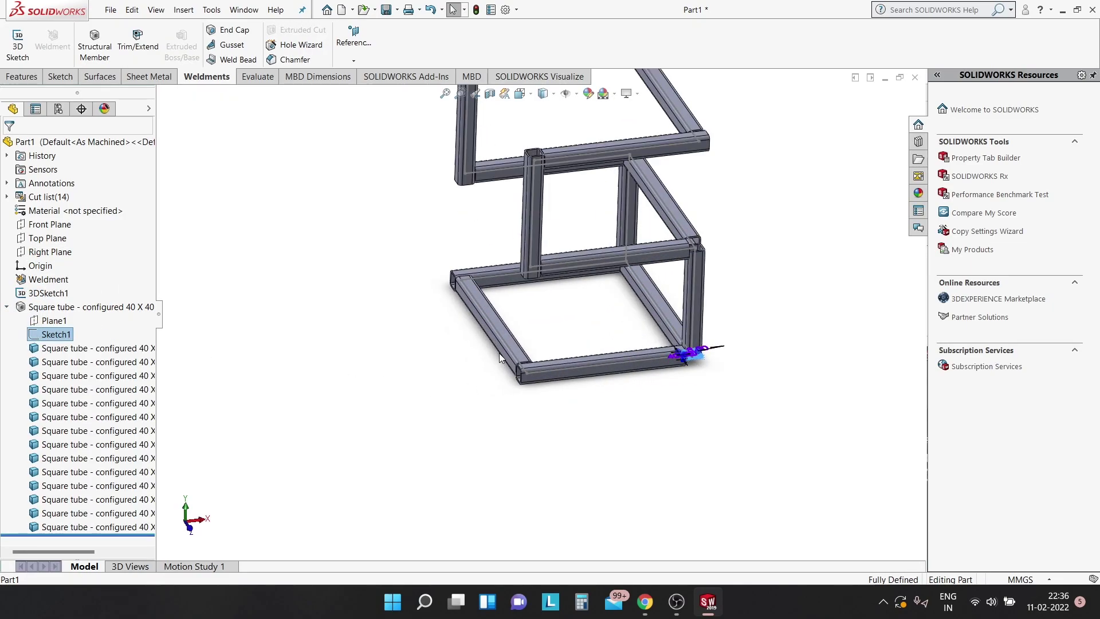
scroll(671, 264, "down", 3)
left_click(640, 309)
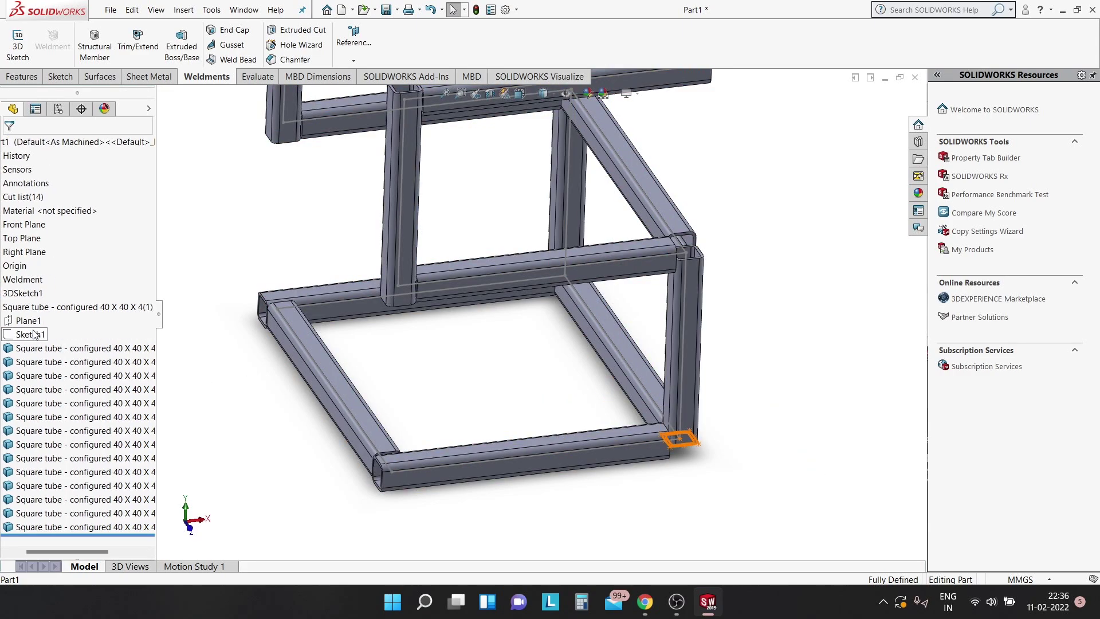
Open the Square tube feature for editing and orbit to a side view
left_click(86, 310)
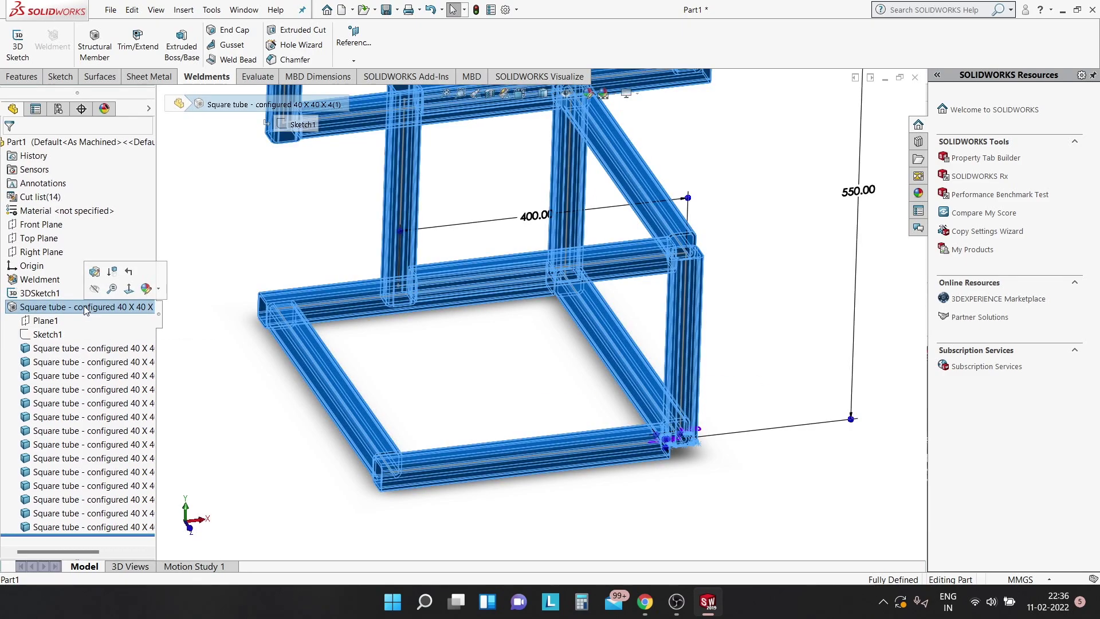
left_click(113, 300)
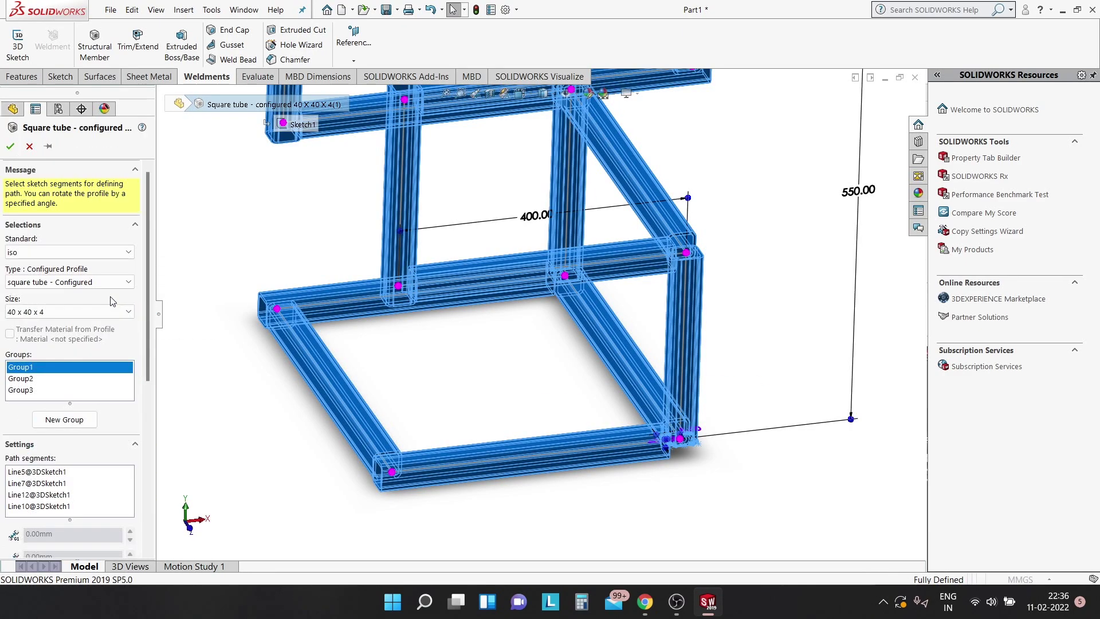
scroll(411, 356, "down", 3)
middle_click_drag(412, 355, 199, 361)
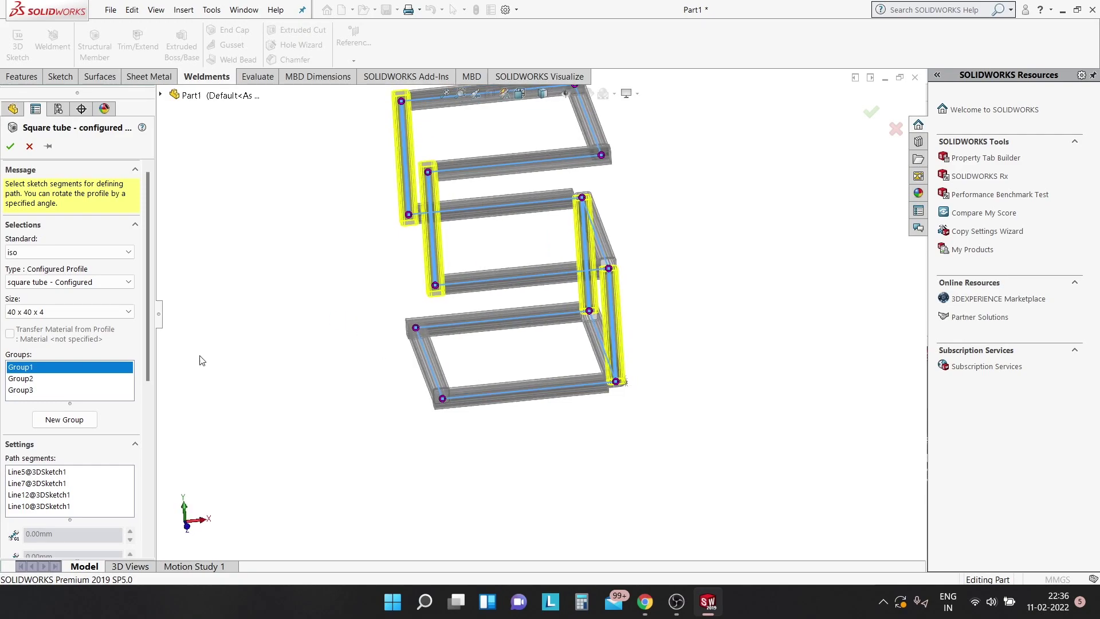
Remove Line14 from Group3, then delete Group3 entirely
left_click(25, 390)
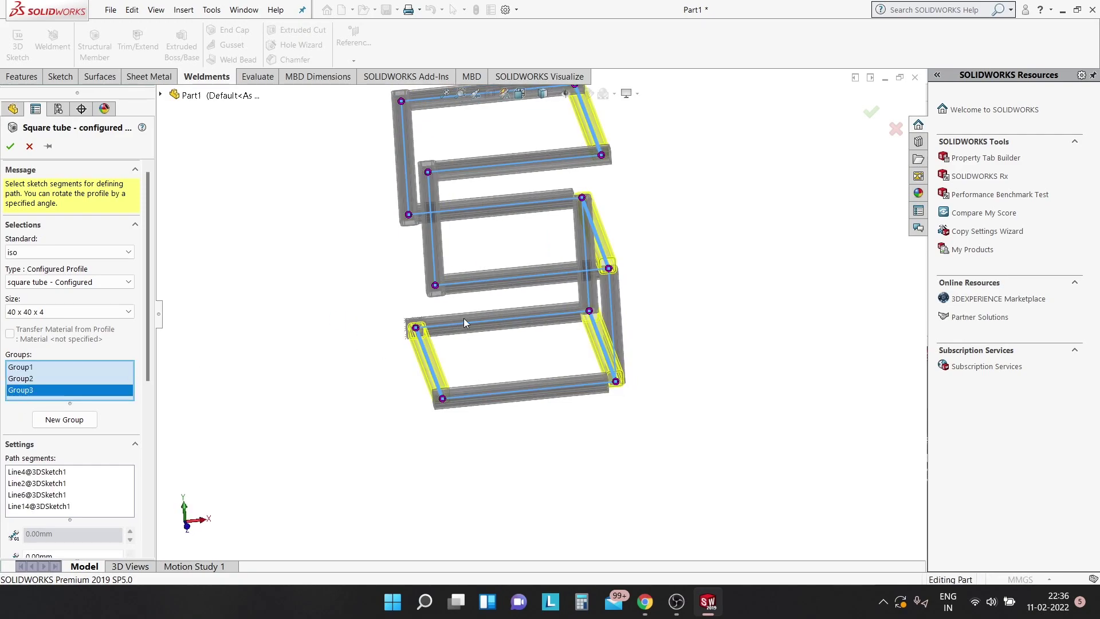
mouse_move(601, 344)
middle_click_drag(548, 344, 560, 326)
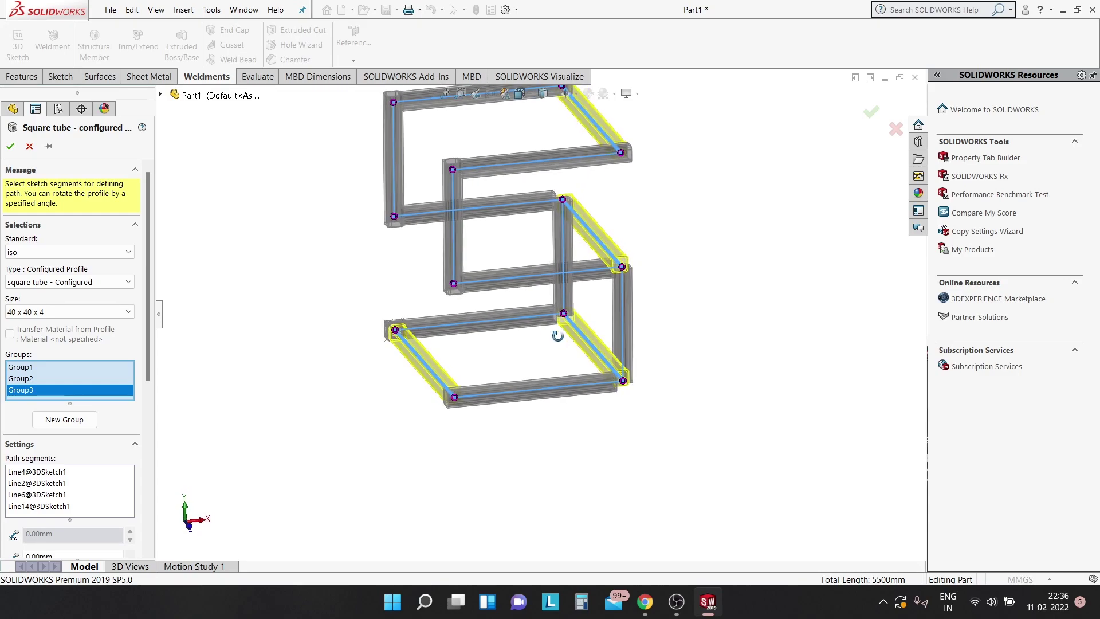
left_click(40, 507)
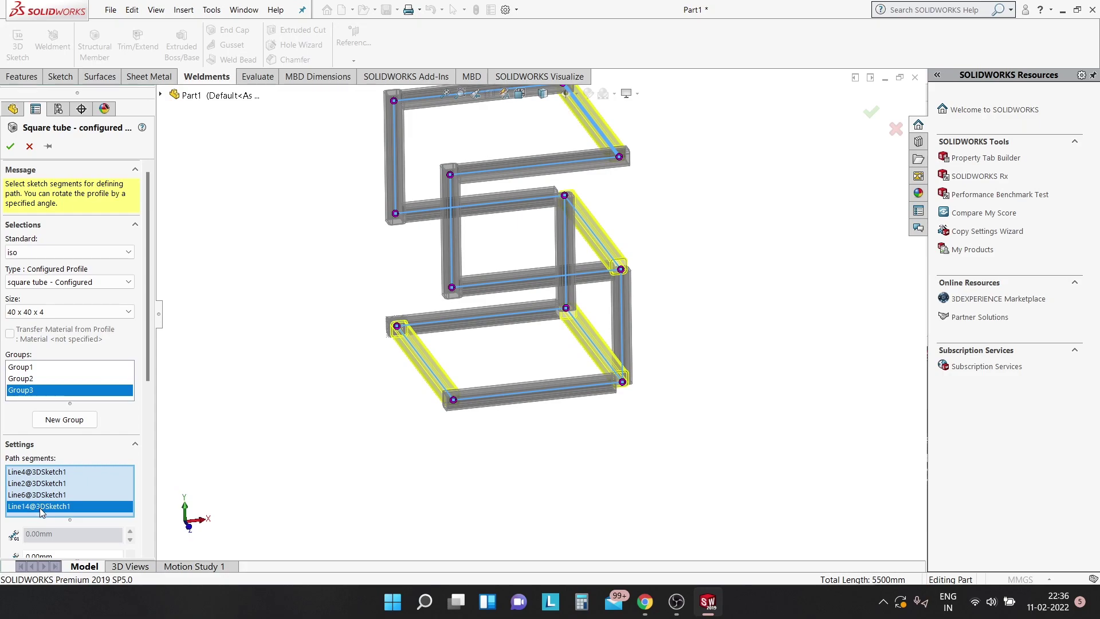
right_click(40, 507)
left_click(66, 527)
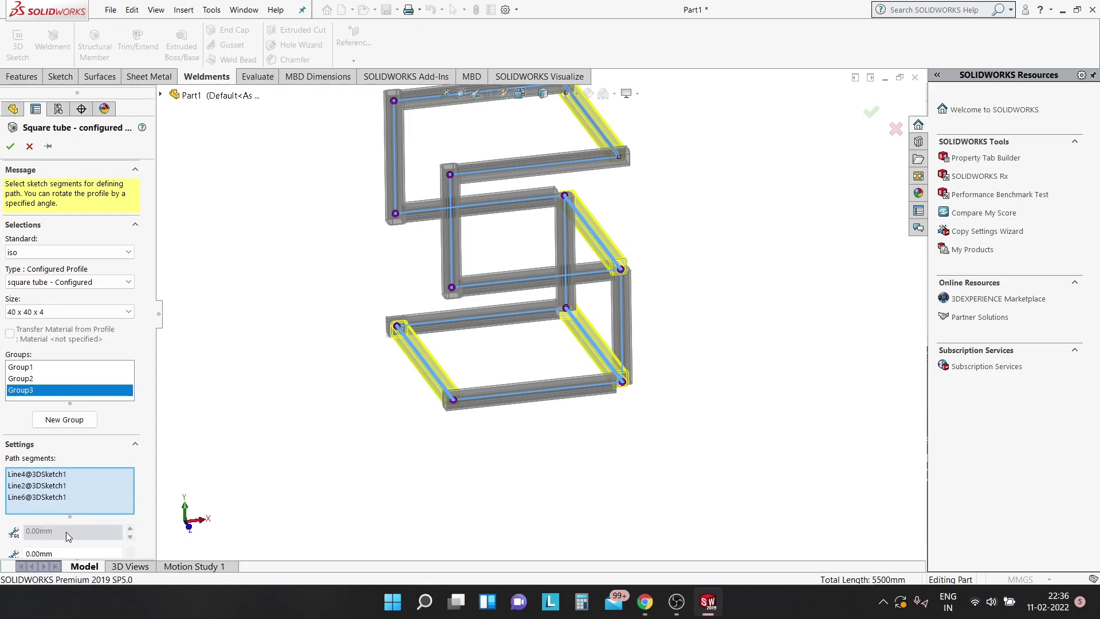
right_click(63, 493)
left_click(91, 496)
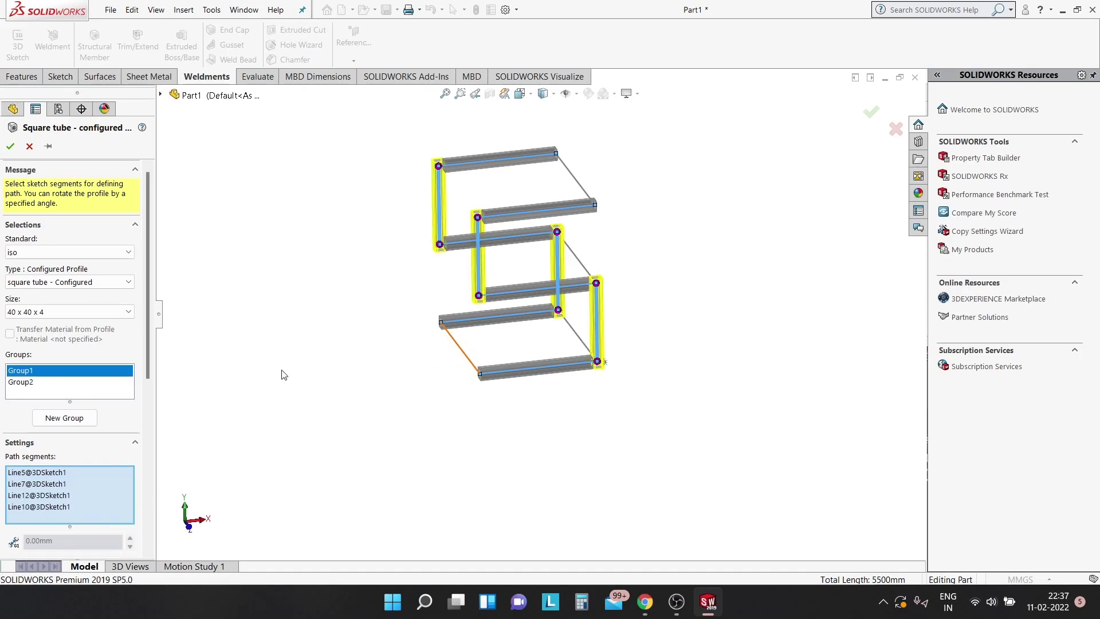
Create Group4 from the three depth edges Line4, Line6 and Line14
left_click(64, 417)
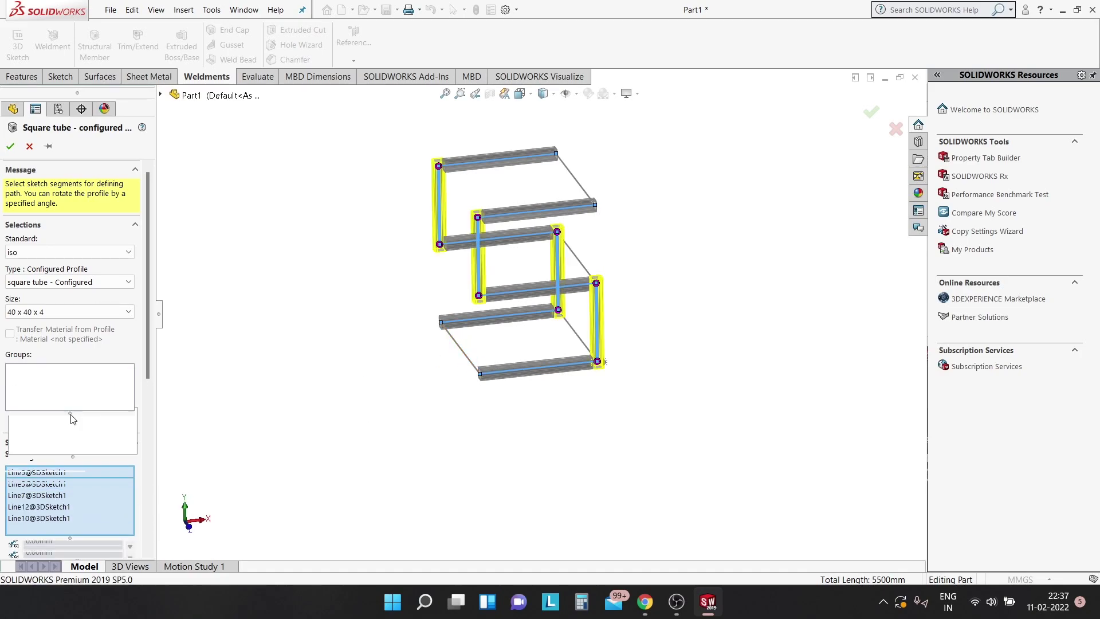
left_click(458, 351)
left_click(578, 257)
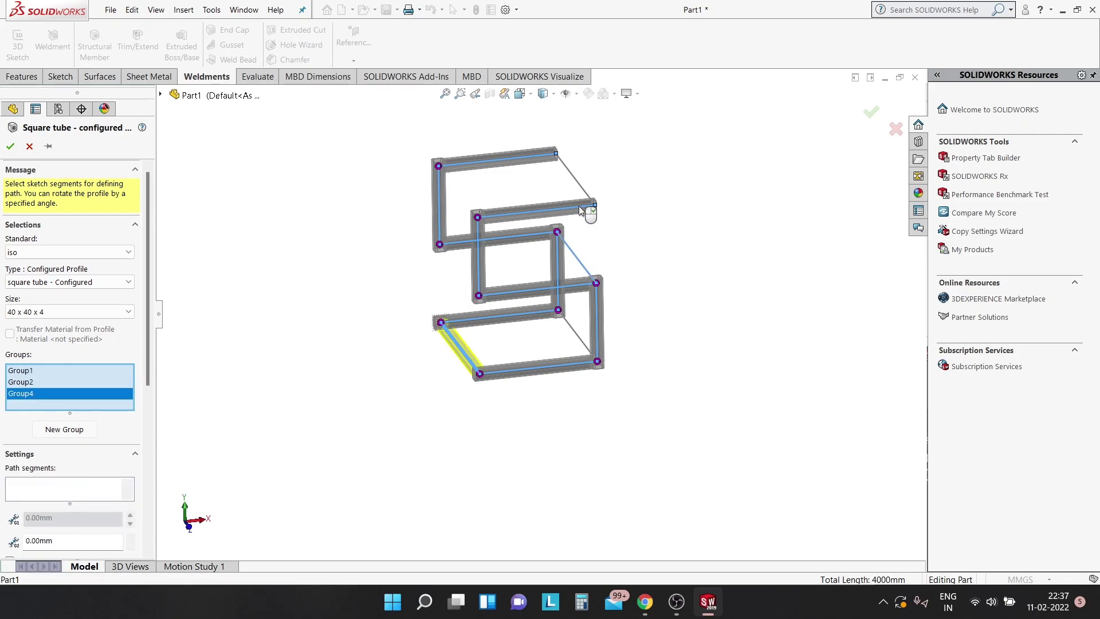
left_click(575, 185)
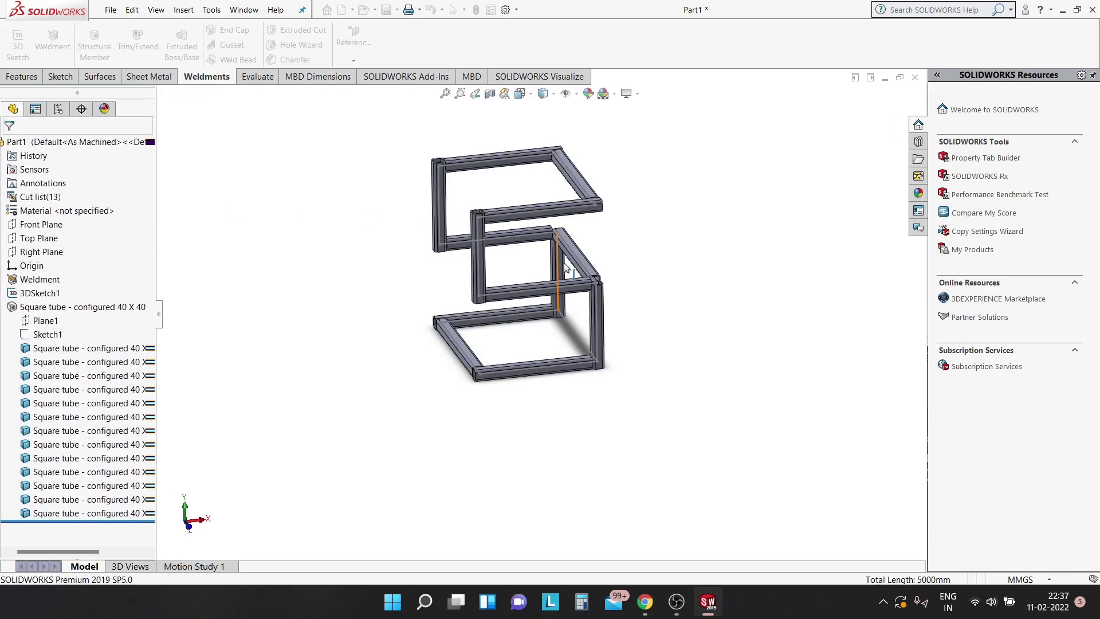
Hide 3DSketch1 and reorient the view of the frame
right_click(573, 330)
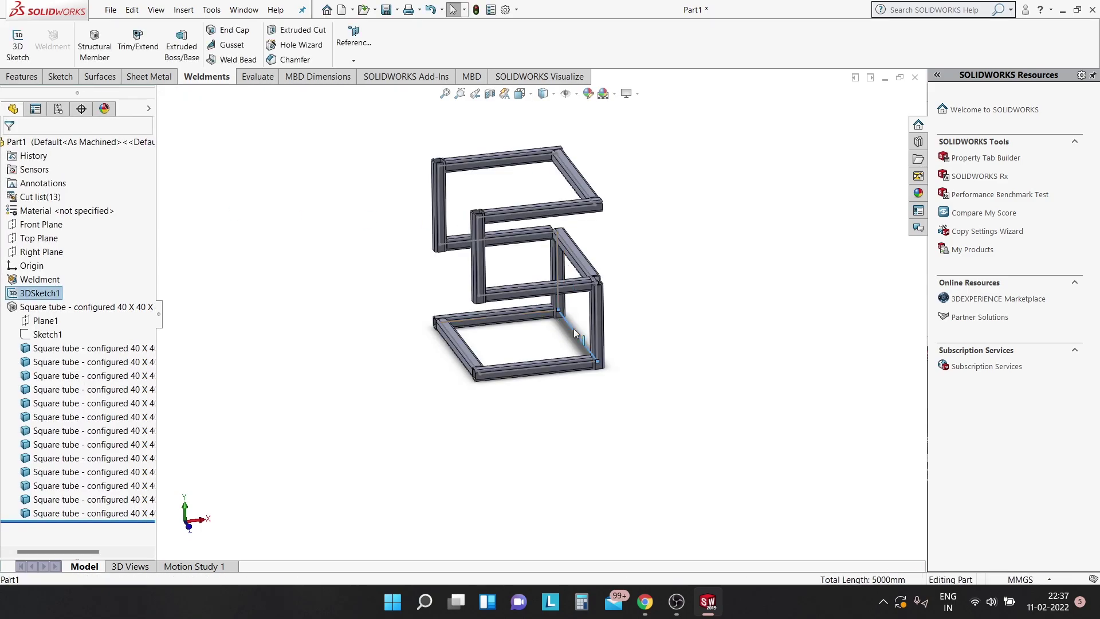
left_click(601, 317)
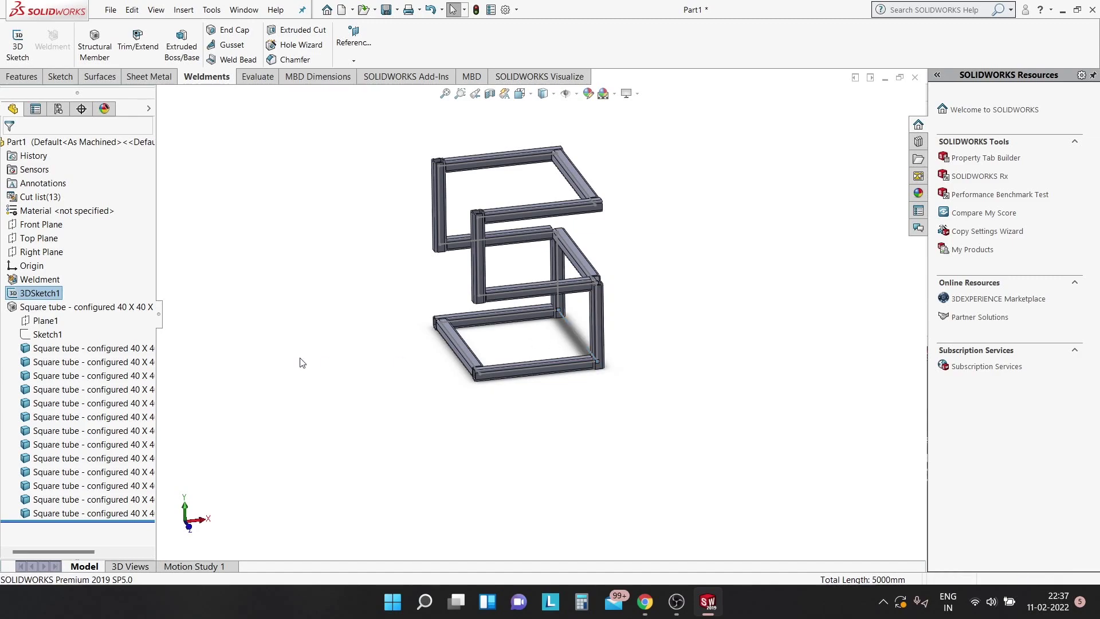
mouse_move(275, 341)
middle_mouse_down()
mouse_move(309, 281)
mouse_move(309, 326)
middle_mouse_up()
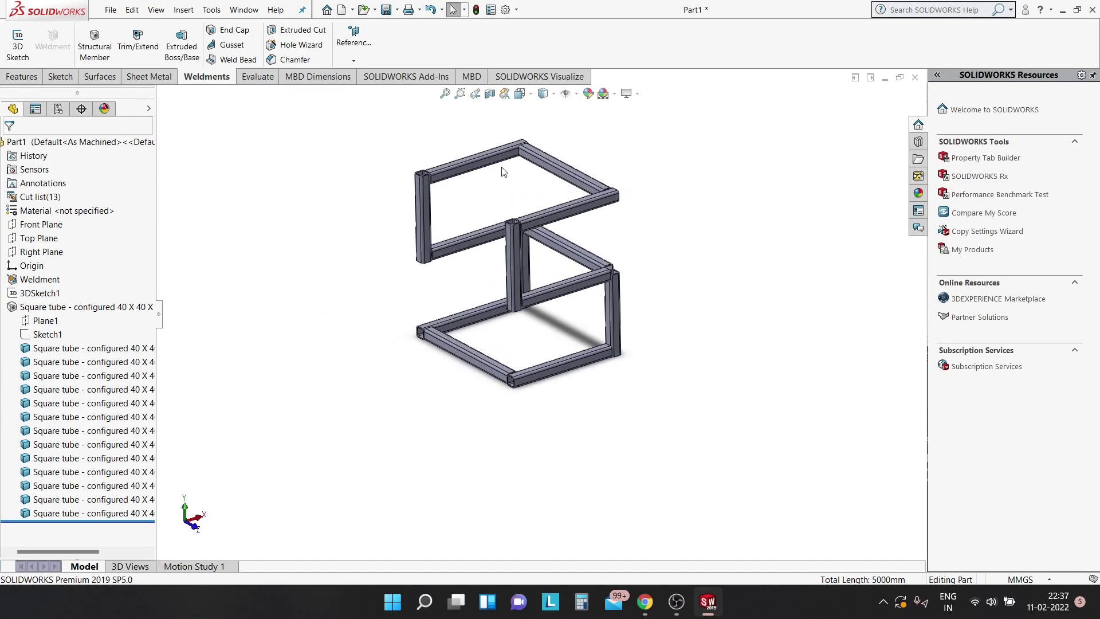
scroll(503, 166, "down", 3)
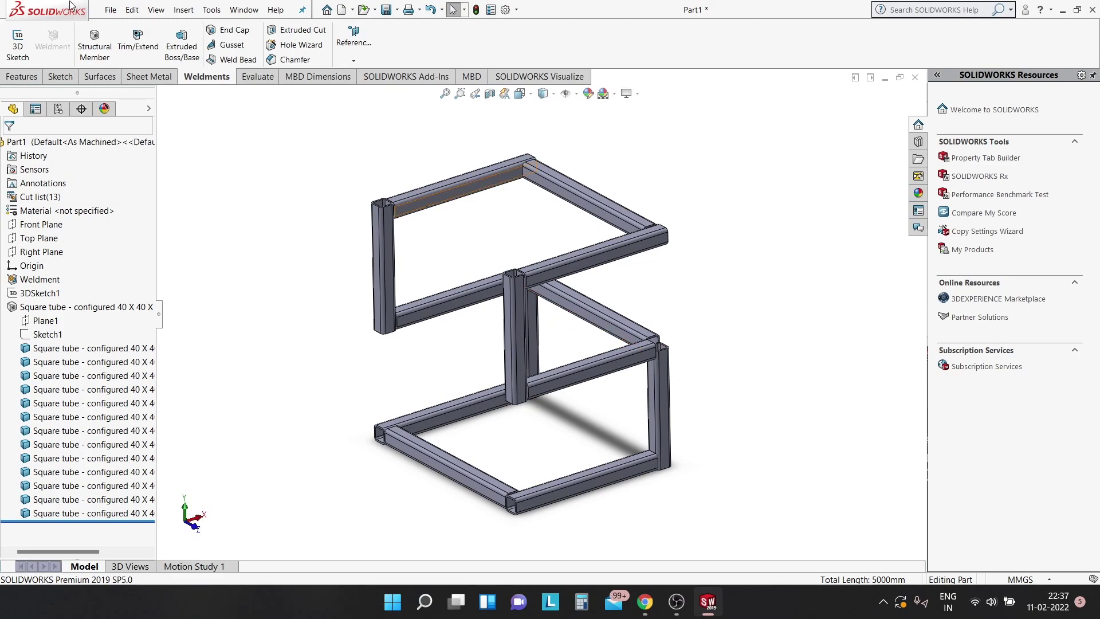
Trim the top back beam against the top right beam at the upper corner
left_click(138, 43)
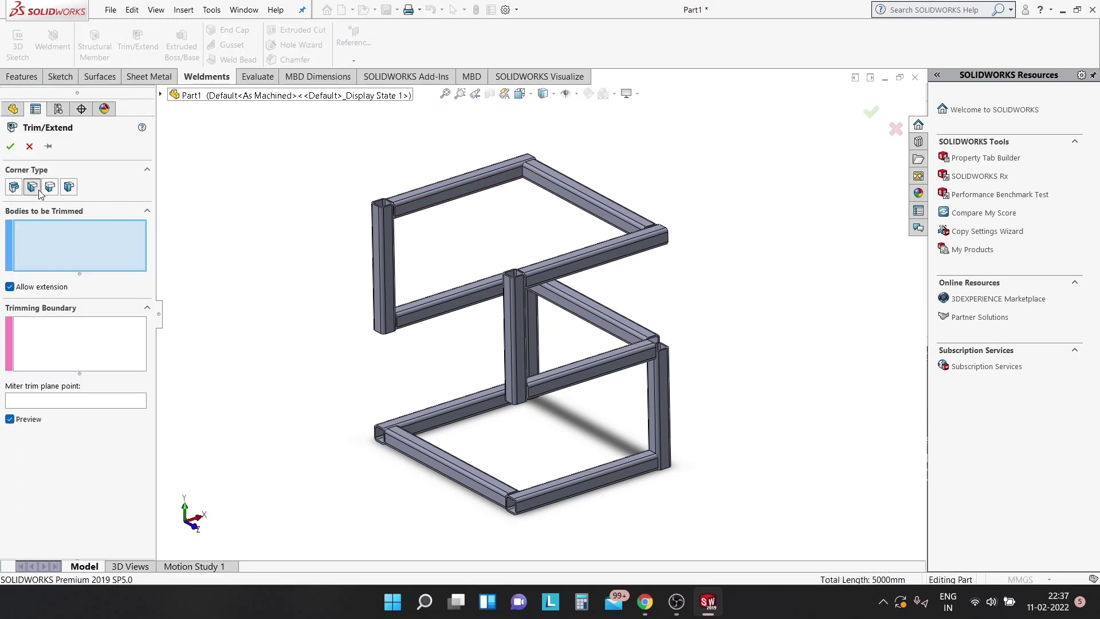
left_click(400, 209)
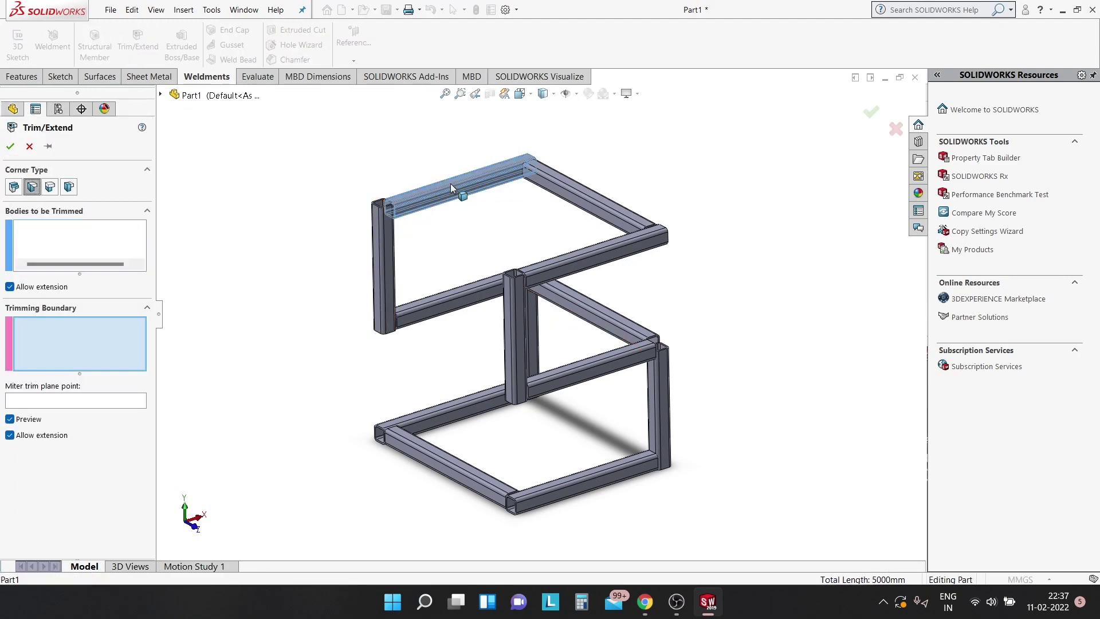
middle_click_drag(399, 209, 478, 210)
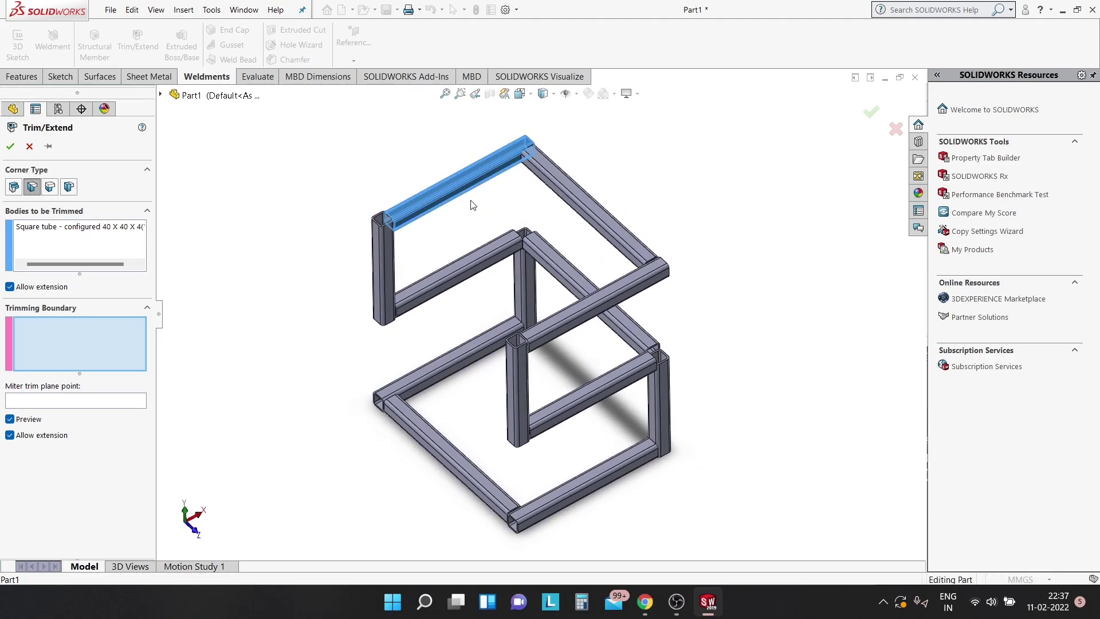
left_click(558, 181)
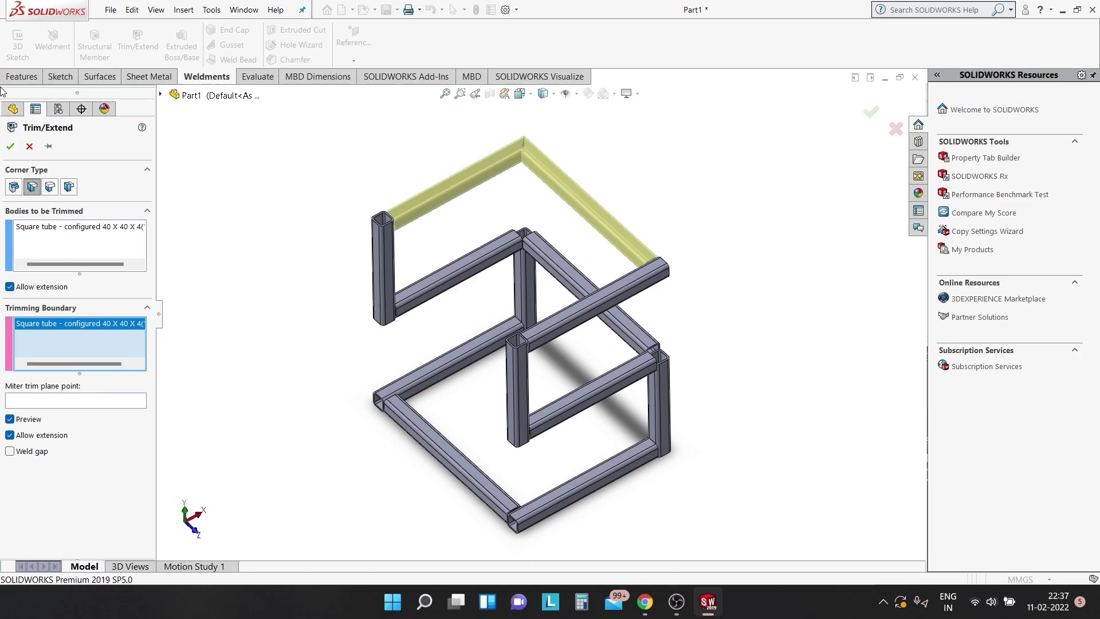
left_click(8, 147)
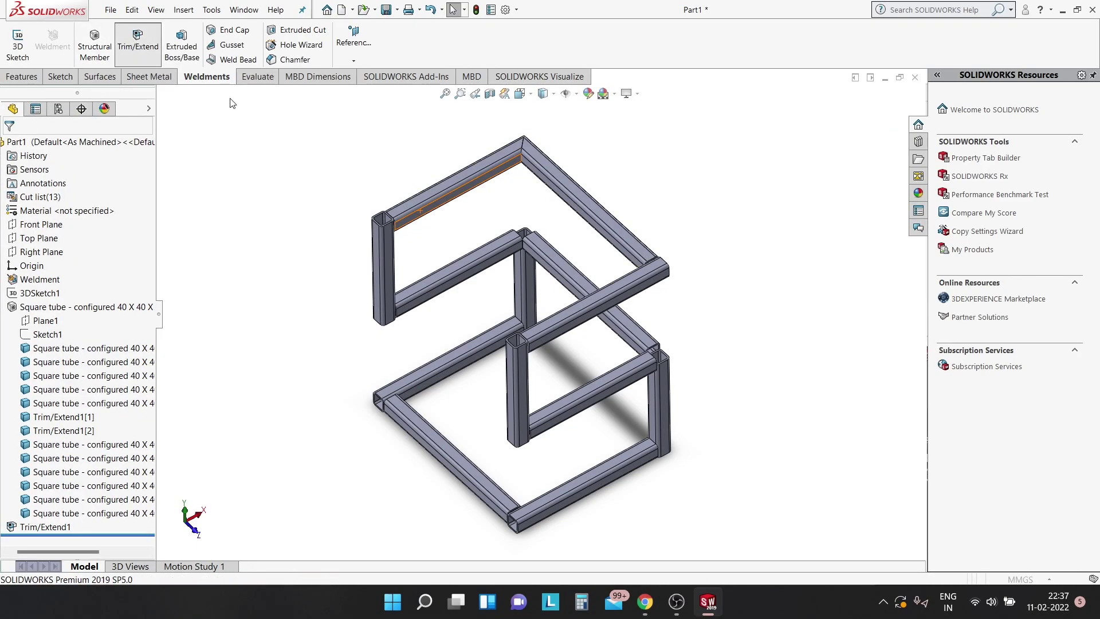
Trim the middle cross beam and the left vertical tube at their corner joints
left_click(592, 309)
left_click(590, 201)
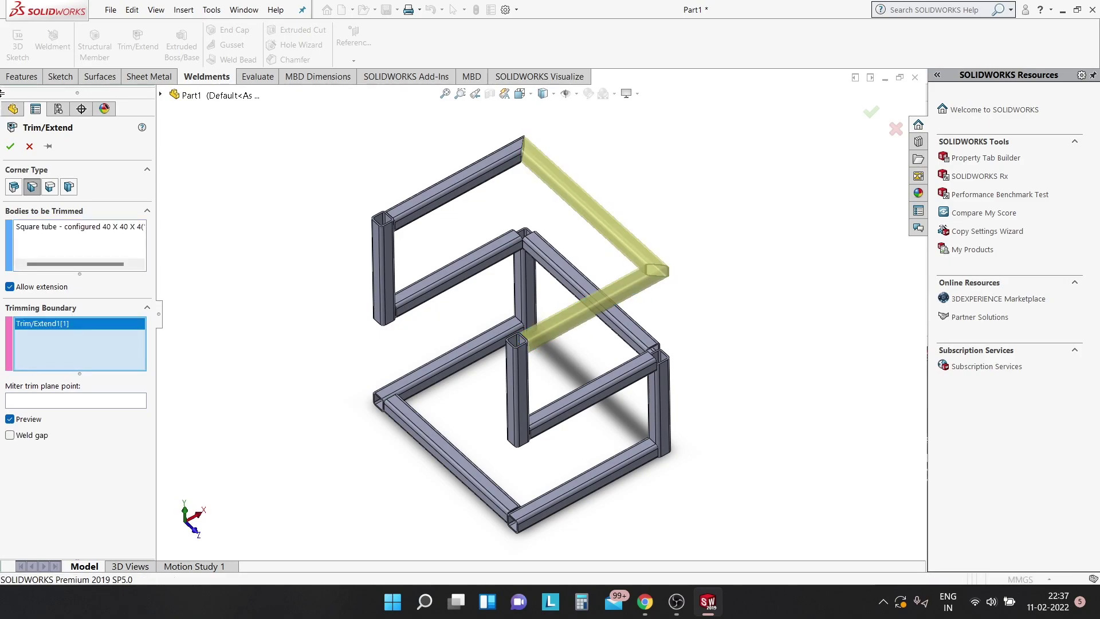
left_click(10, 146)
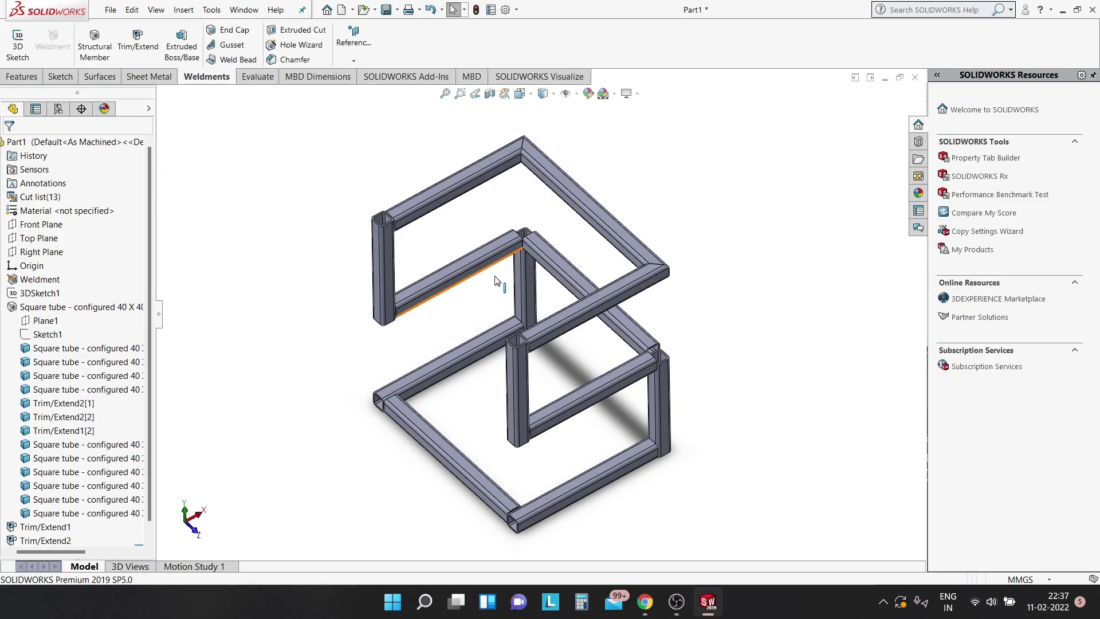
left_click(139, 41)
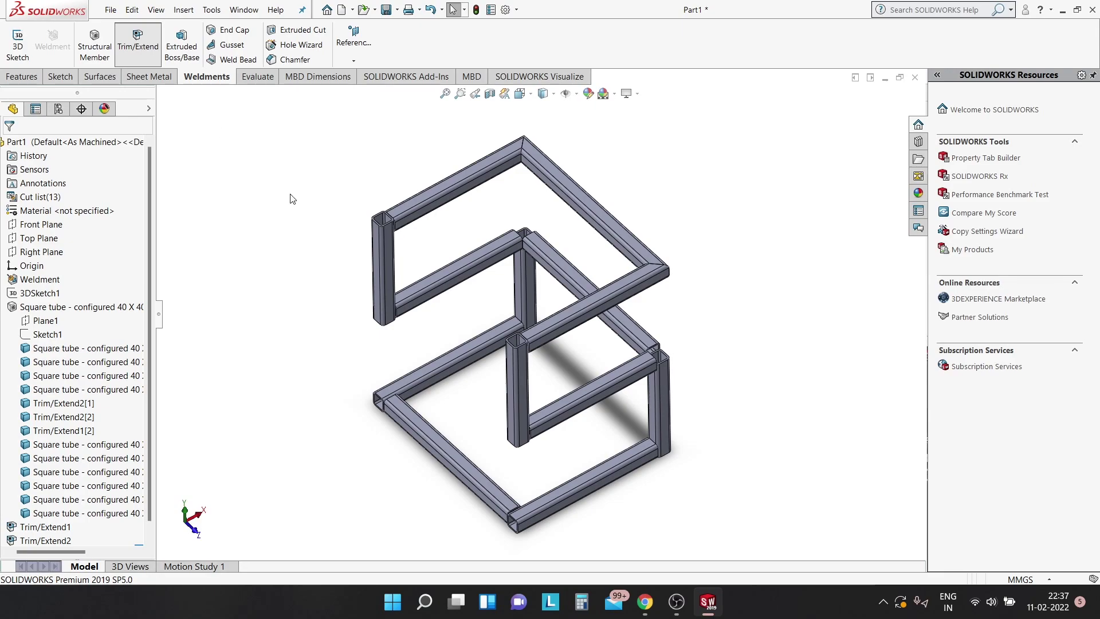
left_click(379, 252)
left_click(420, 203)
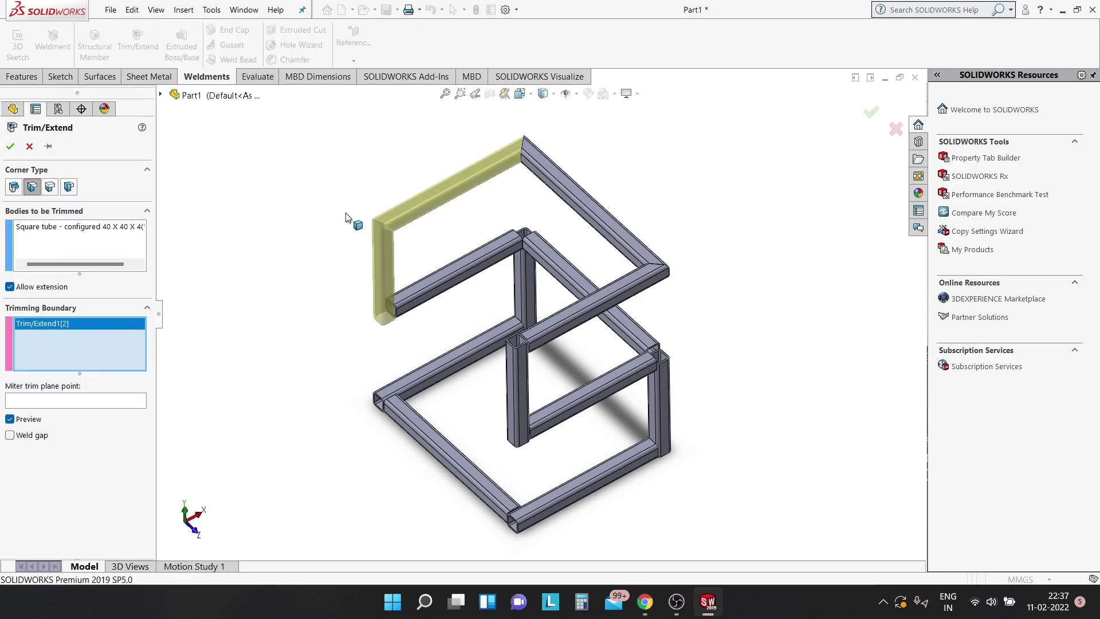
left_click(11, 146)
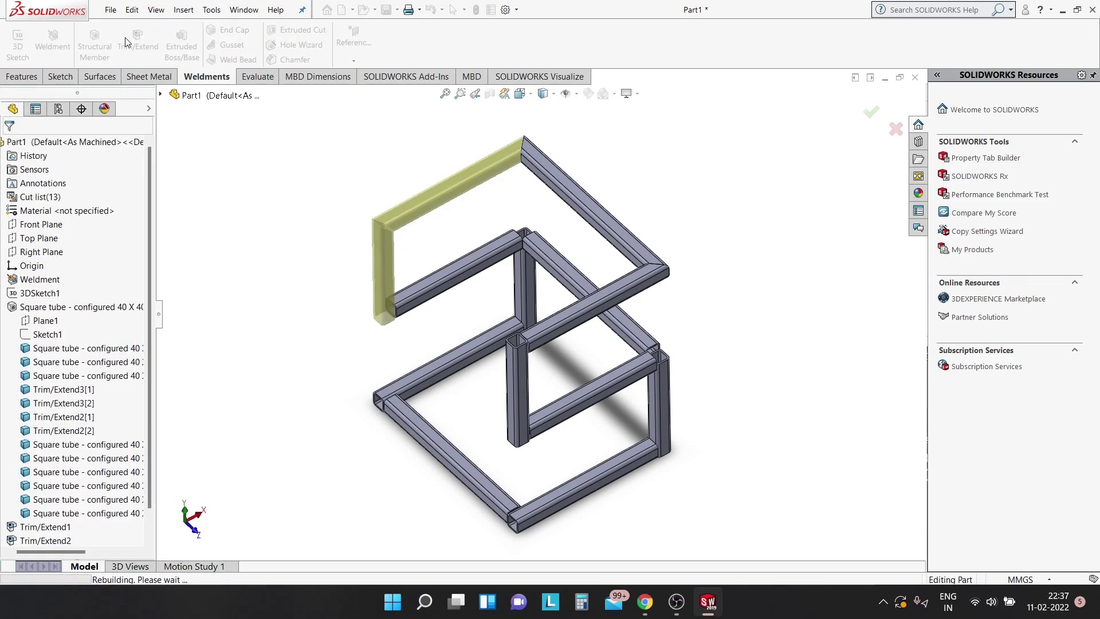
left_click(551, 331)
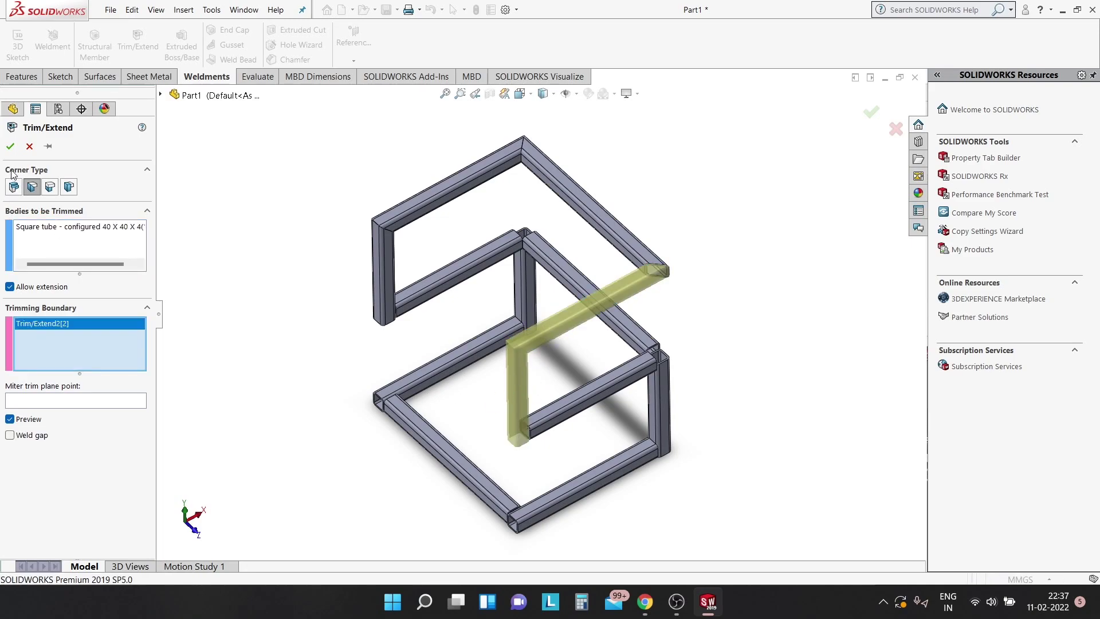
left_click(11, 146)
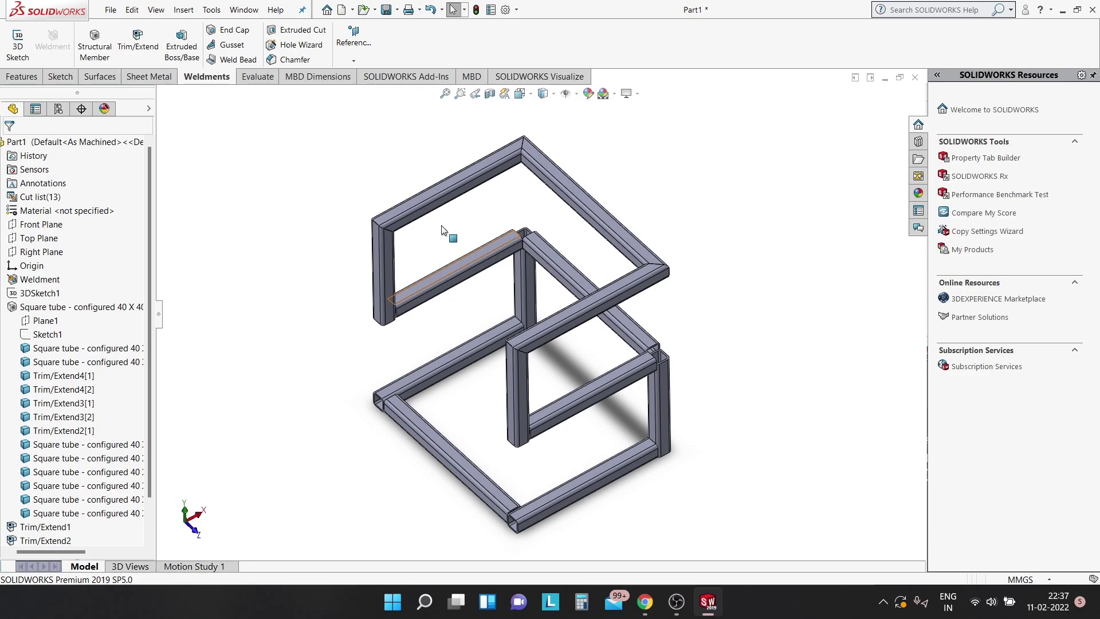
Trim the lower and upper horizontal tubes against the diagonal tube
middle_click_drag(441, 230, 574, 323)
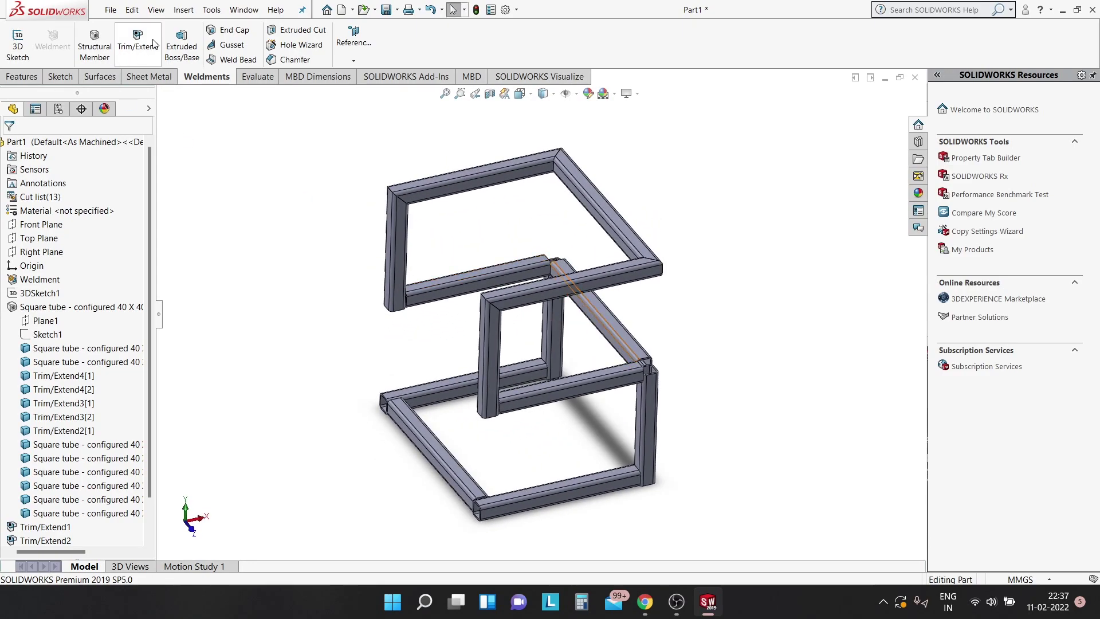
left_click(153, 44)
left_click(601, 387)
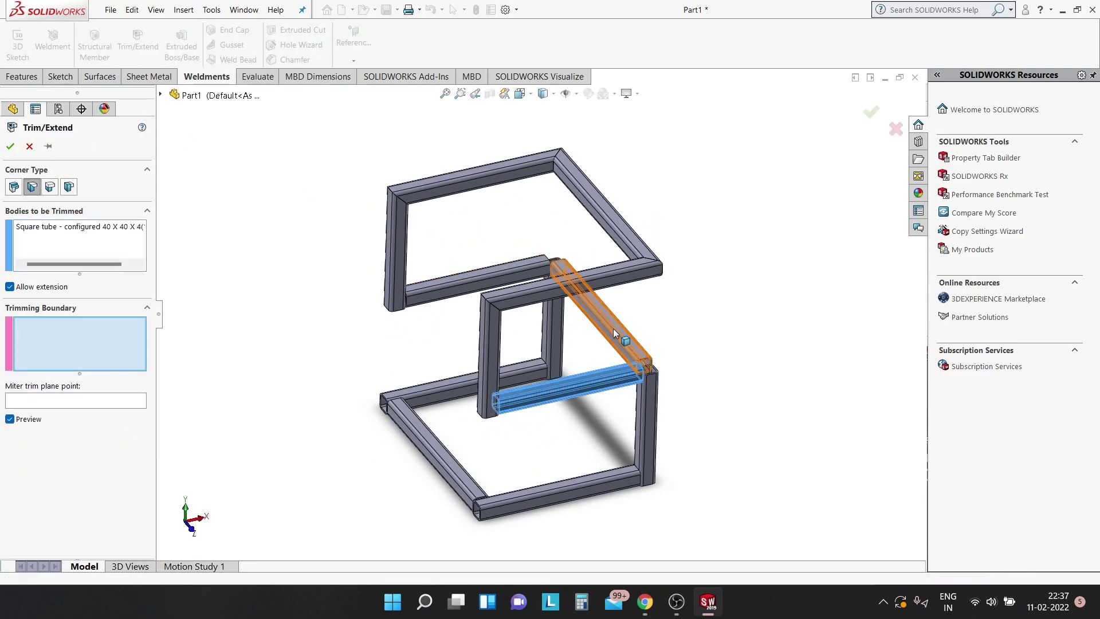
left_click(614, 333)
left_click(11, 146)
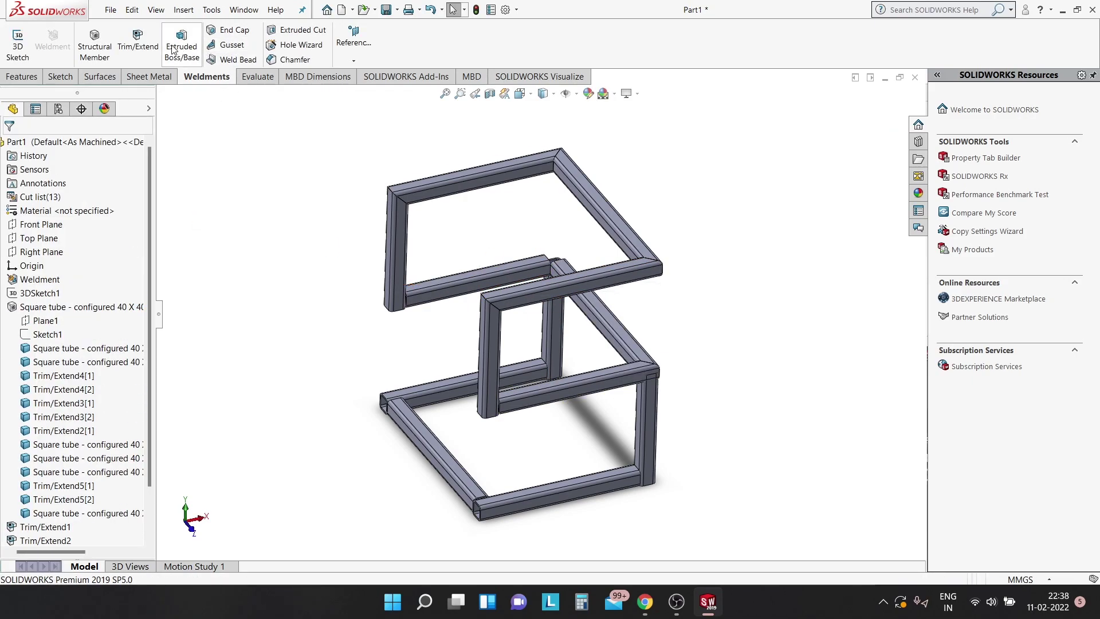
left_click(138, 44)
left_click(522, 276)
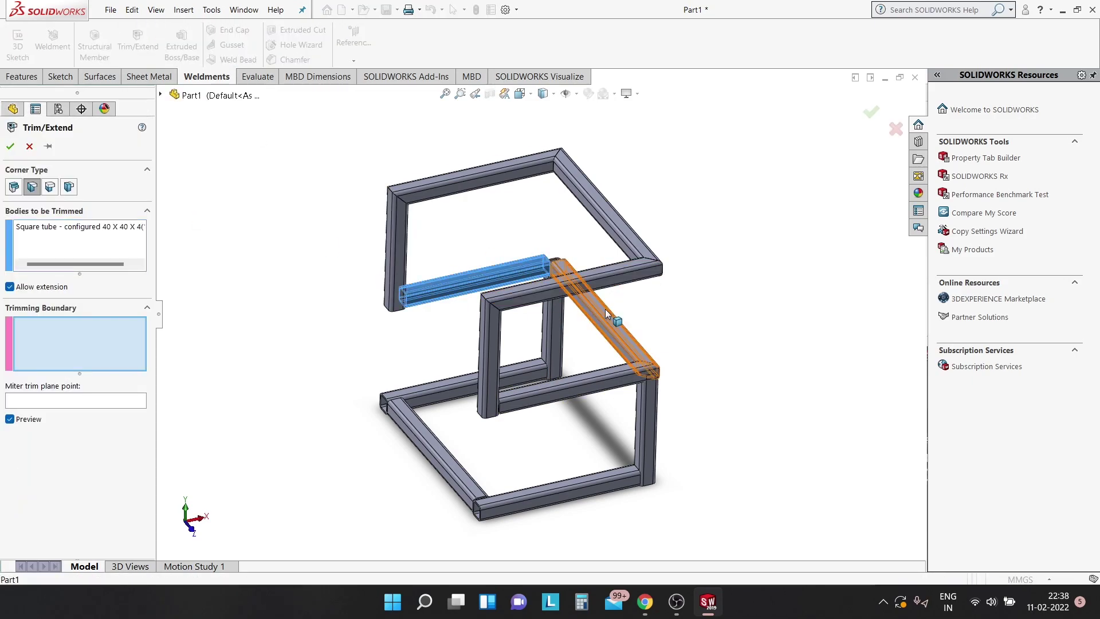
left_click(606, 314)
left_click(9, 146)
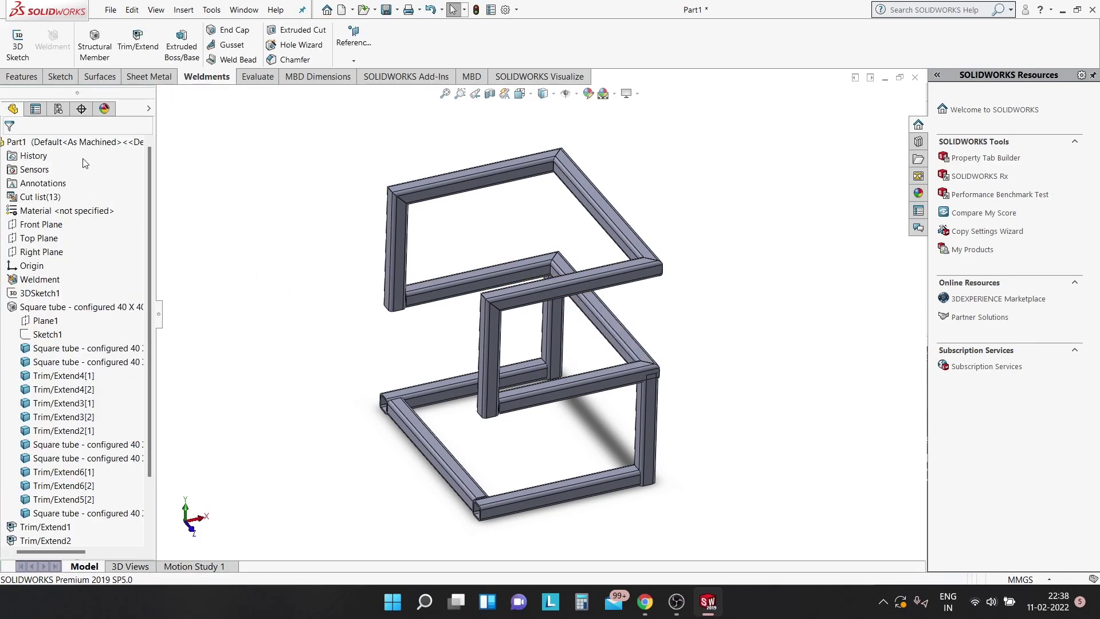
Trim the vertical tube and the short vertical tube against their horizontal boundary tubes
left_click(126, 40)
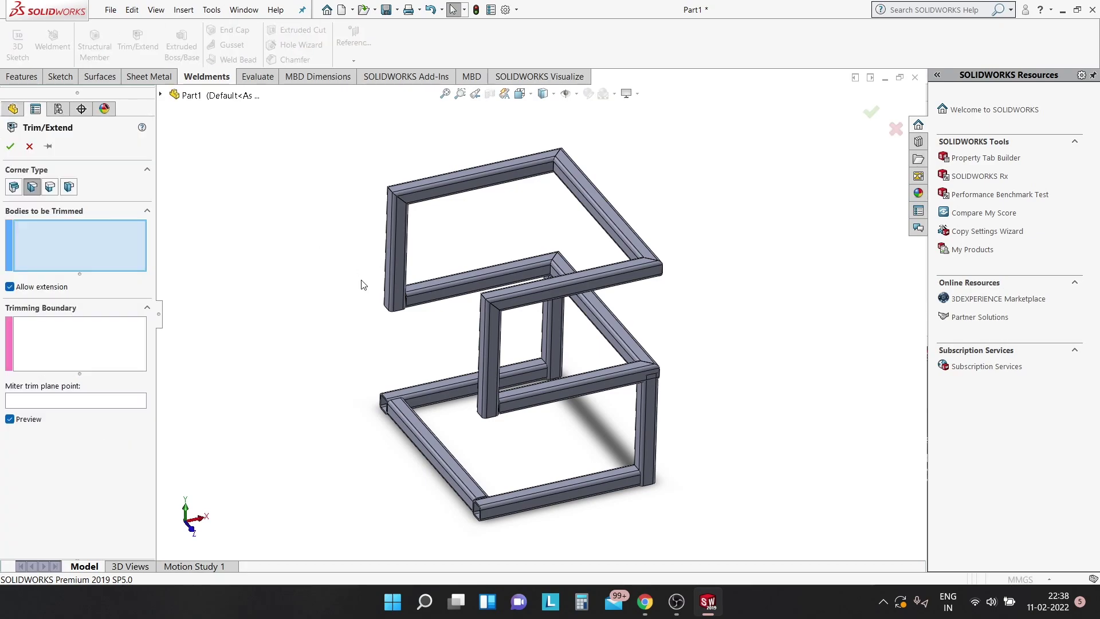
left_click(394, 303)
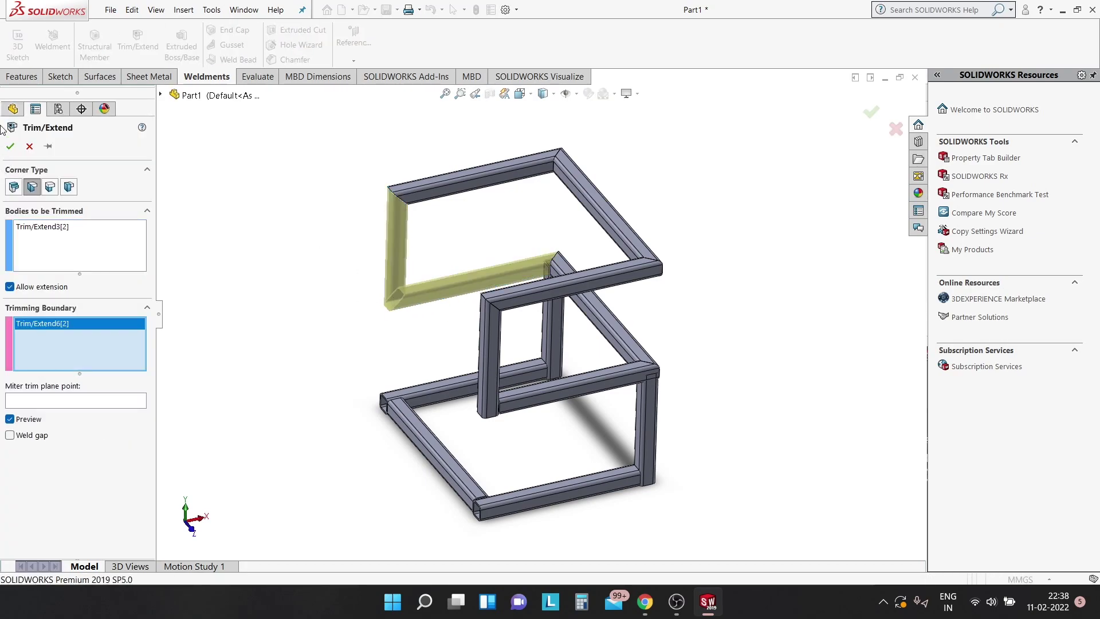
key("Return")
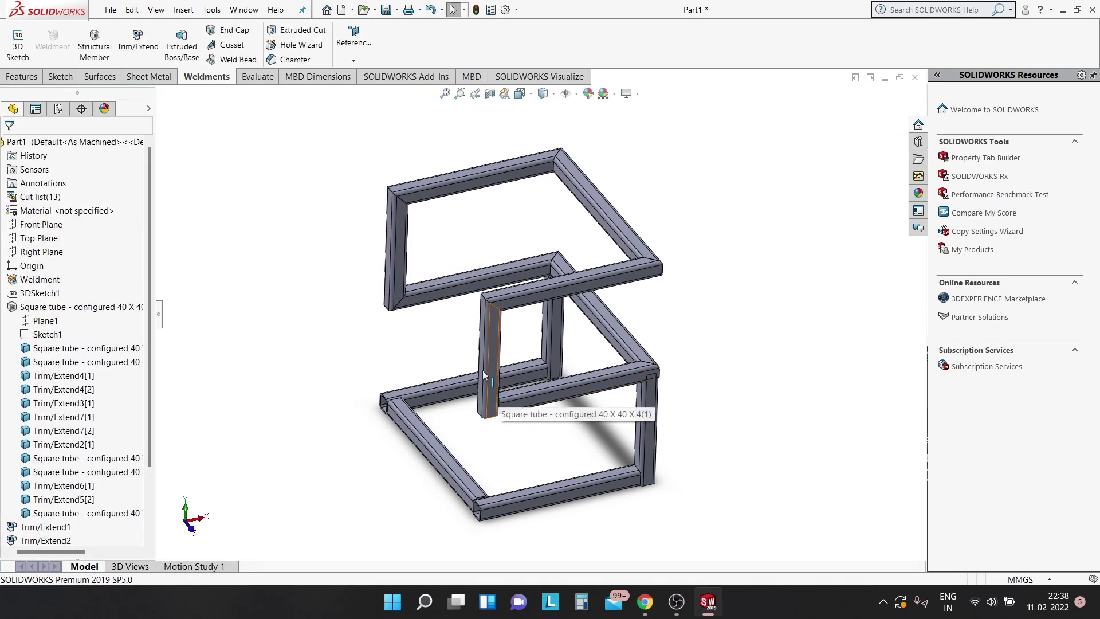
left_click(150, 41)
left_click(490, 367)
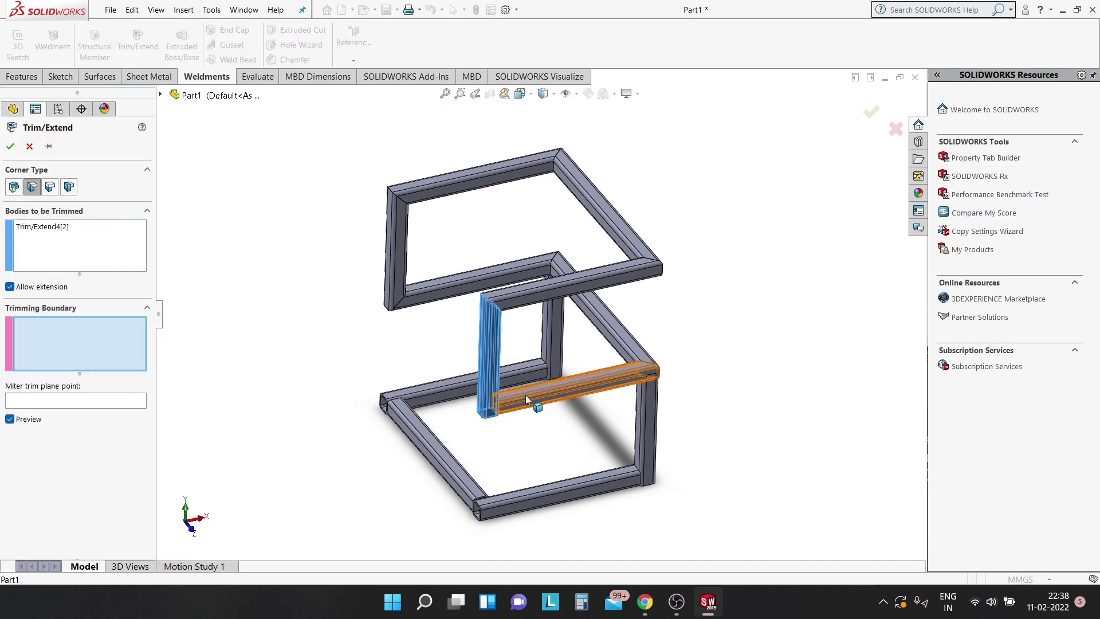
left_click(535, 401)
left_click(8, 148)
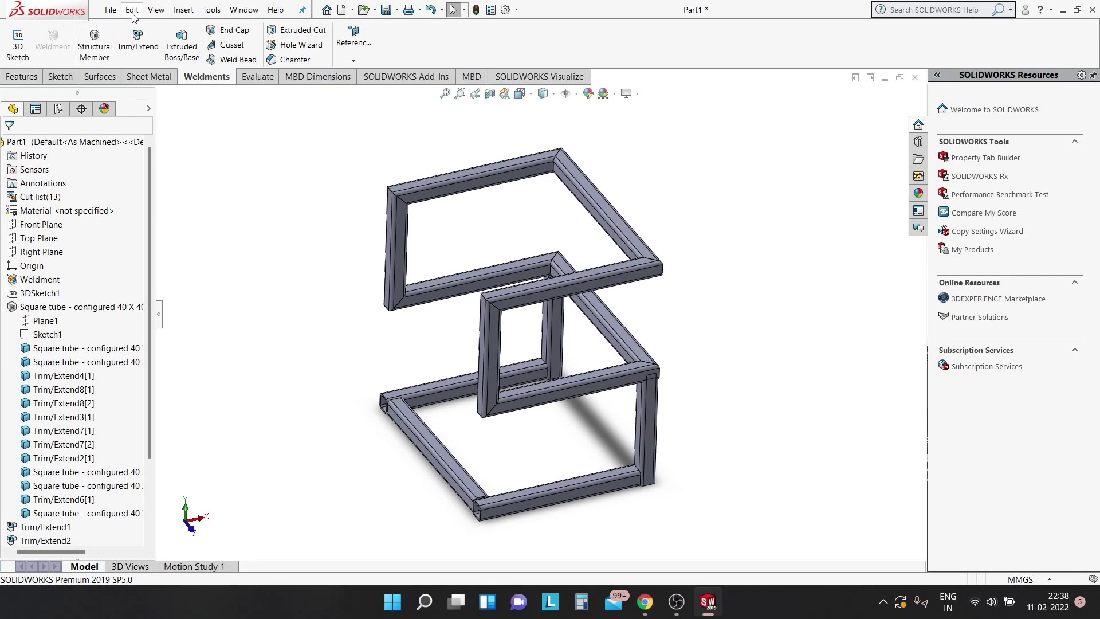
left_click(137, 41)
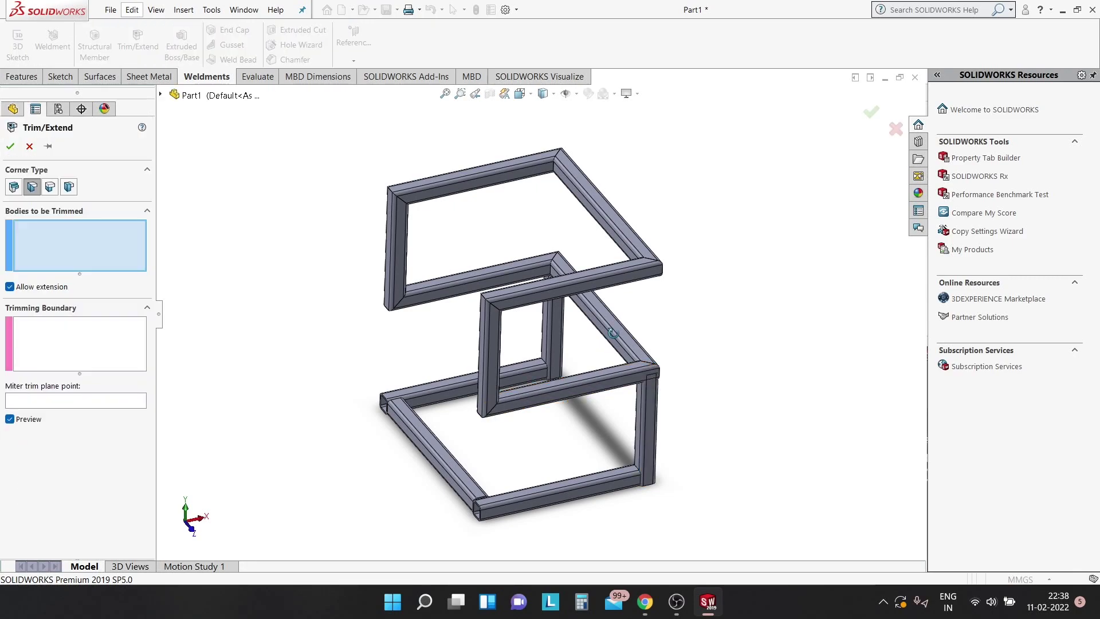
Reorient to the whole frame and trim a bottom tube against its adjoining bottom tube
mouse_move(613, 332)
middle_mouse_down()
mouse_move(663, 306)
mouse_move(714, 369)
middle_mouse_up()
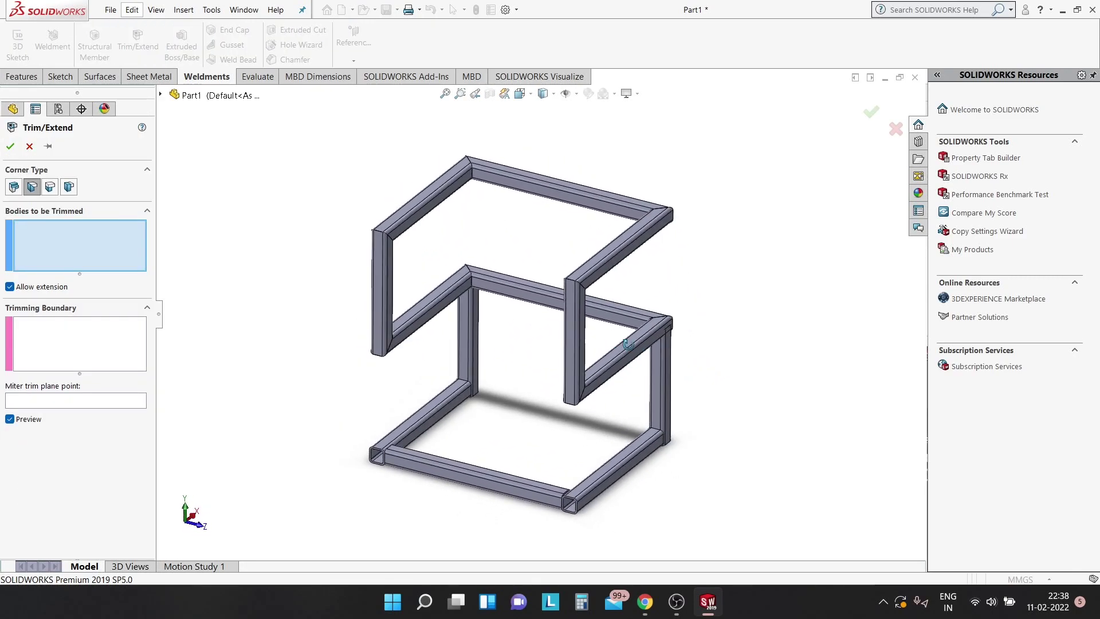
scroll(700, 347, "down", 5)
scroll(682, 343, "down", 1)
scroll(569, 314, "down", 3)
scroll(569, 314, "up", 1)
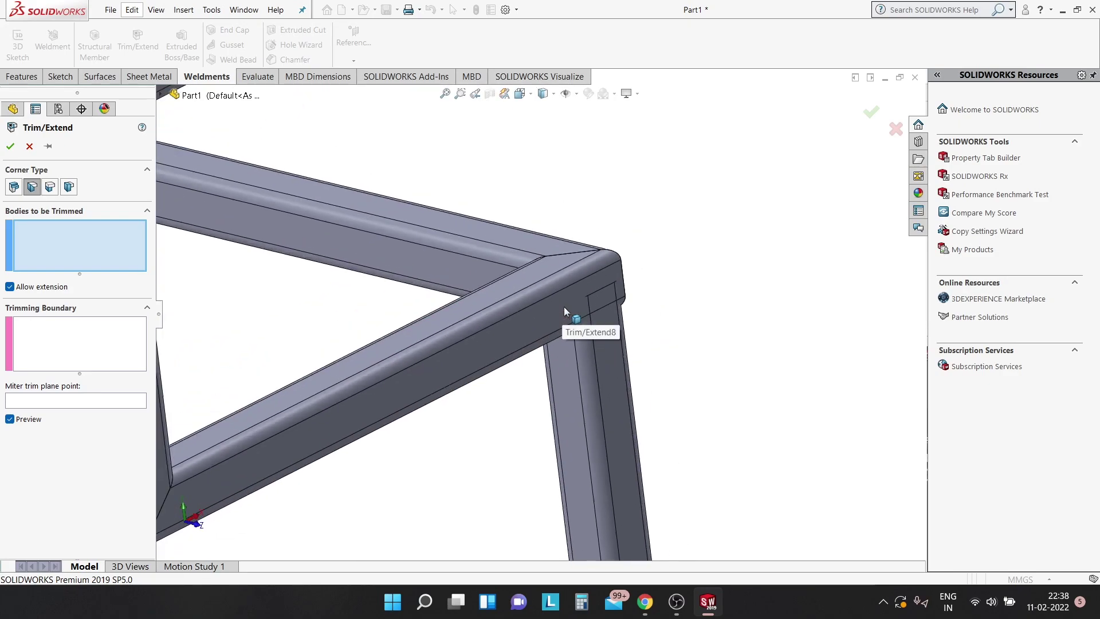
scroll(561, 320, "up", 2)
scroll(584, 283, "down", 1)
scroll(589, 243, "up", 2)
scroll(589, 309, "up", 3)
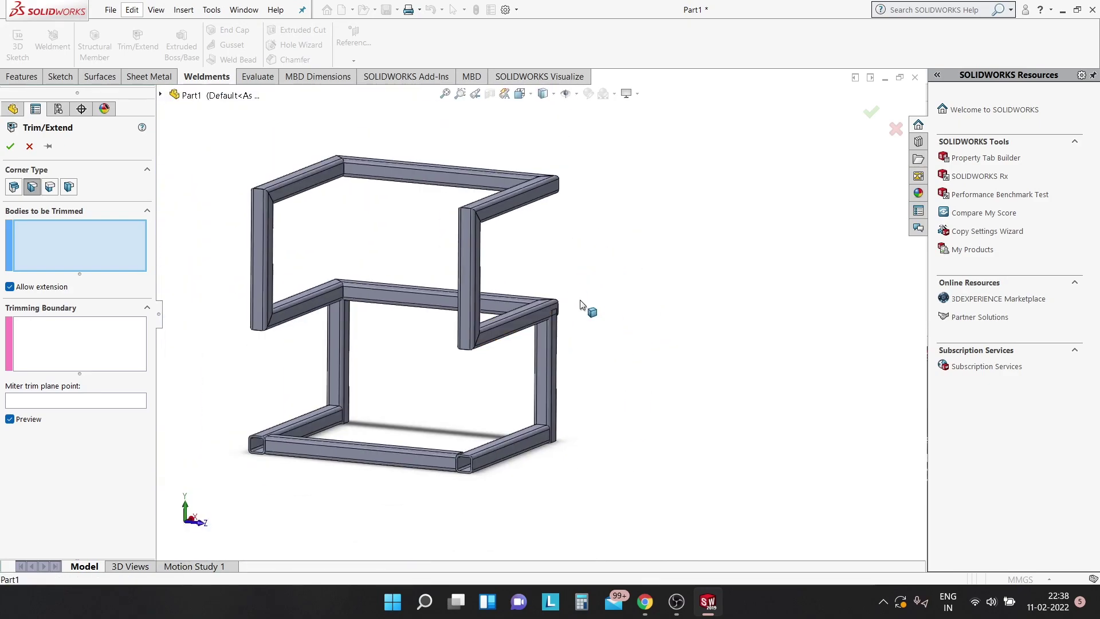
mouse_move(589, 309)
middle_mouse_down()
mouse_move(512, 289)
mouse_move(397, 490)
middle_mouse_up()
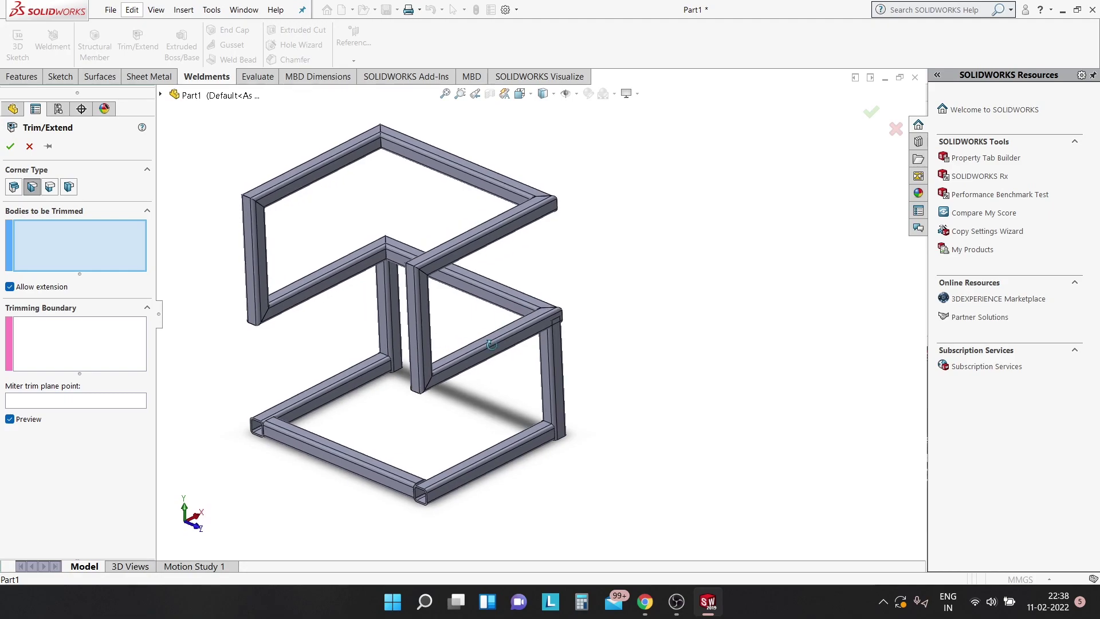
left_click(396, 489)
left_click(449, 491)
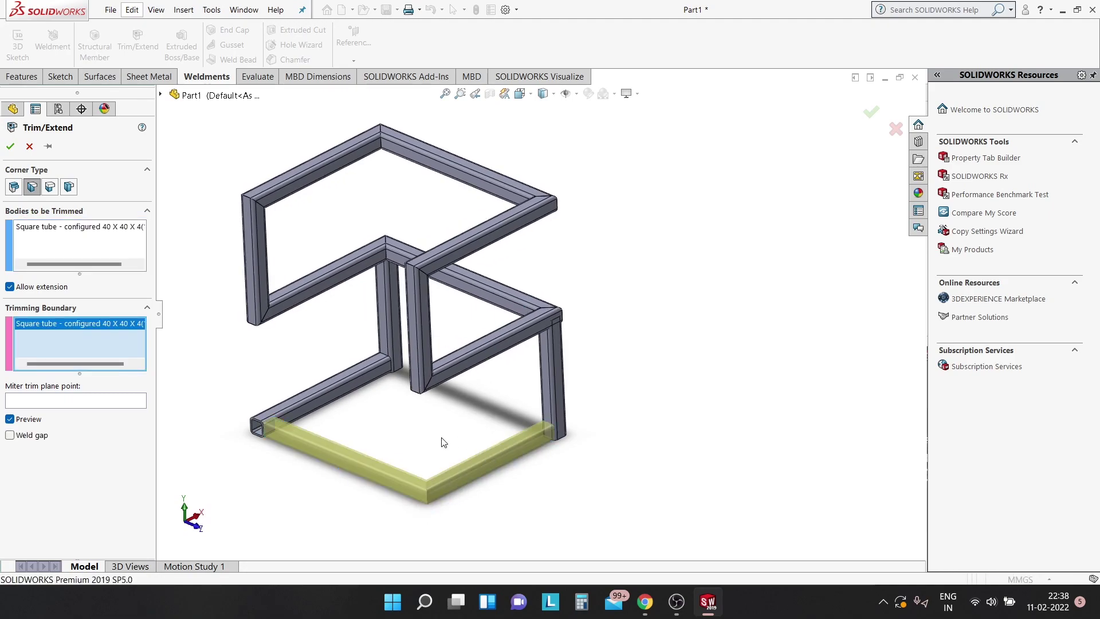
left_click(11, 146)
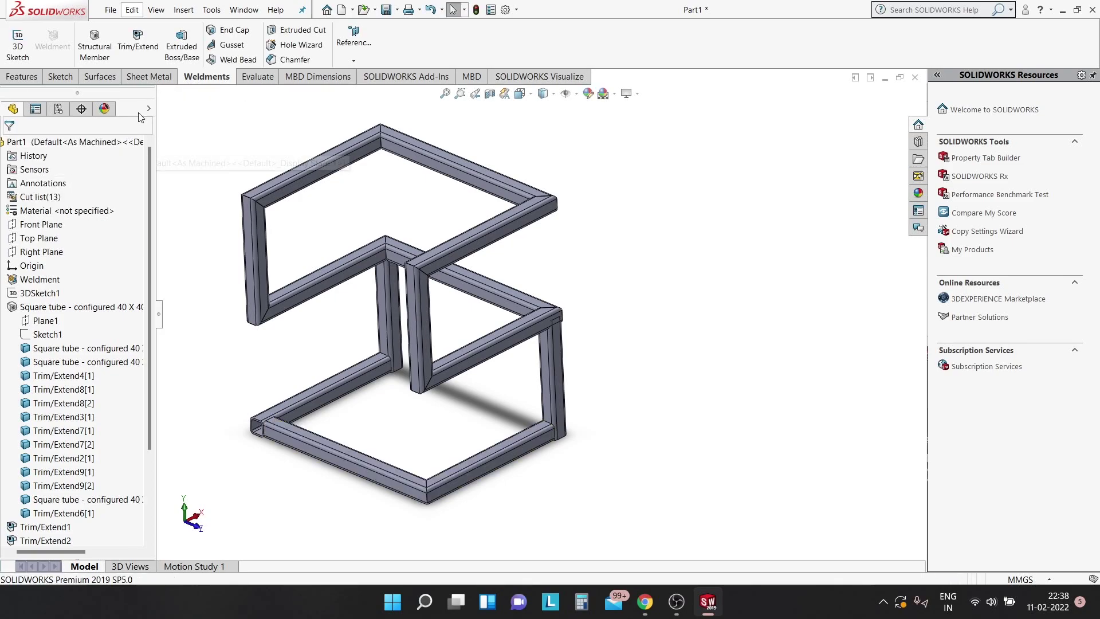
Trim the front bottom tubes against the left bottom tube and right vertical tube
left_click(138, 45)
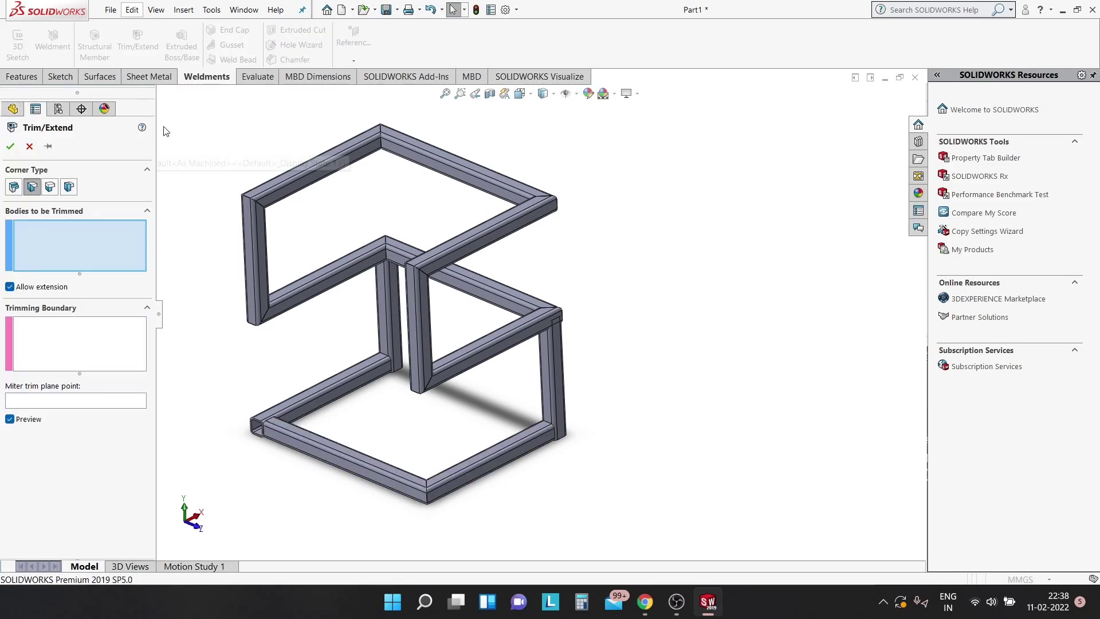
left_click(284, 436)
left_click(290, 412)
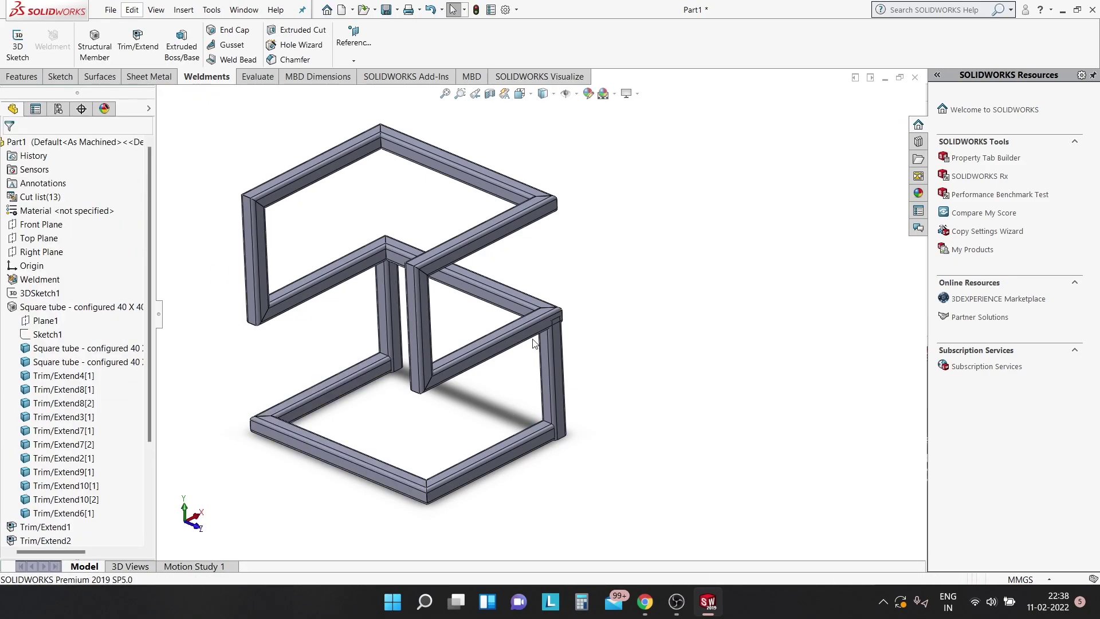
middle_click_drag(533, 342, 528, 335)
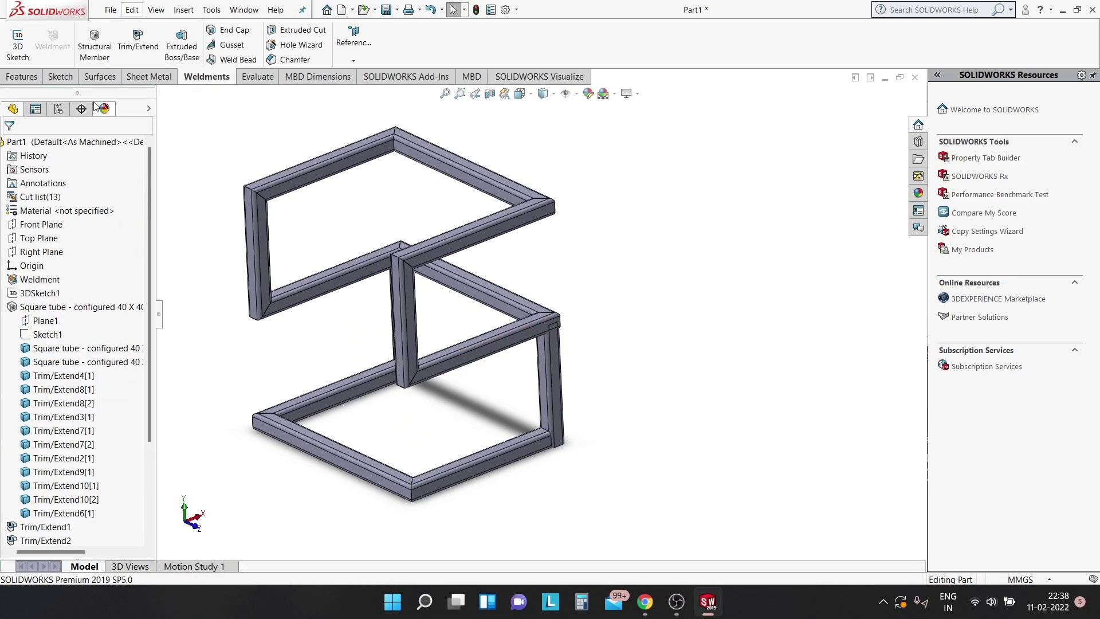
left_click(137, 41)
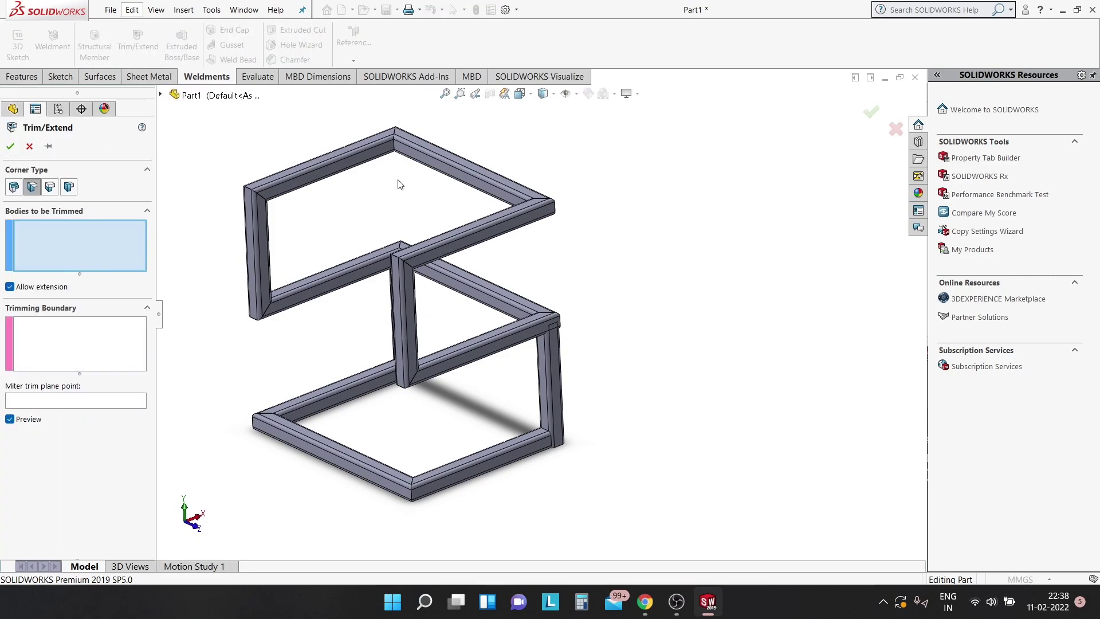
left_click(521, 461)
left_click(548, 401)
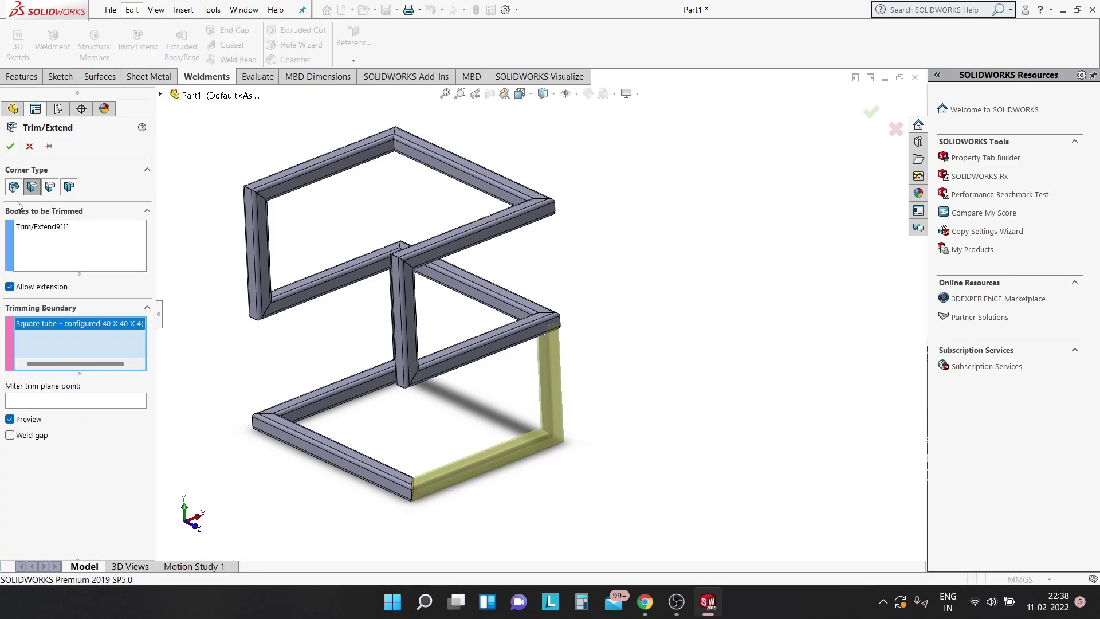
left_click(10, 147)
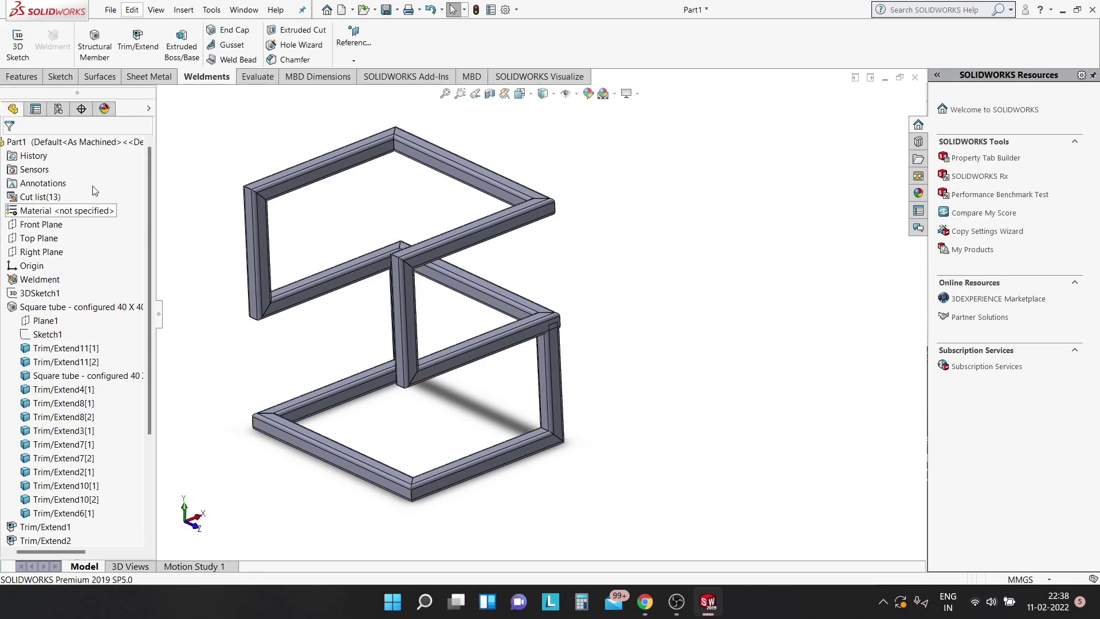
Trim the bottom-left tube against the left vertical tube
left_click(137, 41)
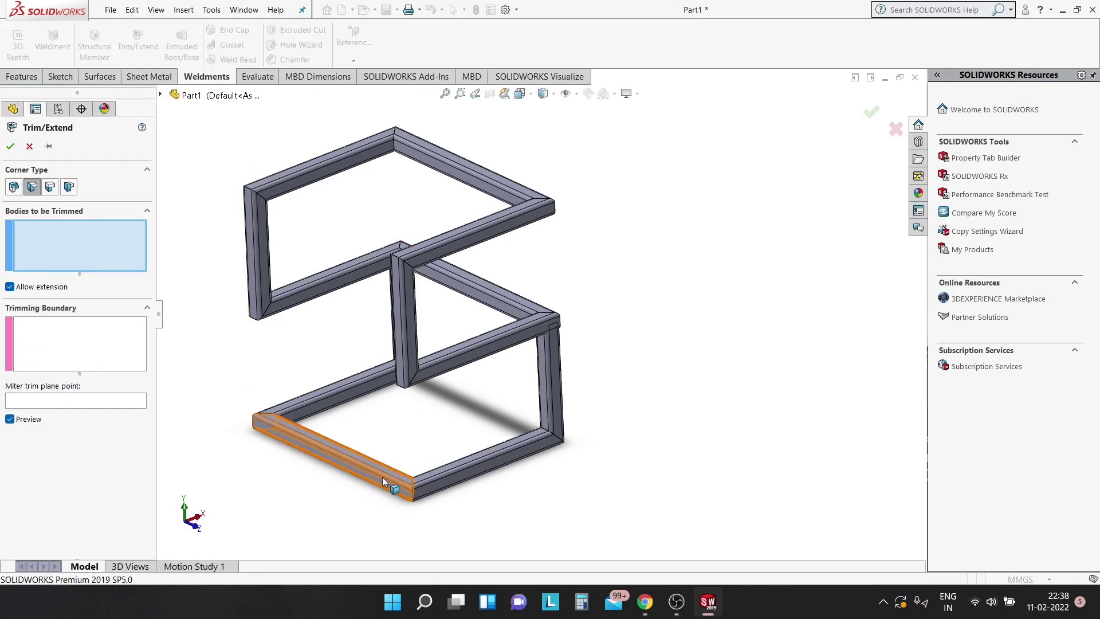
left_click(341, 379)
left_click(360, 312)
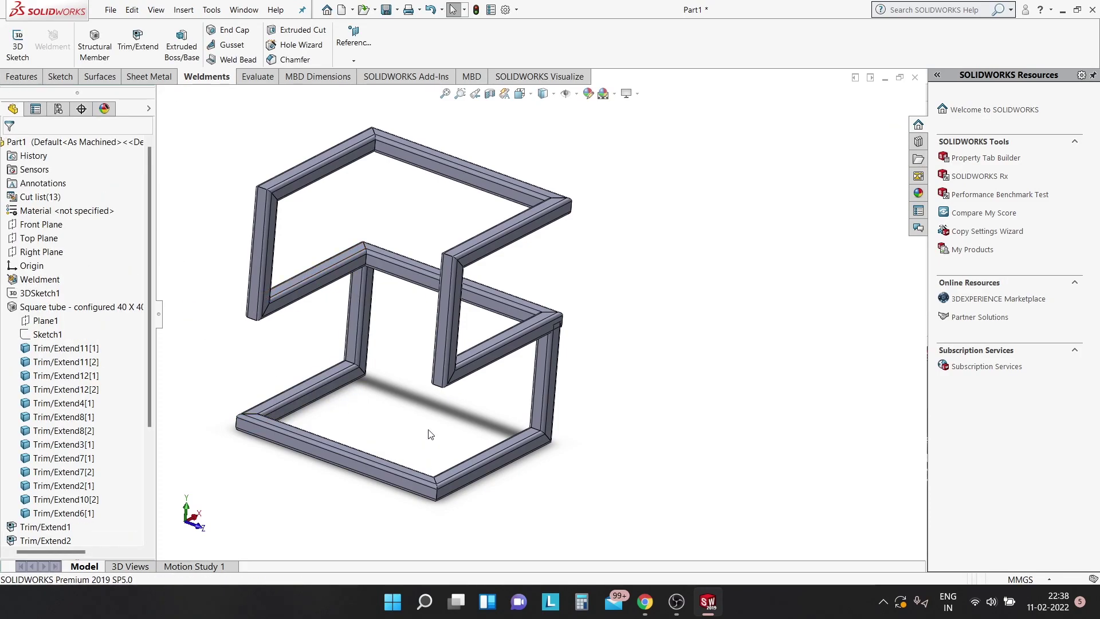
mouse_move(430, 434)
middle_mouse_down()
mouse_move(436, 281)
mouse_move(368, 376)
middle_mouse_up()
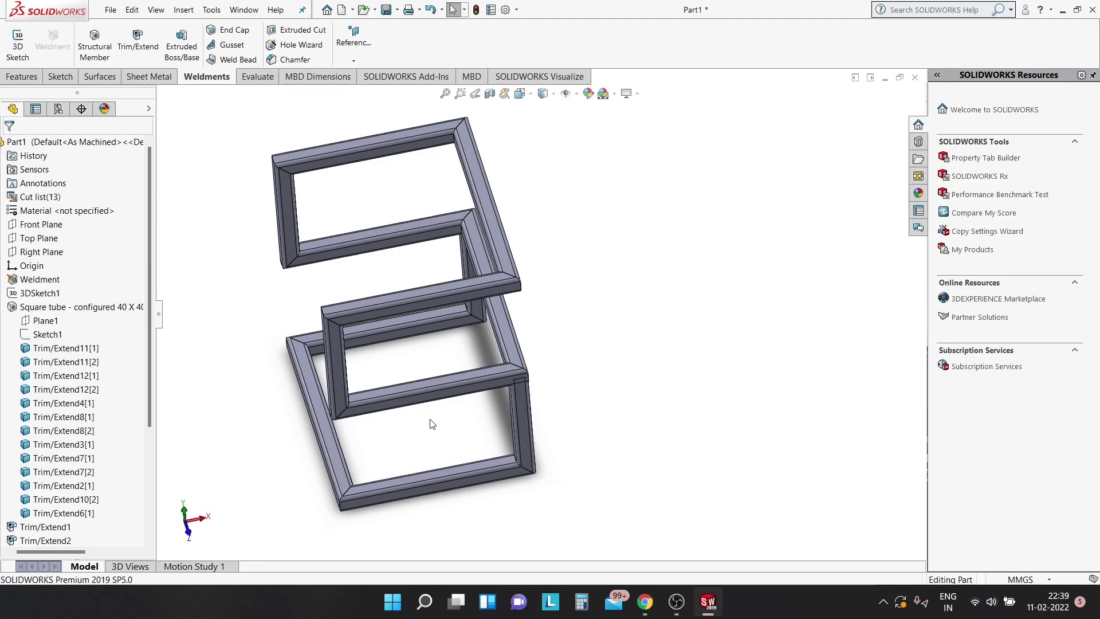
Trim the lower horizontal tube against the adjacent vertical tube, then orbit to inspect the frame
left_click(119, 49)
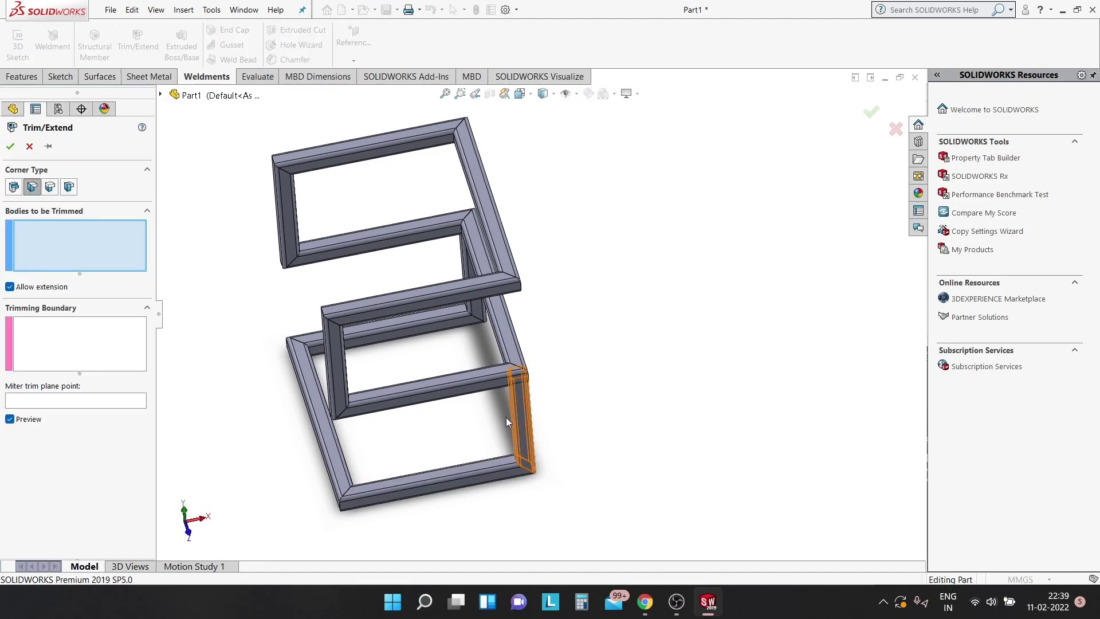
left_click(504, 383)
left_click(515, 394)
scroll(480, 379, "down", 3)
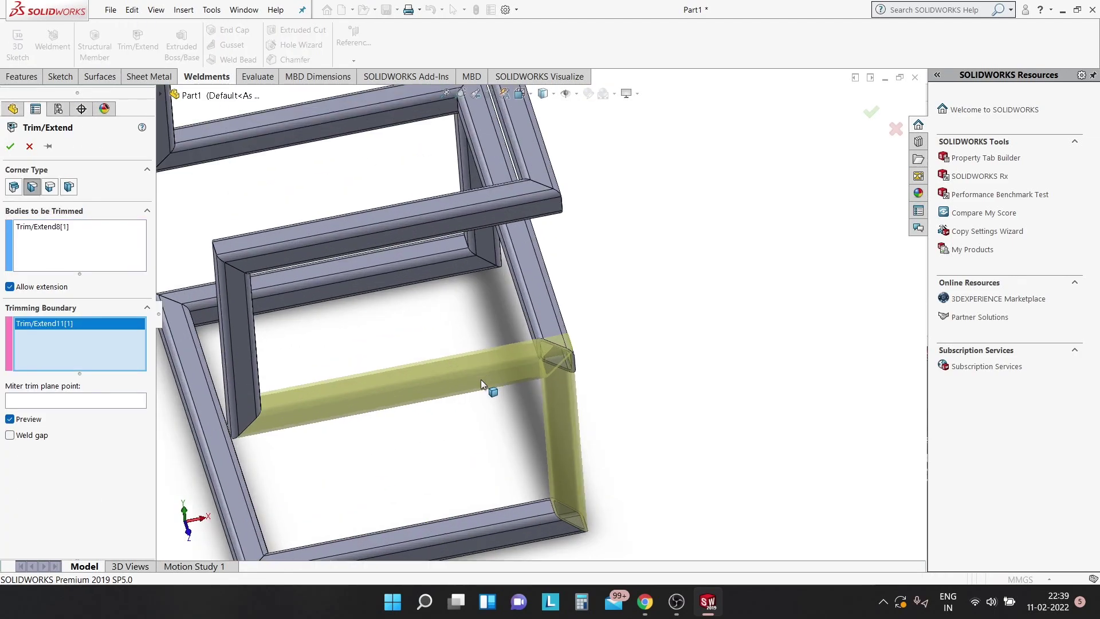
left_click(10, 146)
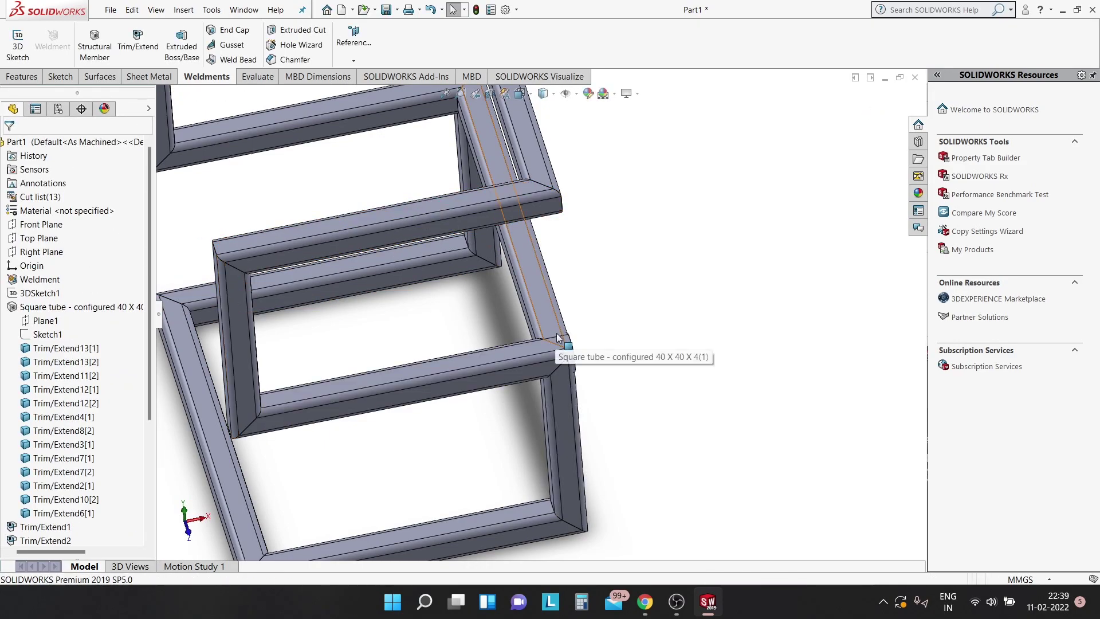
scroll(623, 336, "up", 3)
mouse_move(610, 334)
middle_mouse_down()
mouse_move(560, 261)
mouse_move(562, 243)
mouse_move(560, 276)
middle_mouse_up()
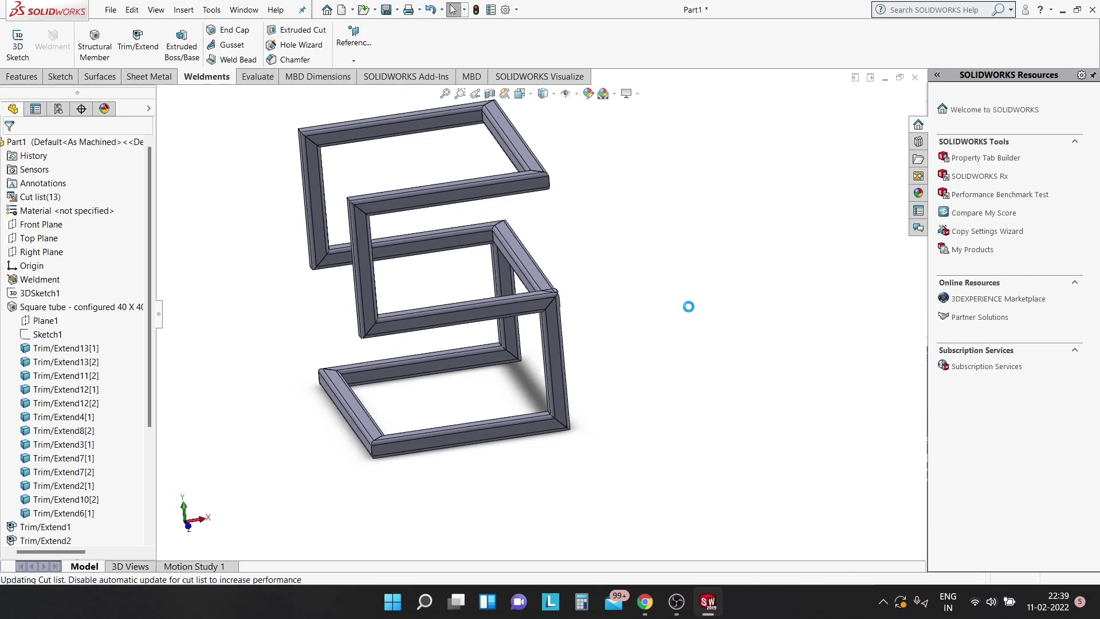
scroll(689, 309, "down", 3)
scroll(559, 344, "up", 5)
mouse_move(565, 351)
middle_mouse_down()
mouse_move(565, 208)
mouse_move(629, 211)
mouse_move(596, 236)
mouse_move(544, 174)
mouse_move(582, 184)
mouse_move(502, 285)
middle_mouse_up()
scroll(400, 198, "down", 2)
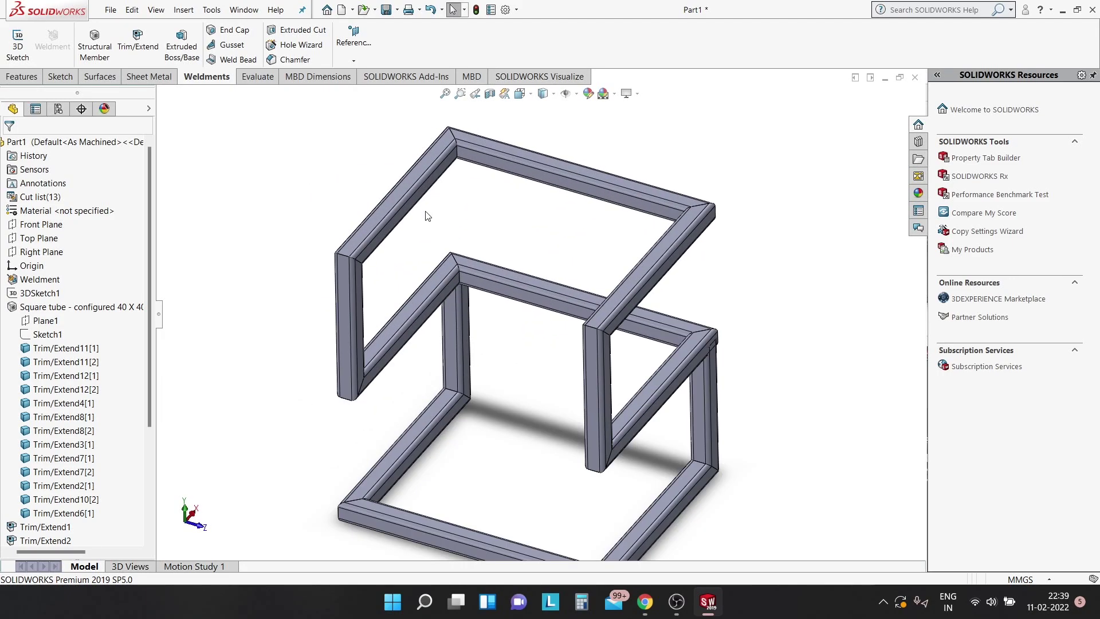
Box-select all frame members and apply the Metal > polished steel appearance
left_click(381, 211)
left_click(576, 281)
scroll(577, 282, "up", 3)
left_click_drag(350, 160, 645, 487)
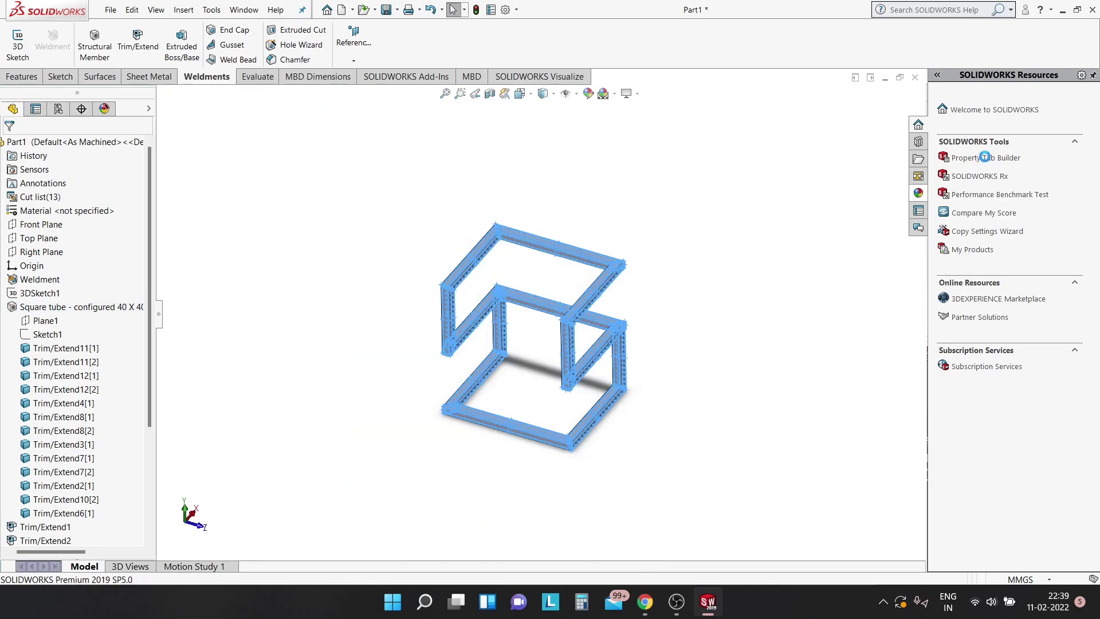
left_click(952, 113)
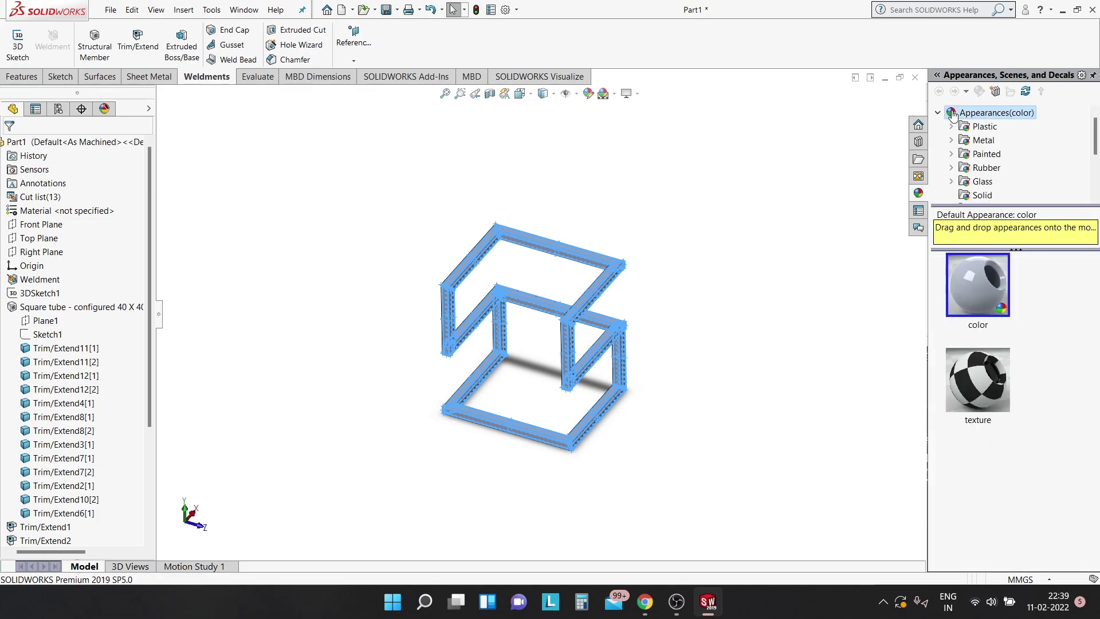
left_click(982, 140)
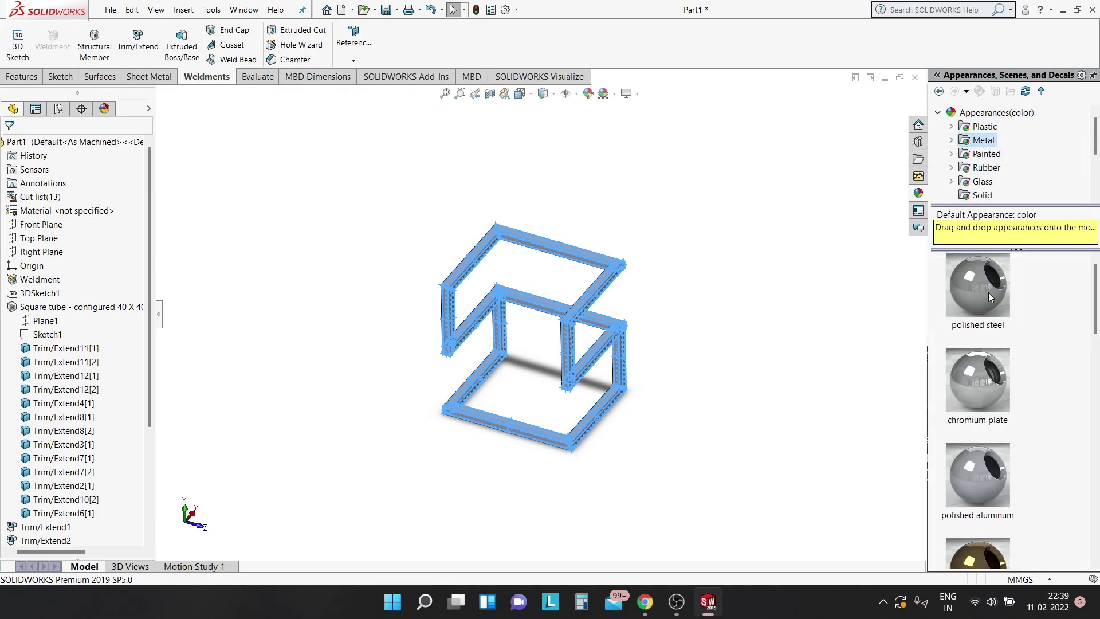
left_click(988, 289)
left_click(790, 315)
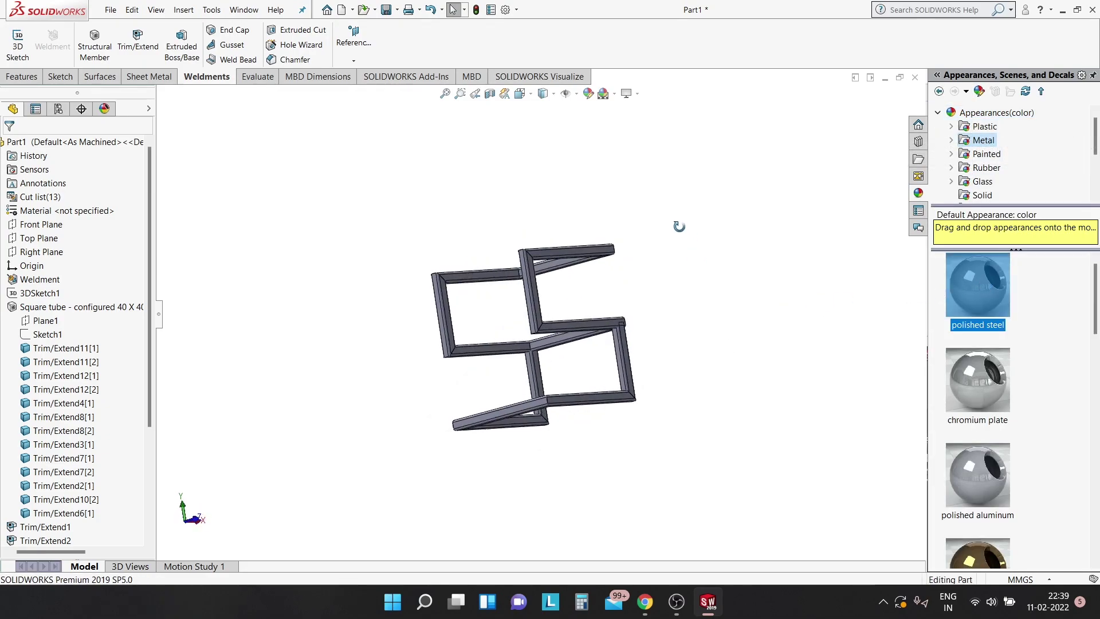
middle_click_drag(738, 348, 668, 377)
scroll(497, 294, "down", 2)
scroll(497, 295, "down", 2)
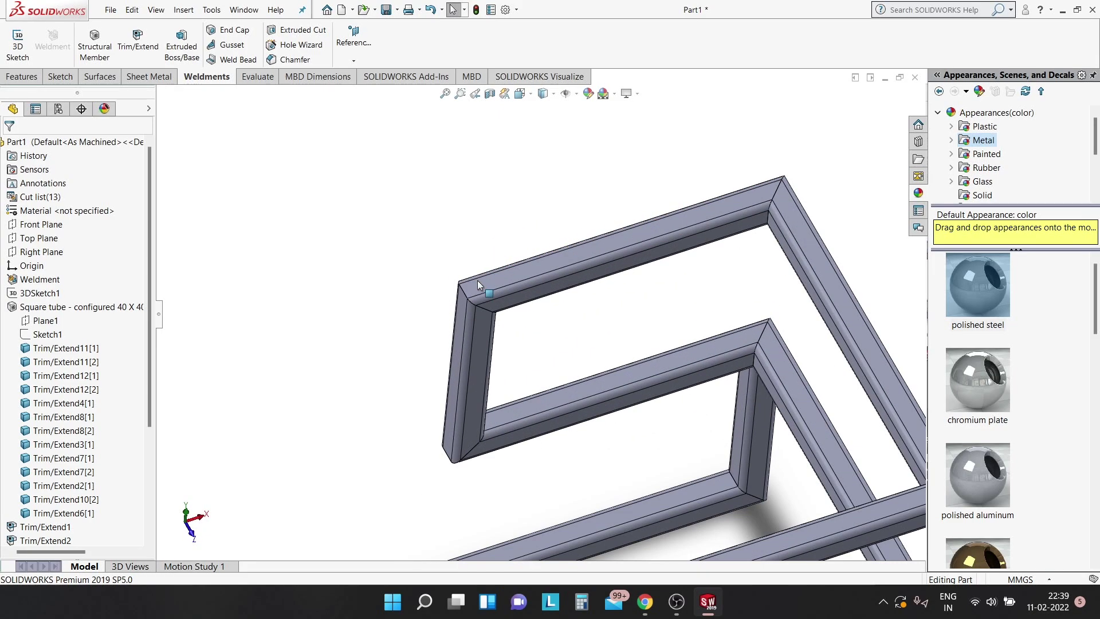
scroll(497, 295, "down", 3)
Select the upper tube's top face and view it normal-to for sketching
left_click(511, 281)
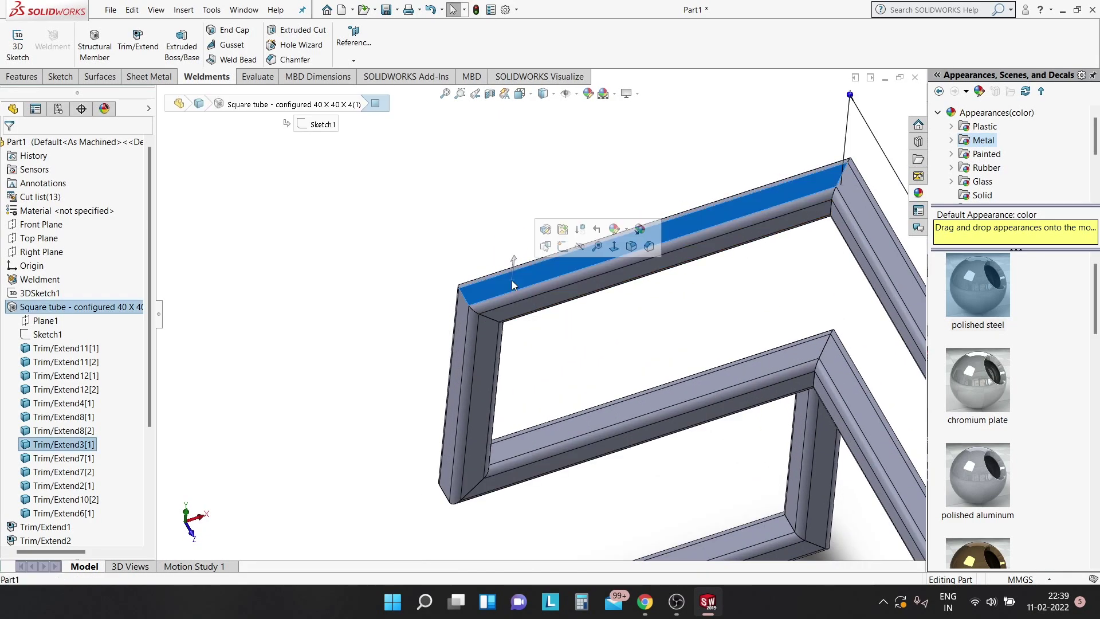
left_click(615, 248)
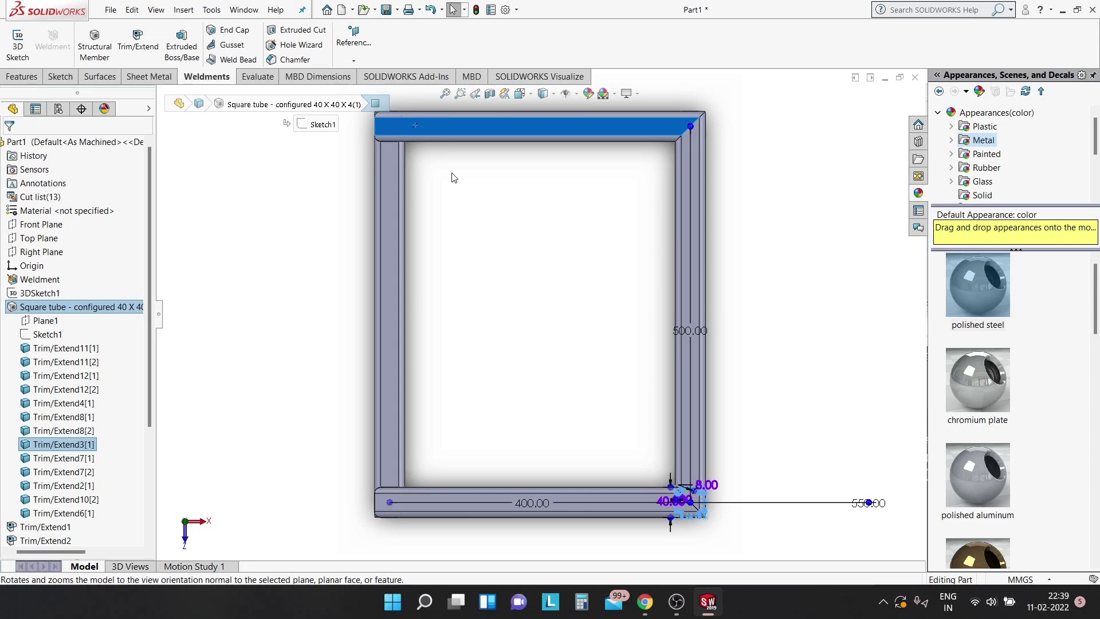
left_click(41, 77)
Draw a corner rectangle from the frame's top-left to bottom-right outer corner
left_click(106, 47)
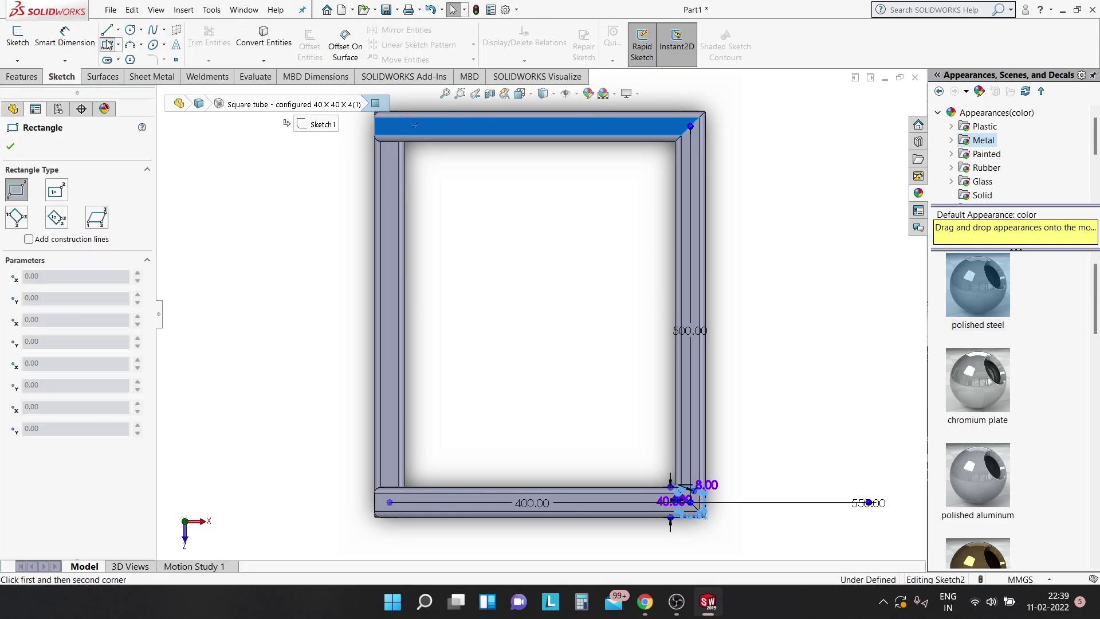
scroll(433, 172, "down", 3)
scroll(442, 194, "down", 2)
scroll(372, 150, "down", 3)
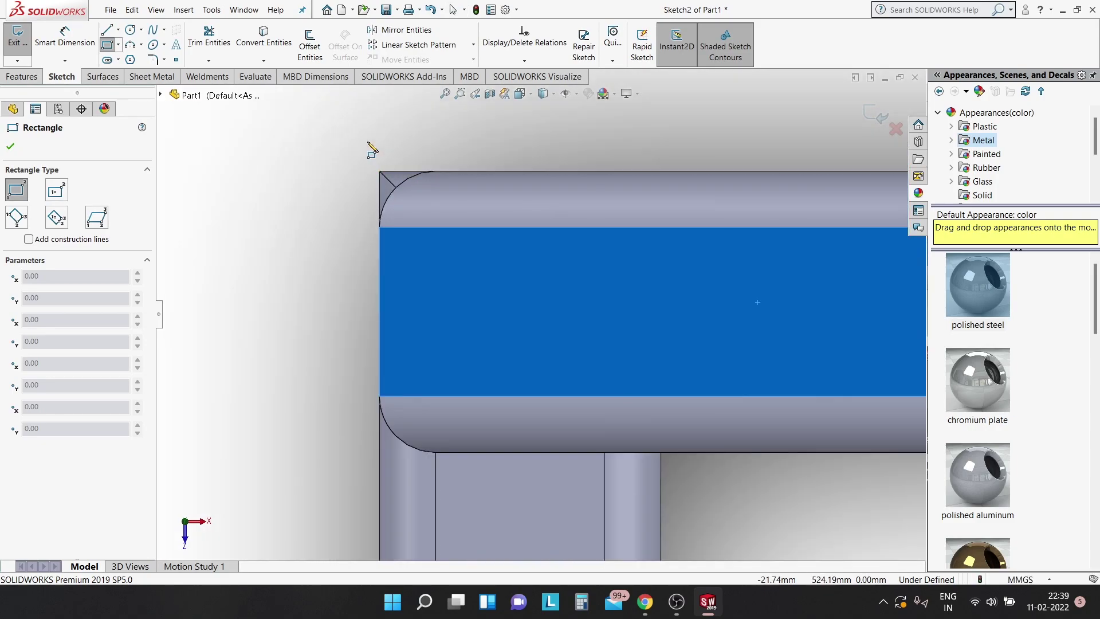
left_click(378, 170)
scroll(398, 154, "up", 3)
scroll(399, 154, "up", 2)
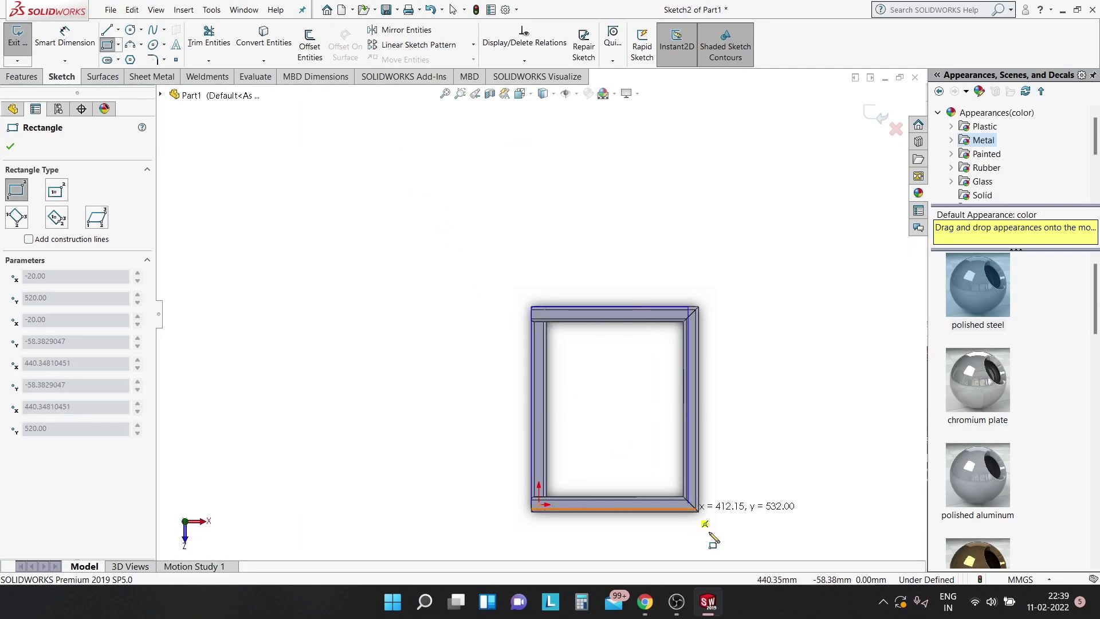
scroll(688, 513, "down", 2)
scroll(670, 466, "down", 2)
scroll(685, 466, "down", 2)
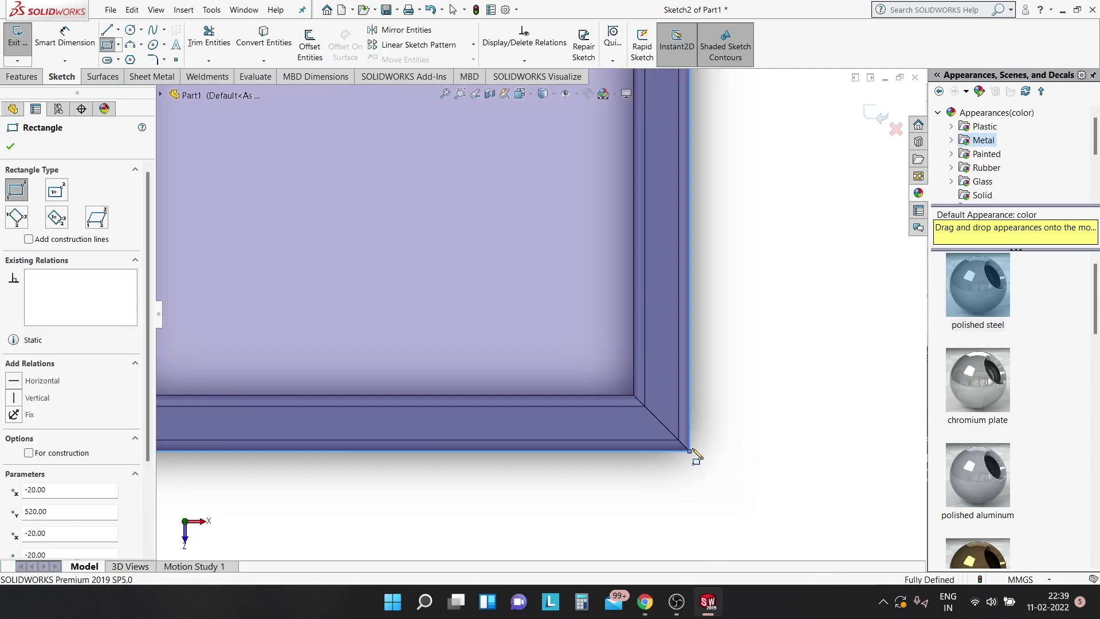
left_click(690, 451)
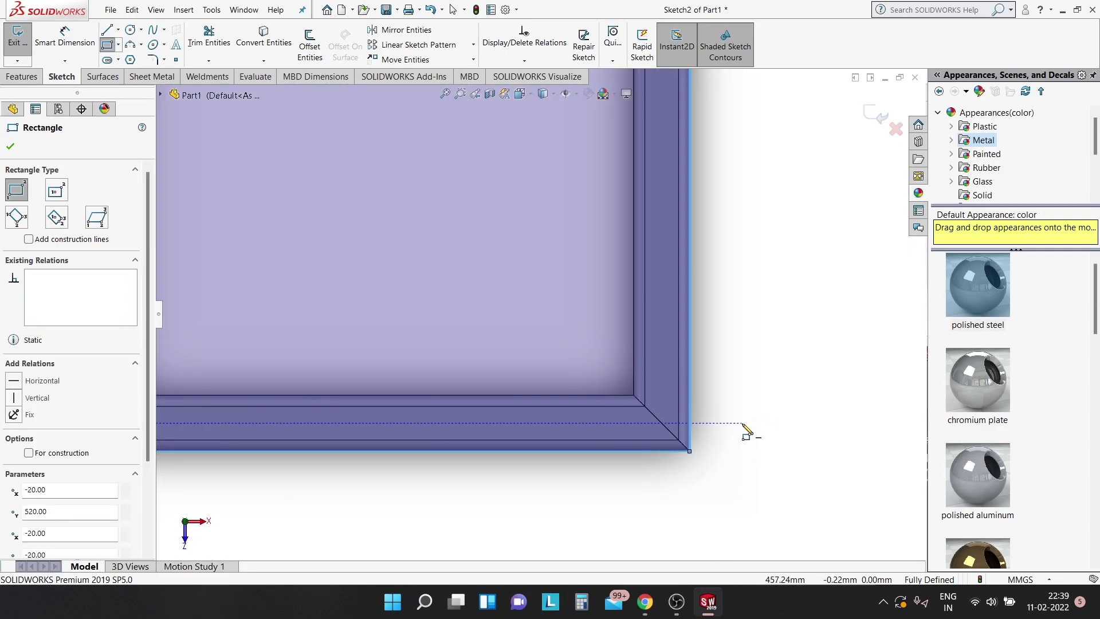
scroll(746, 431, "up", 3)
scroll(540, 327, "up", 3)
mouse_move(454, 216)
middle_mouse_down()
mouse_move(588, 85)
mouse_move(518, 255)
middle_mouse_up()
right_click(518, 255)
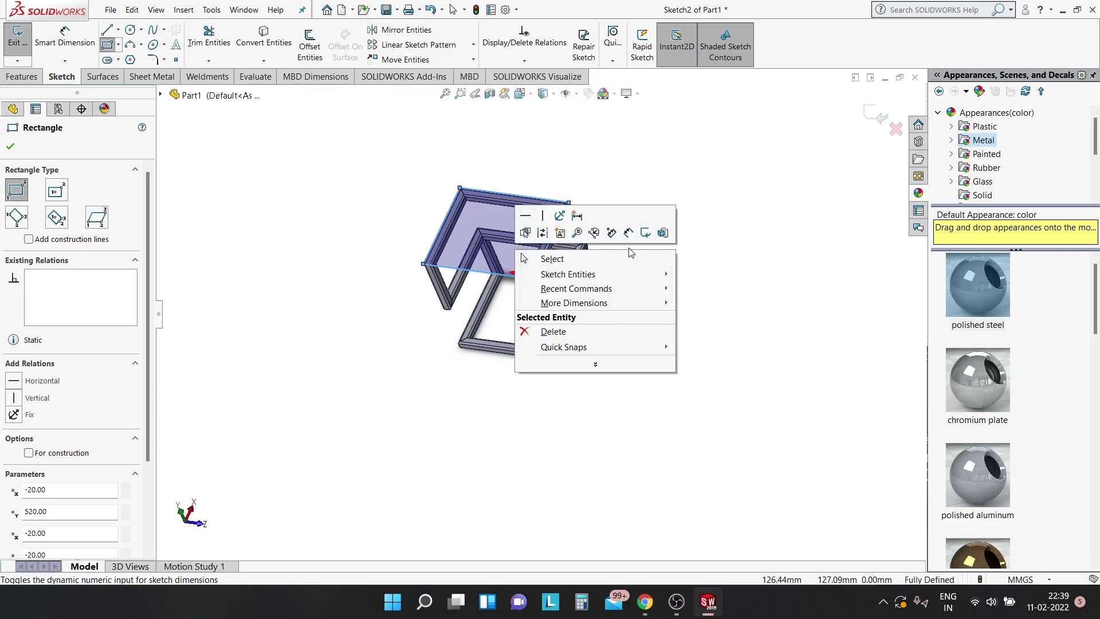
Extrude Sketch2 as a 5 mm Blind boss to form the top plate
left_click(662, 232)
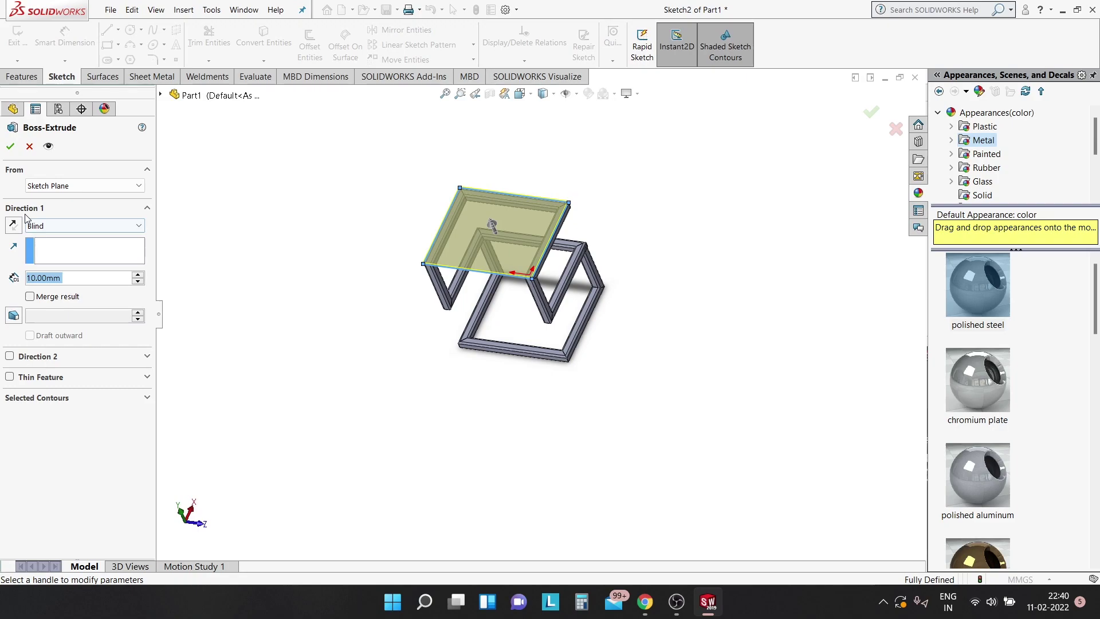
type("5")
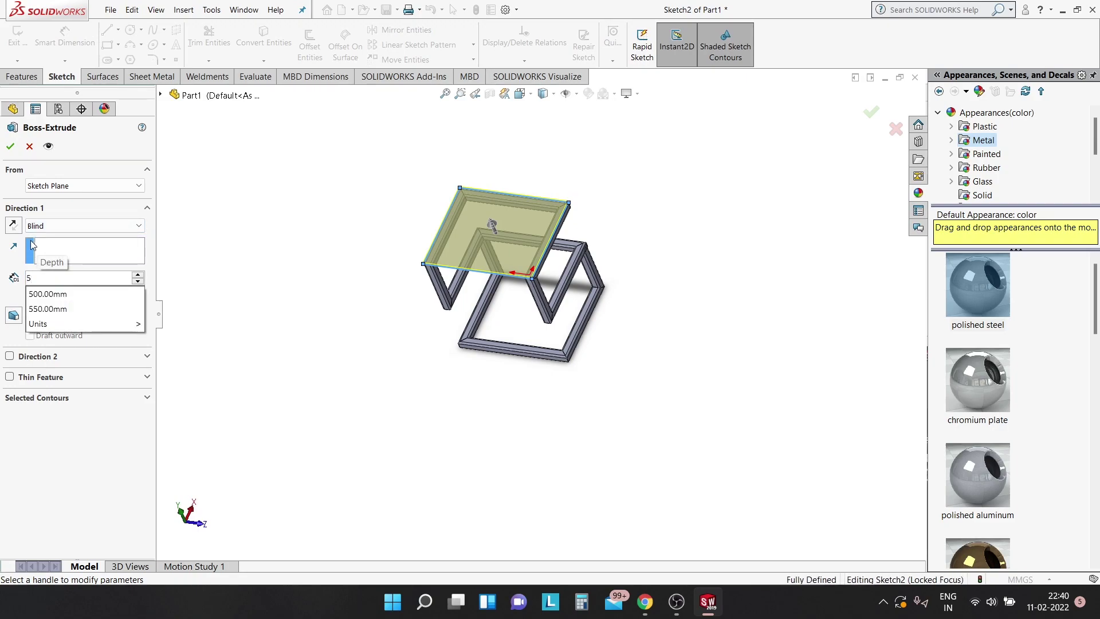
key("Return")
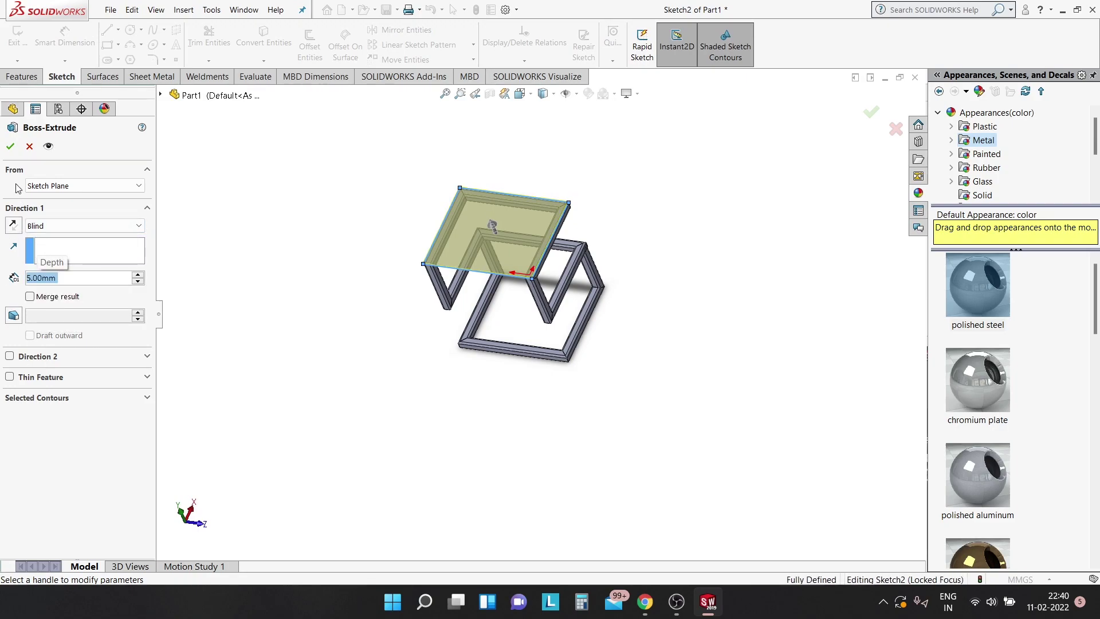
left_click(11, 148)
mouse_move(300, 306)
middle_mouse_down()
mouse_move(511, 164)
mouse_move(434, 126)
mouse_move(373, 235)
mouse_move(437, 169)
mouse_move(490, 238)
middle_mouse_up()
left_click(490, 238)
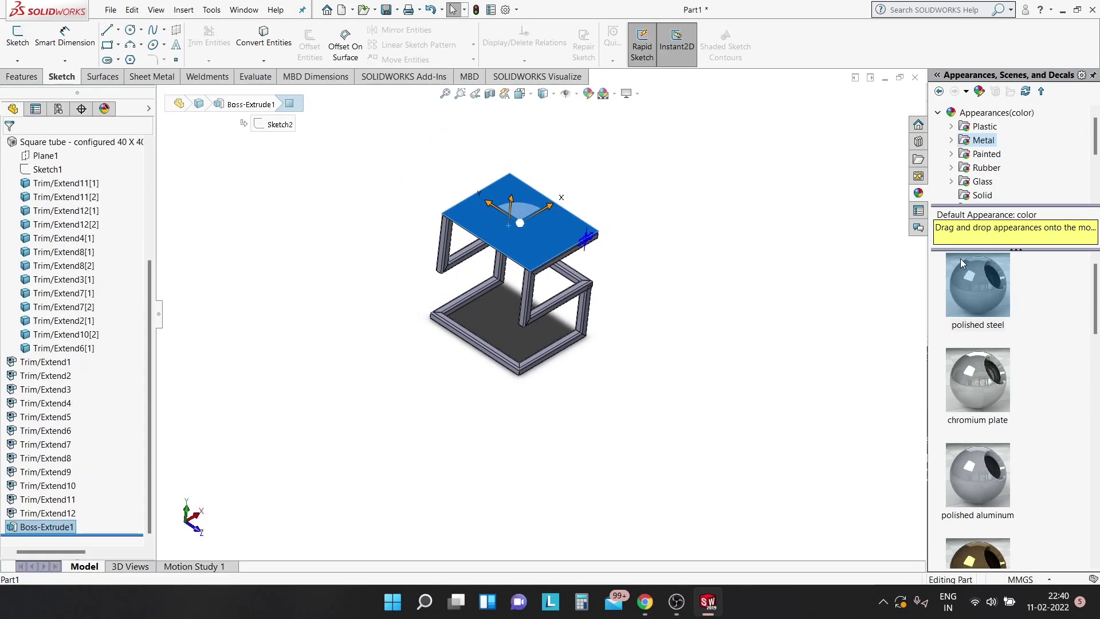
Apply the Glass > clear glass appearance to the top plate and orbit to view it
left_click(968, 182)
left_click(991, 280)
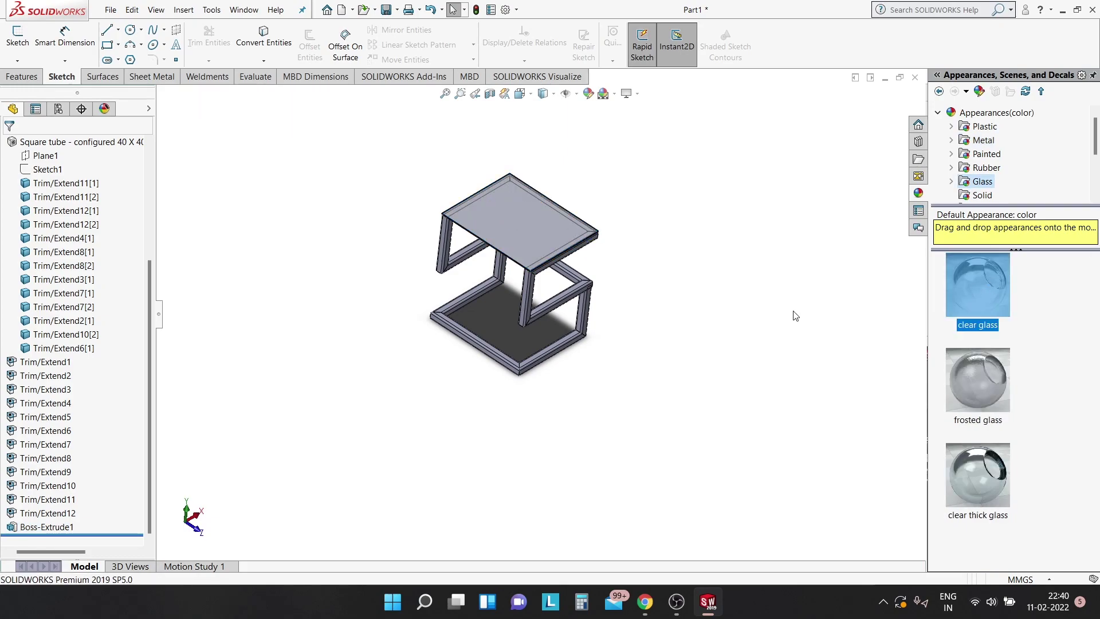
left_click(772, 293)
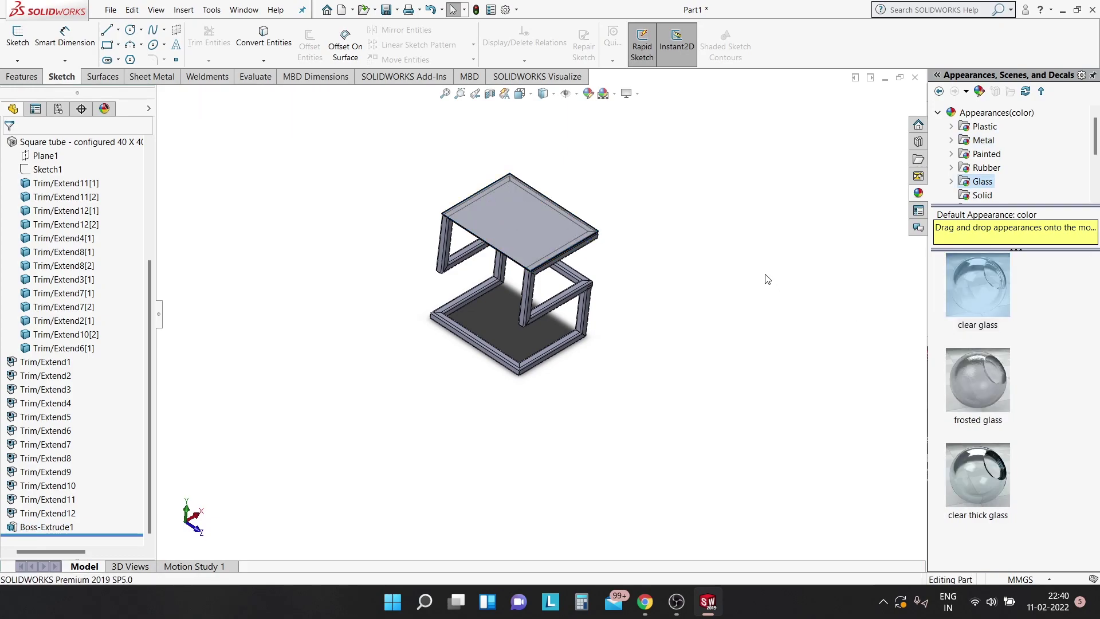
mouse_move(730, 256)
middle_mouse_down()
mouse_move(726, 236)
mouse_move(754, 238)
mouse_move(517, 303)
middle_mouse_up()
scroll(504, 170, "down", 3)
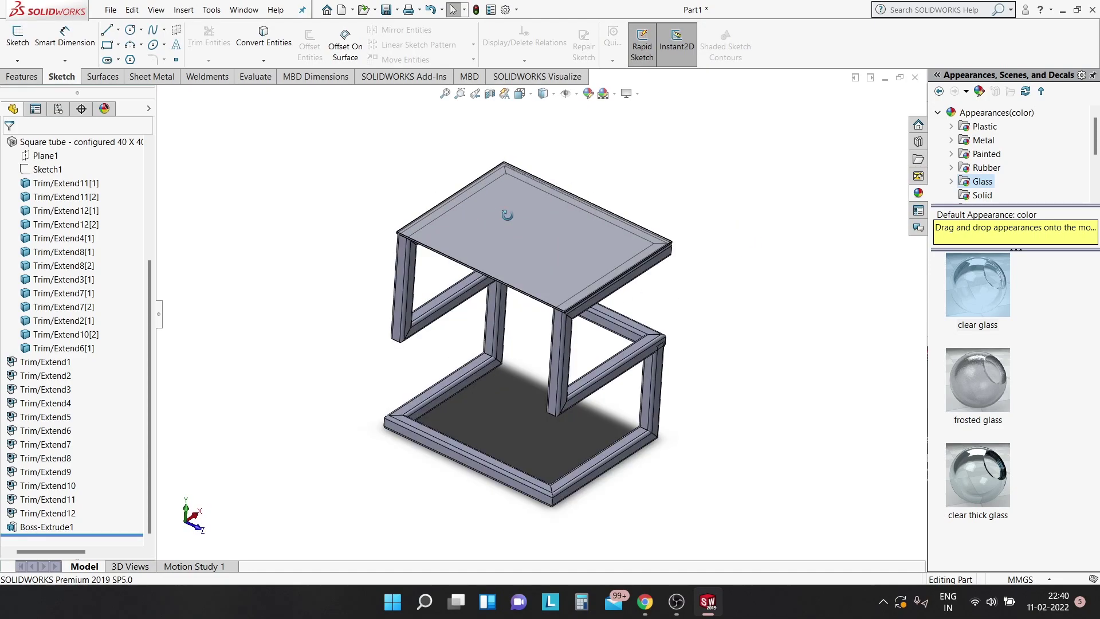
middle_click_drag(504, 169, 507, 202)
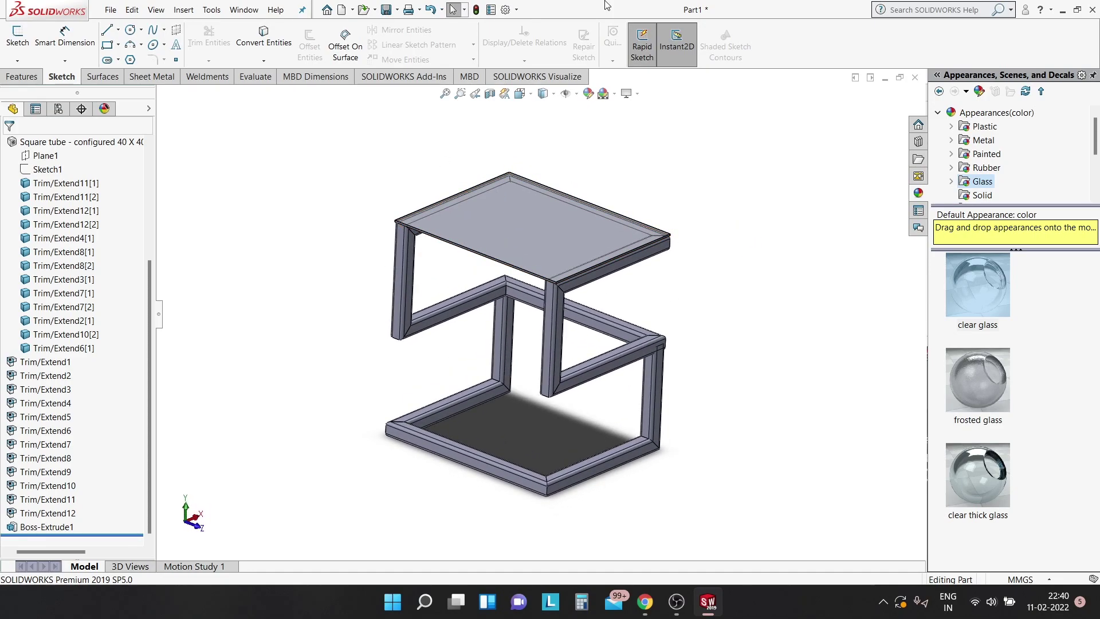
Section the table on the Top Plane at 362 mm, then tilt the view down onto the top tubes
left_click(490, 94)
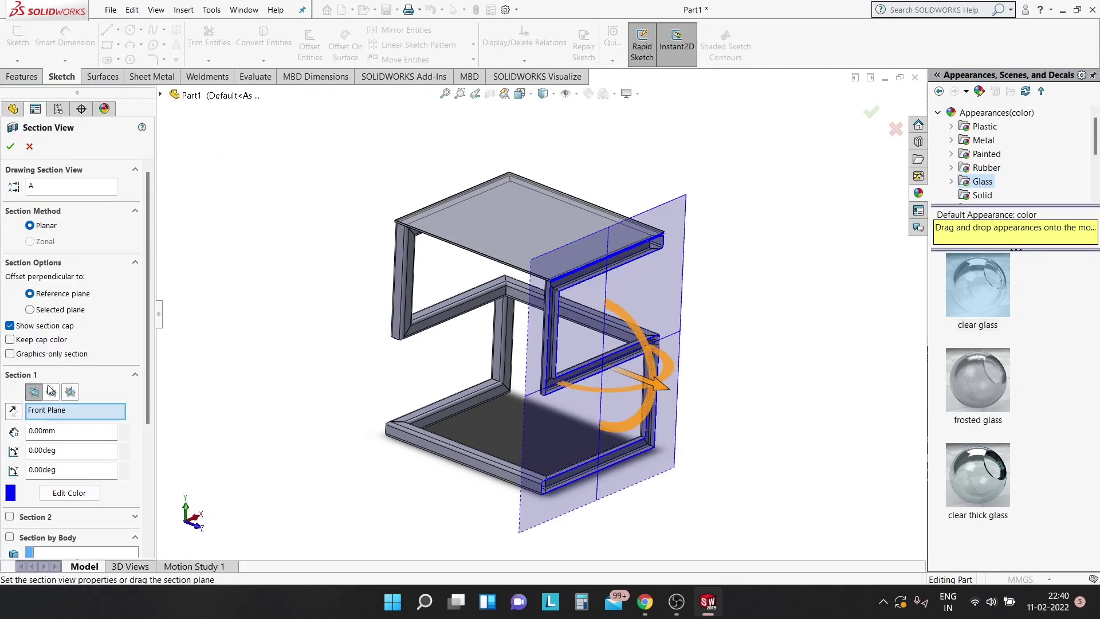
left_click(51, 391)
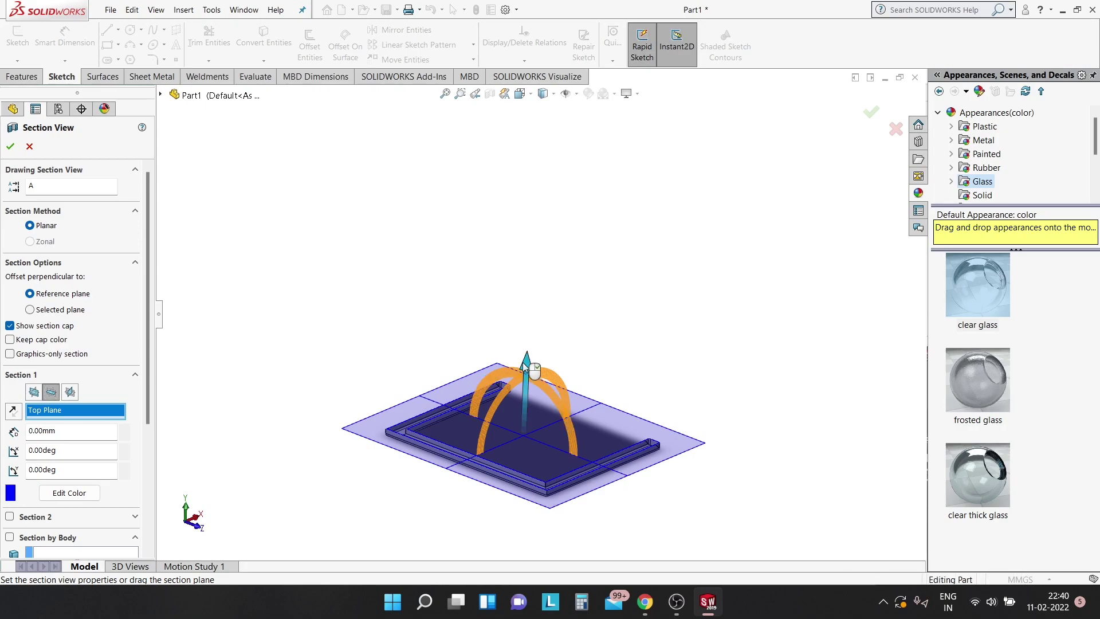
left_click_drag(525, 366, 533, 230)
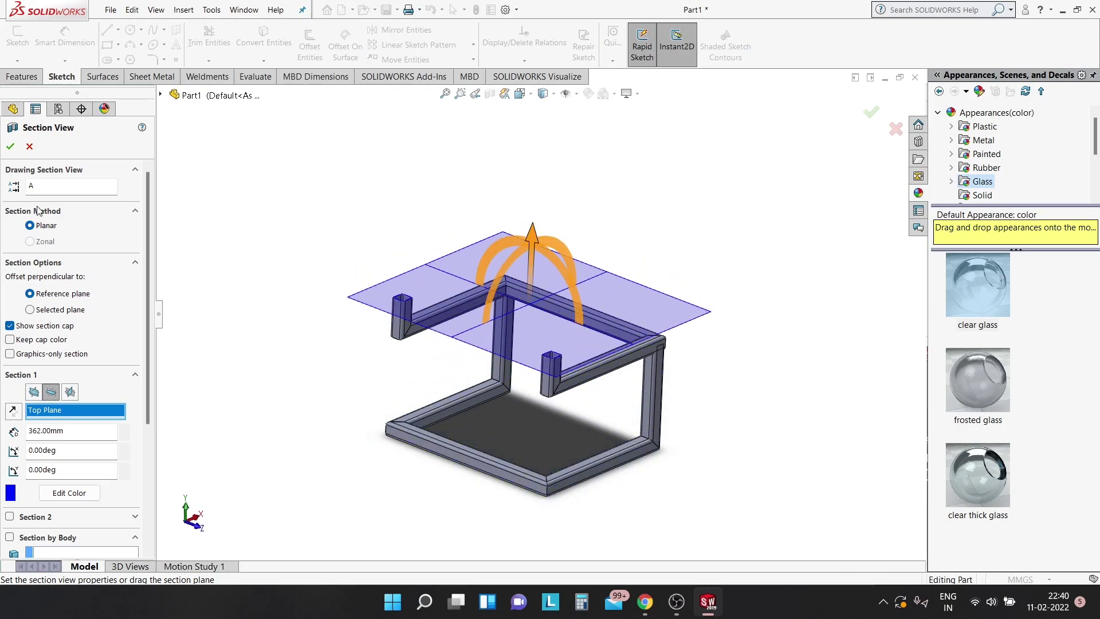
left_click(10, 146)
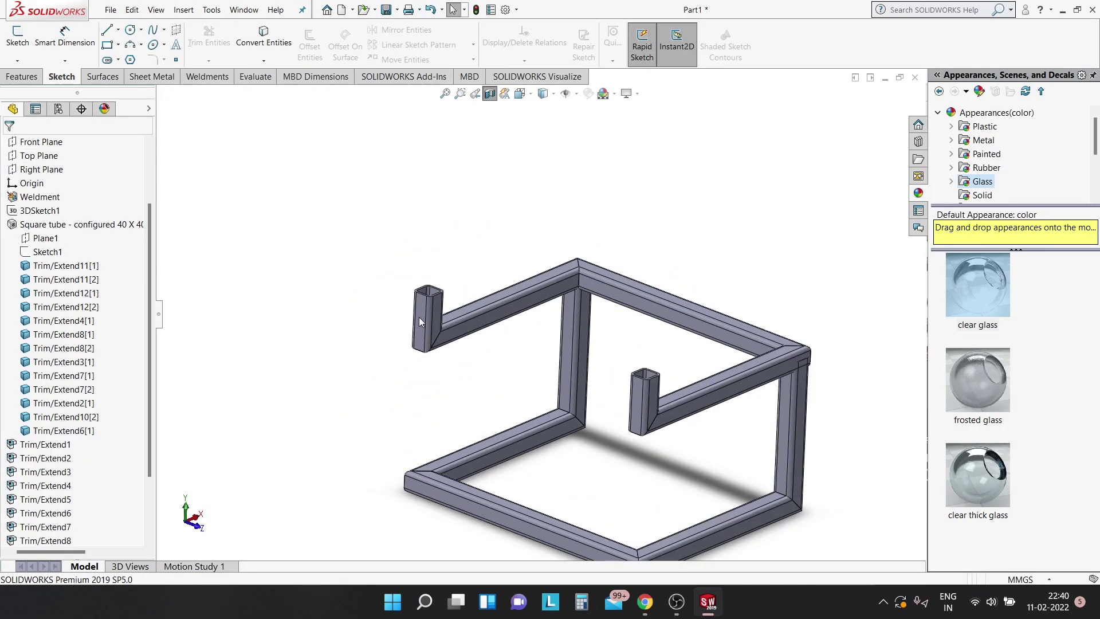
scroll(593, 279, "down", 5)
middle_click_drag(583, 273, 575, 288)
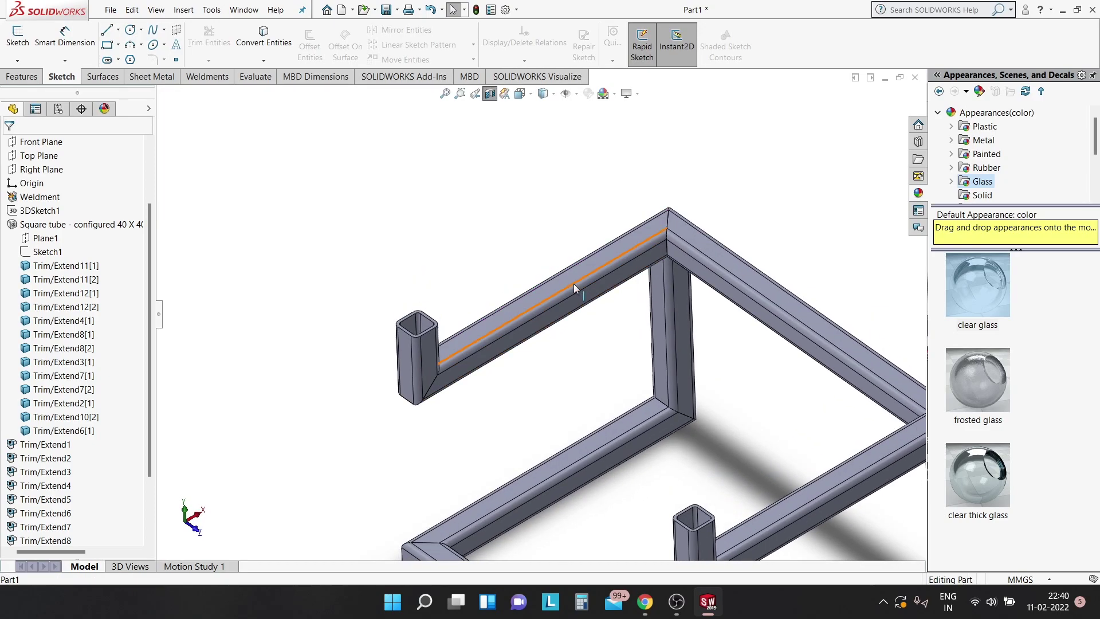
On the frame's top face, viewed normal to it, draw a corner rectangle spanning the whole frame
left_click(571, 280)
left_click(676, 242)
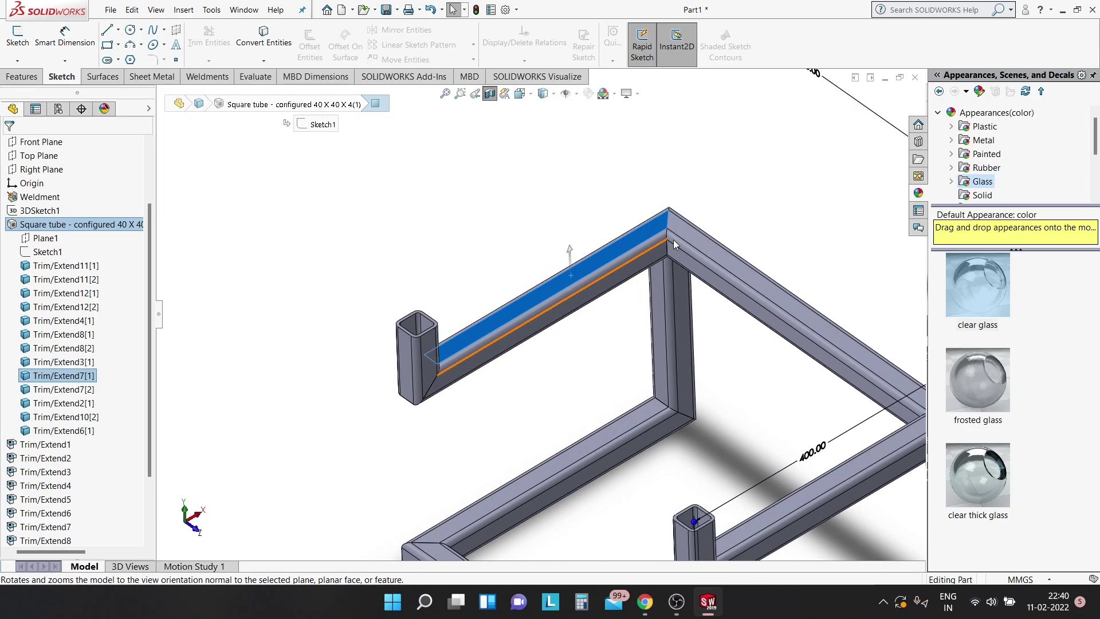
left_click(106, 44)
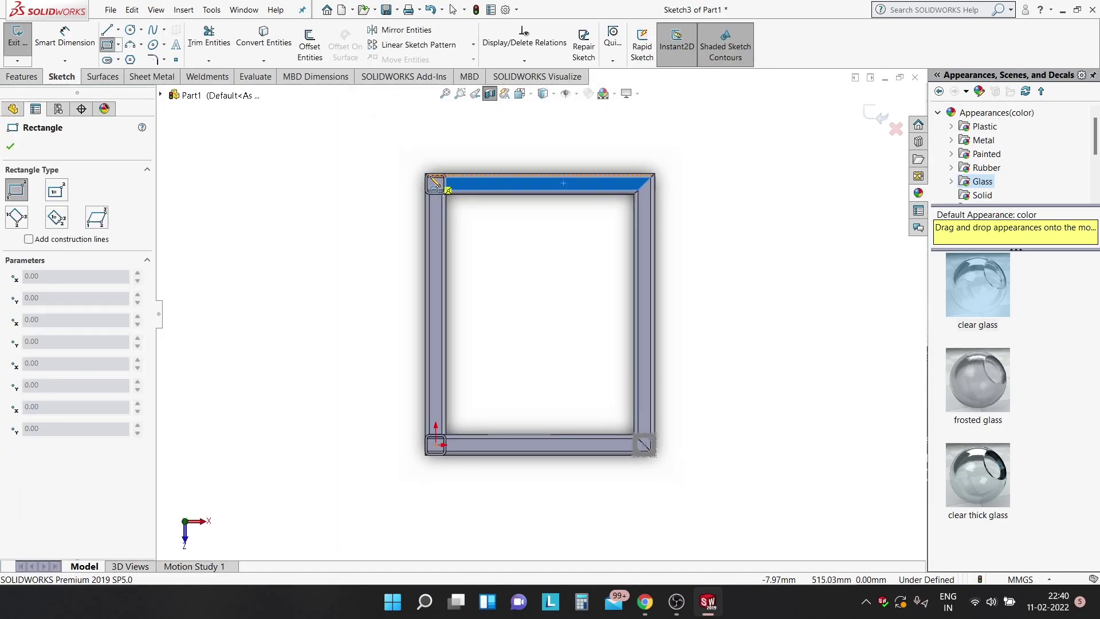
scroll(436, 182, "down", 2)
scroll(452, 189, "down", 3)
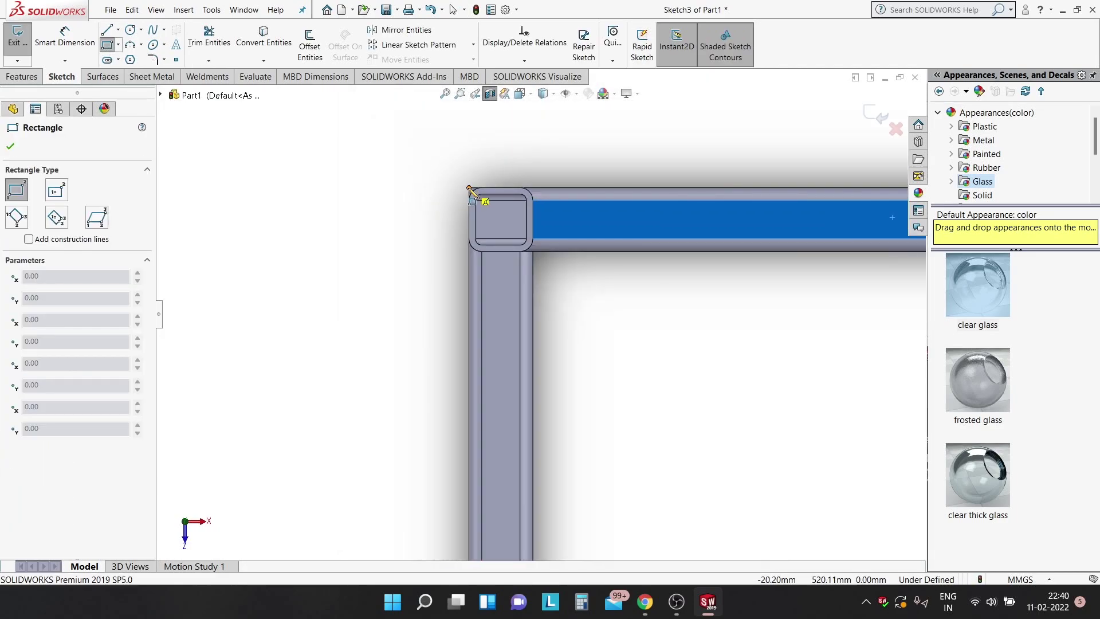
left_click(470, 189)
scroll(515, 240, "up", 3)
scroll(547, 375, "up", 2)
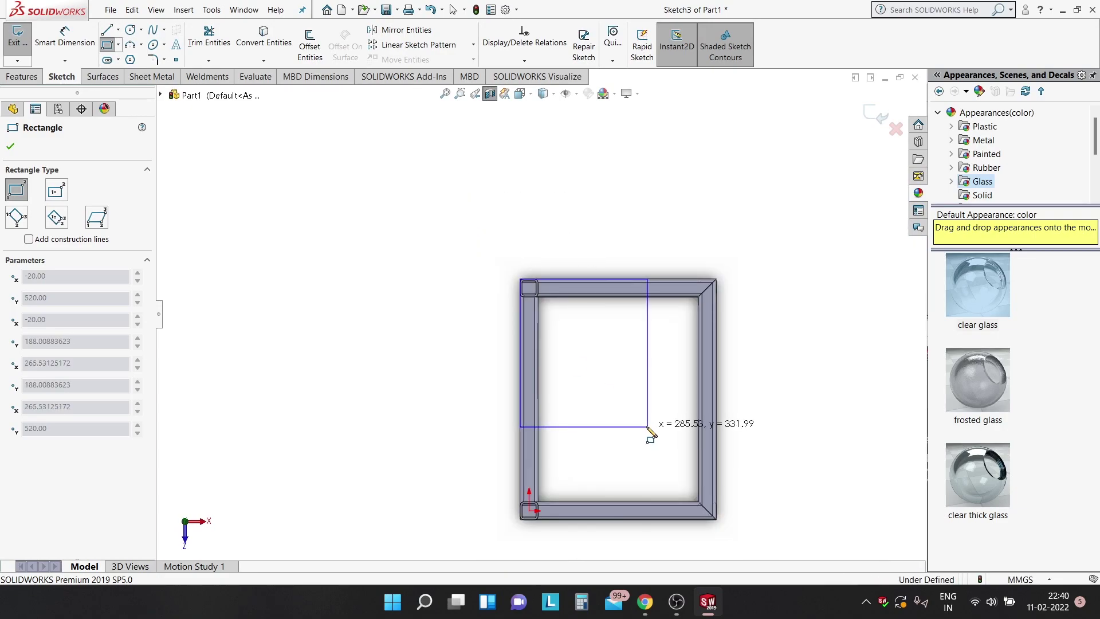
scroll(716, 519, "down", 3)
scroll(702, 539, "down", 3)
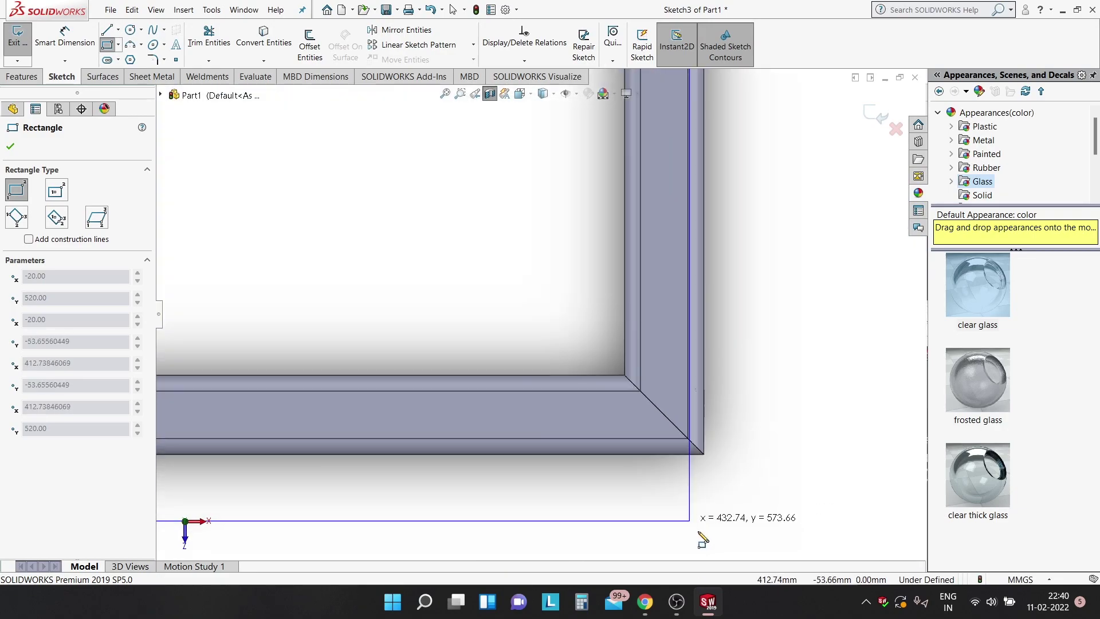
left_click(704, 454)
scroll(710, 458, "up", 1)
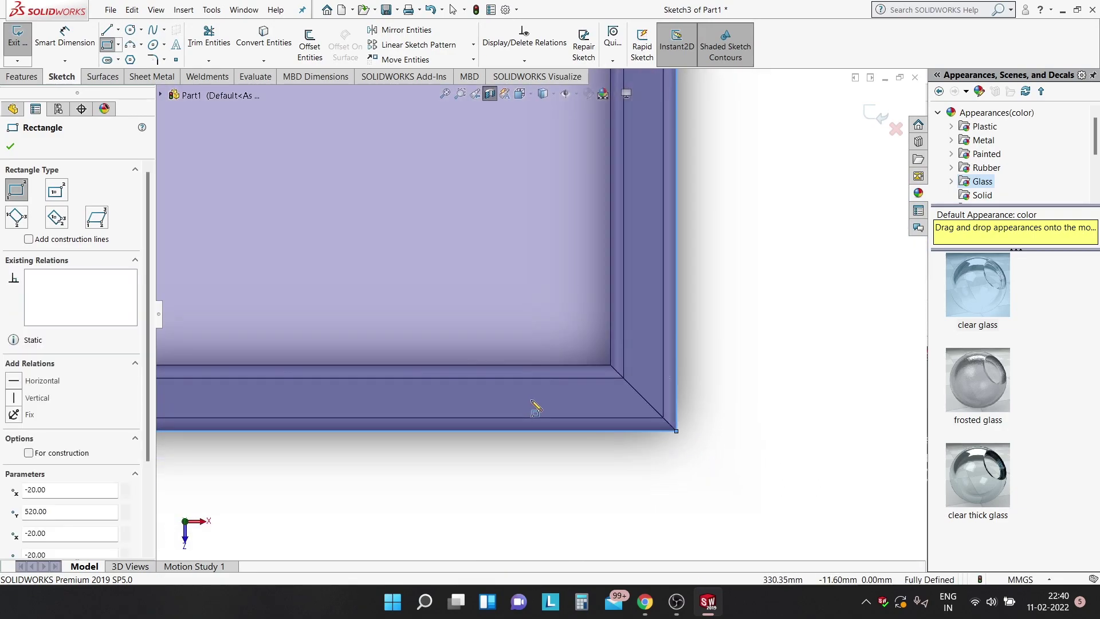
scroll(498, 277, "up", 2)
scroll(483, 275, "up", 3)
scroll(490, 278, "down", 2)
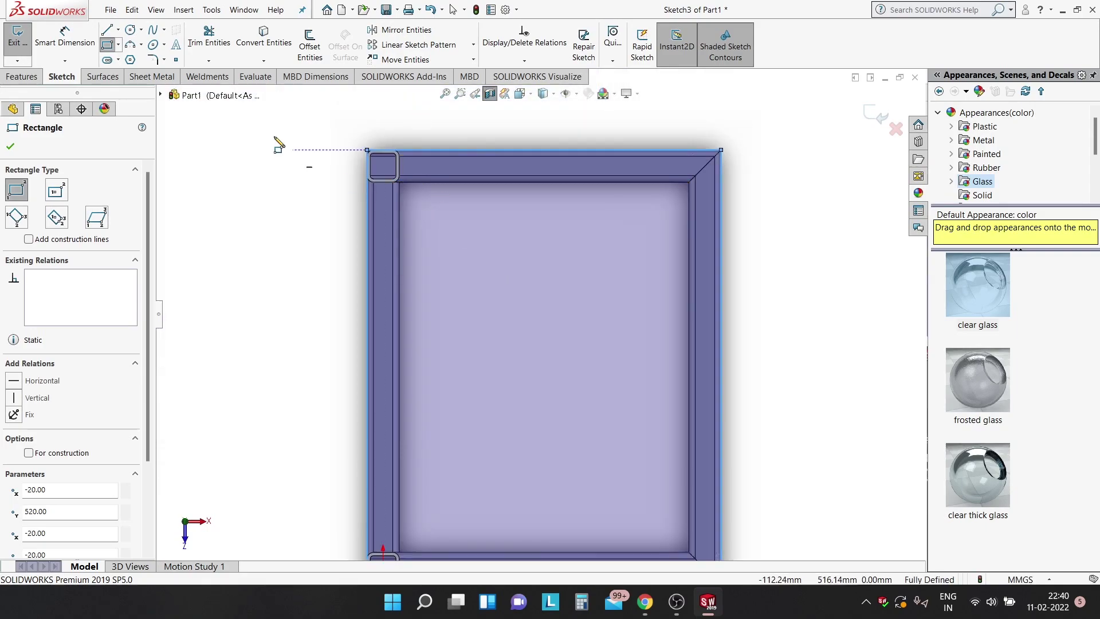
Draw squares over the top-left and bottom-left corner tubes, snapped to the tube corners
left_click(367, 151)
scroll(401, 185, "down", 1)
scroll(404, 193, "down", 1)
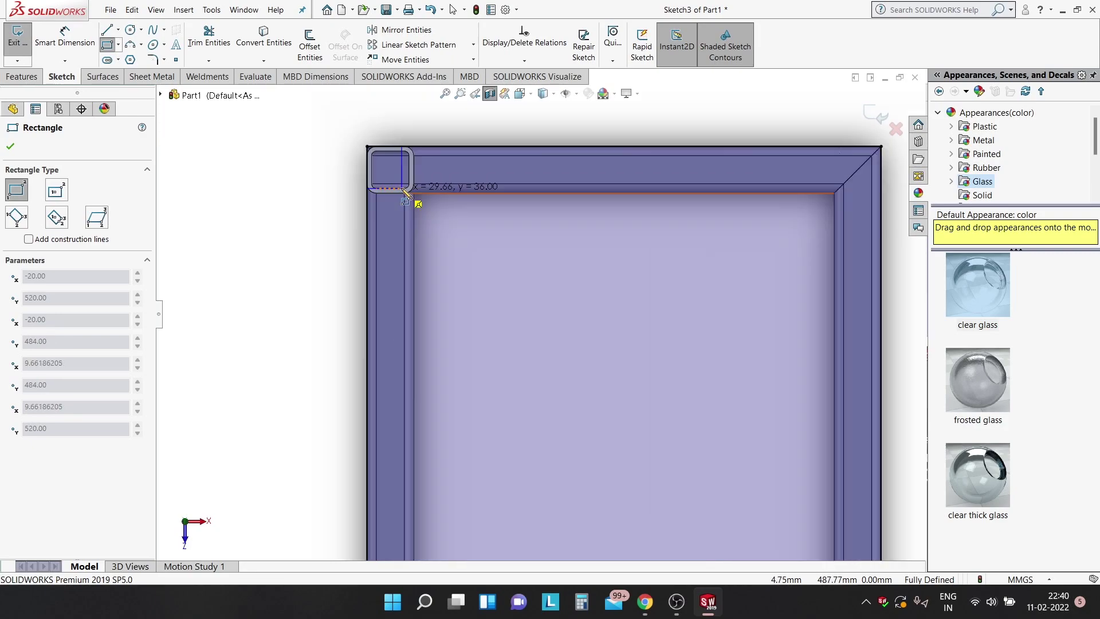
scroll(407, 192, "down", 1)
scroll(441, 217, "down", 1)
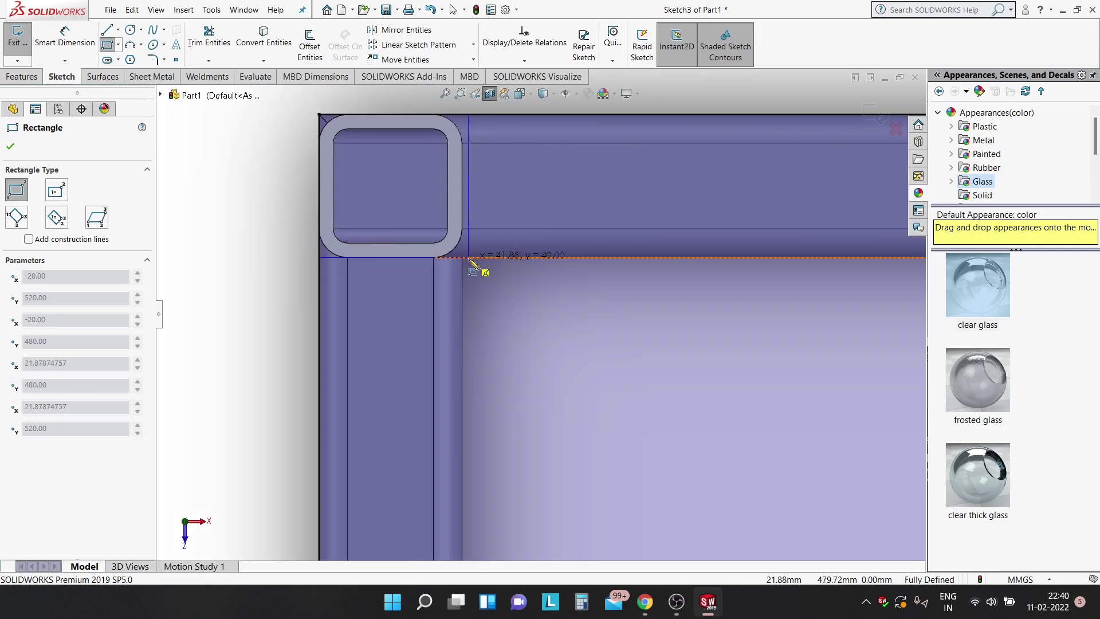
left_click(465, 259)
scroll(487, 286, "up", 1)
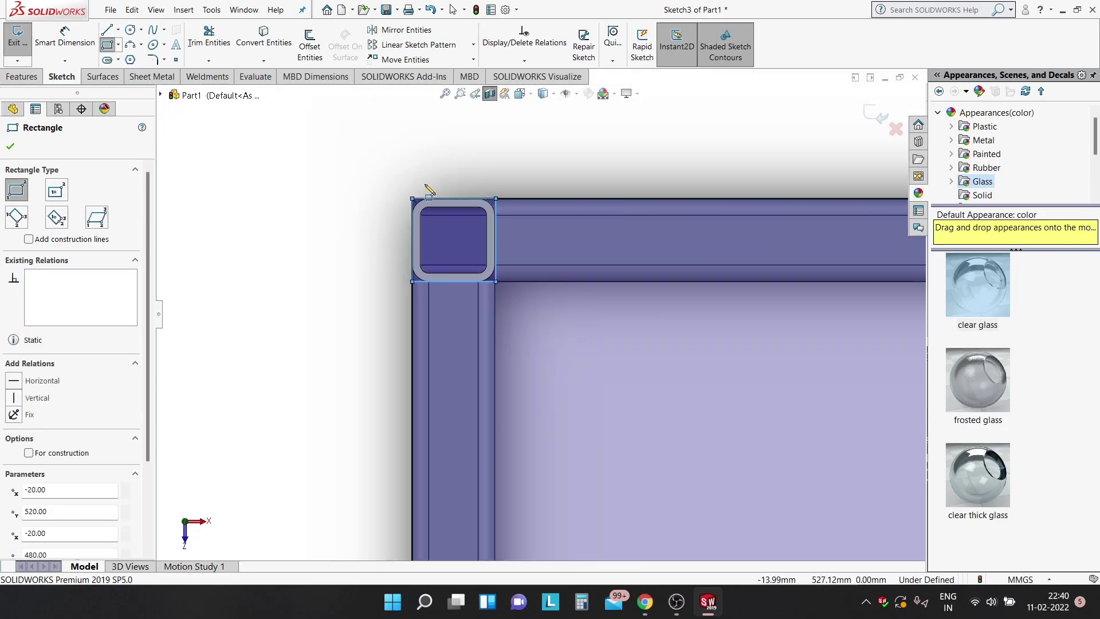
scroll(533, 338, "up", 1)
scroll(579, 383, "up", 2)
scroll(539, 475, "up", 2)
scroll(526, 447, "down", 1)
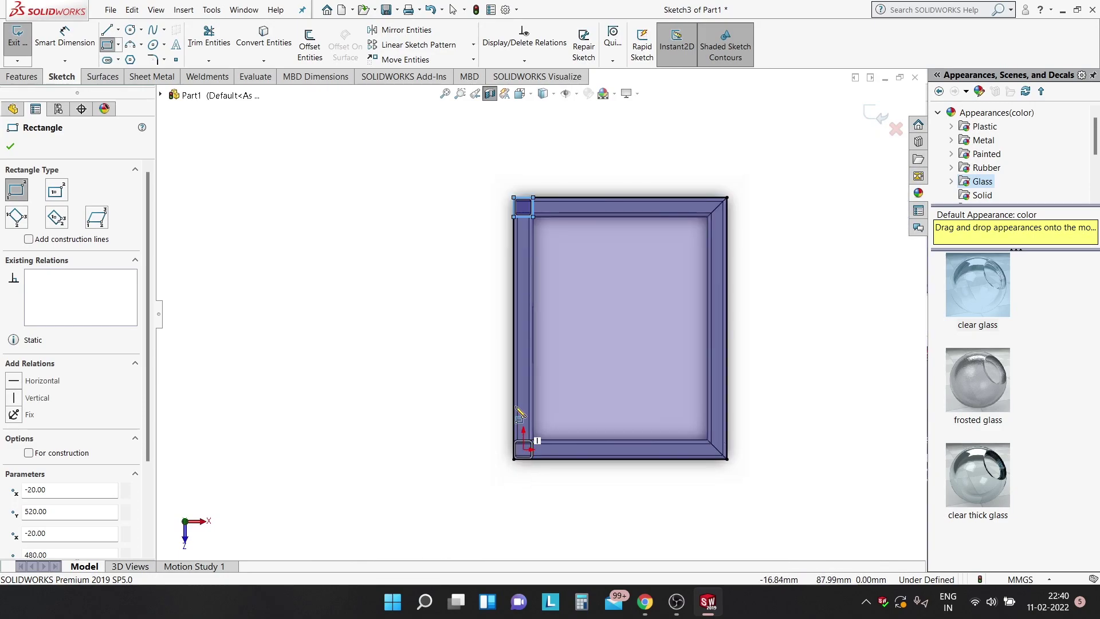
scroll(573, 484, "down", 4)
scroll(474, 430, "down", 6)
scroll(474, 431, "down", 1)
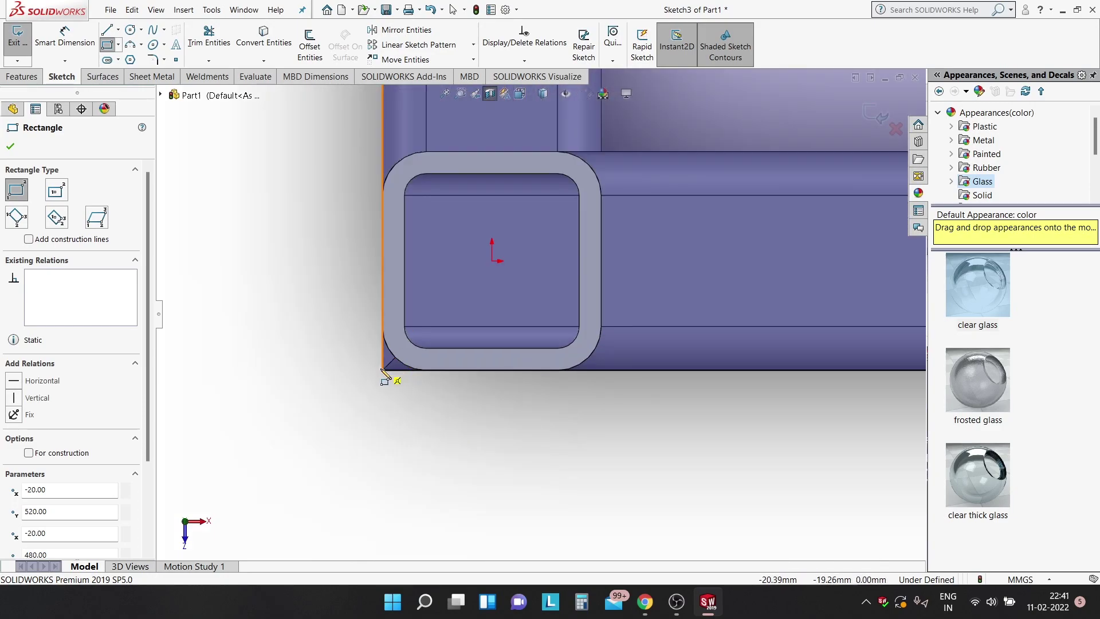
left_click(382, 370)
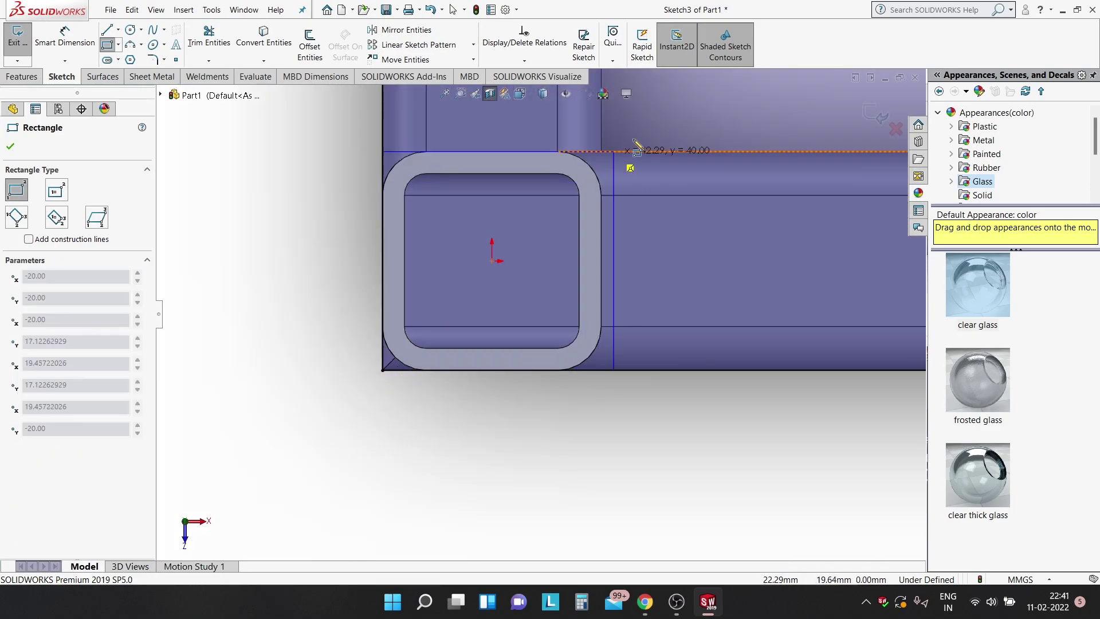
left_click(601, 152)
scroll(491, 302, "up", 1)
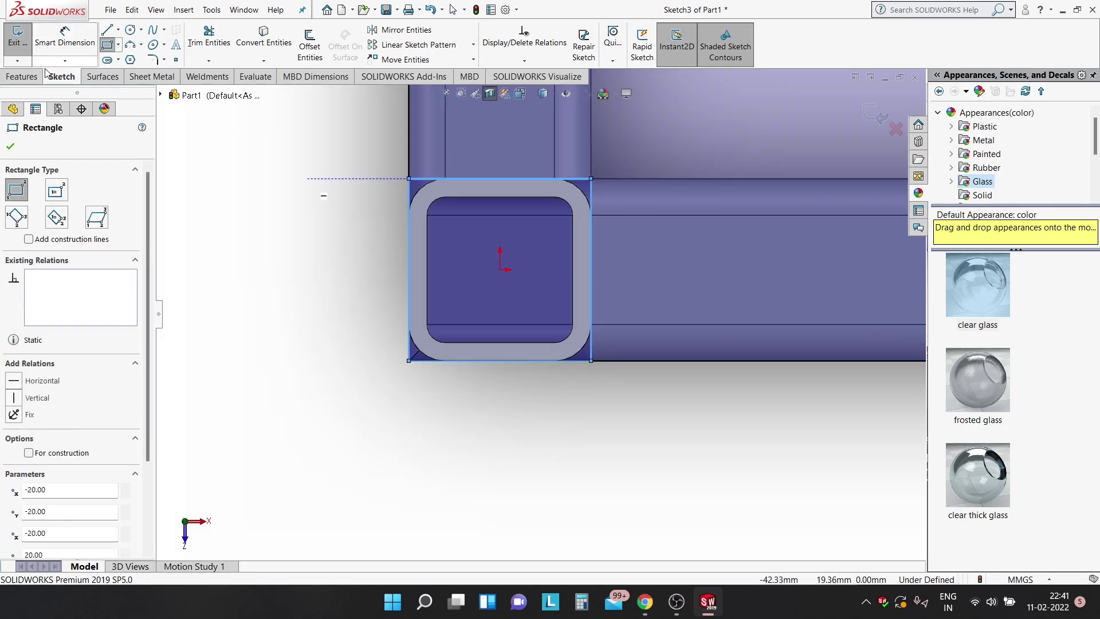
Power-trim the unwanted corner-square edges out of the sketch
left_click(207, 52)
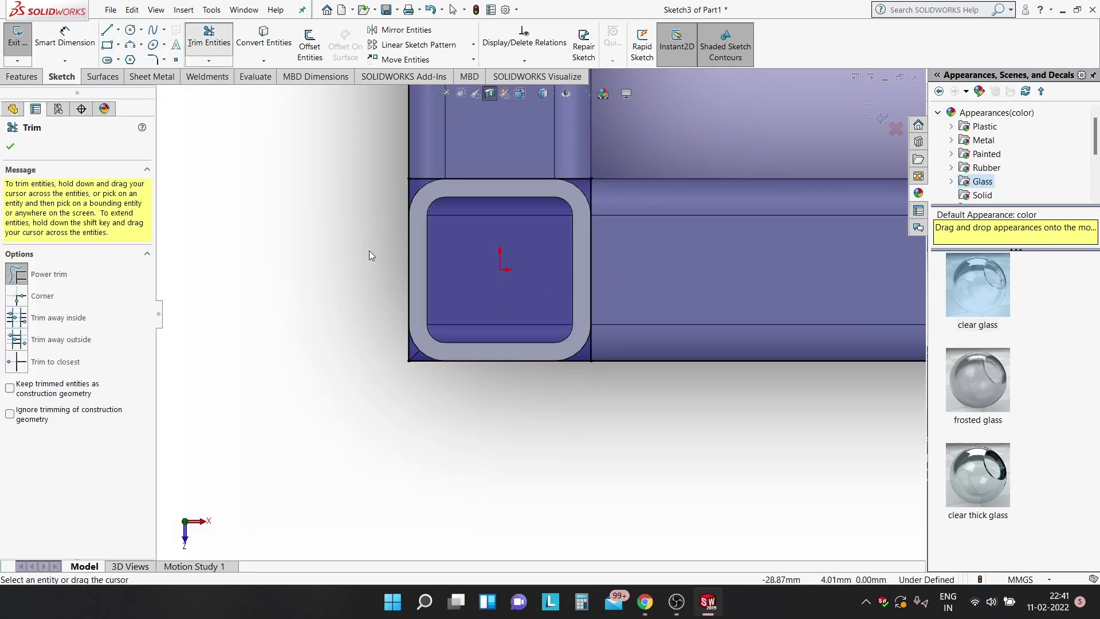
left_click_drag(463, 347, 371, 420)
scroll(470, 312, "up", 2)
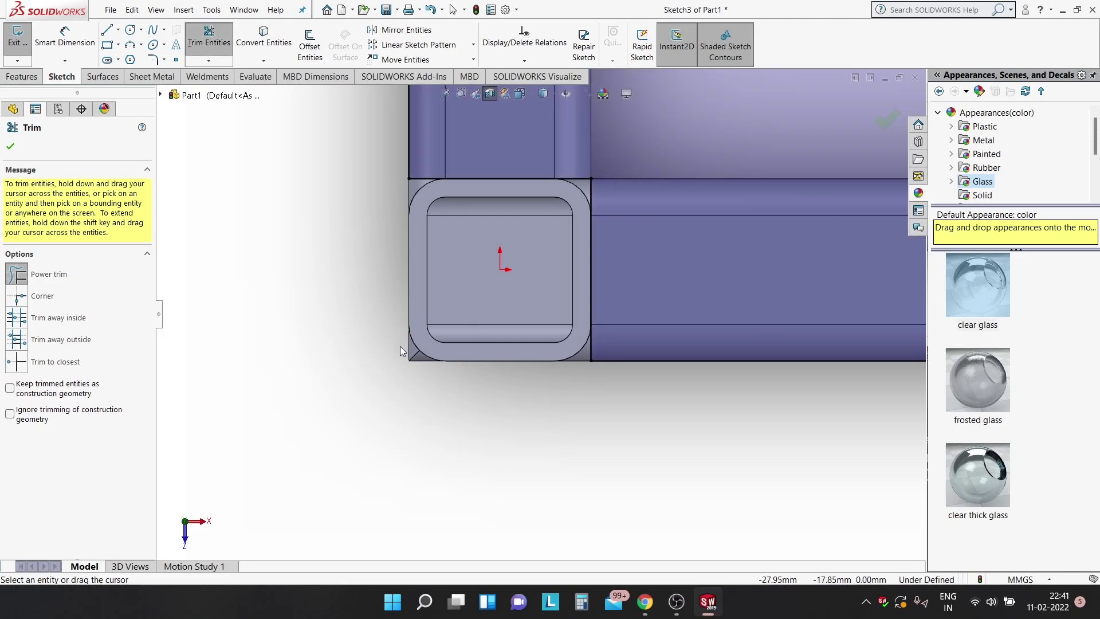
scroll(516, 258, "up", 2)
scroll(544, 200, "up", 2)
scroll(518, 189, "down", 3)
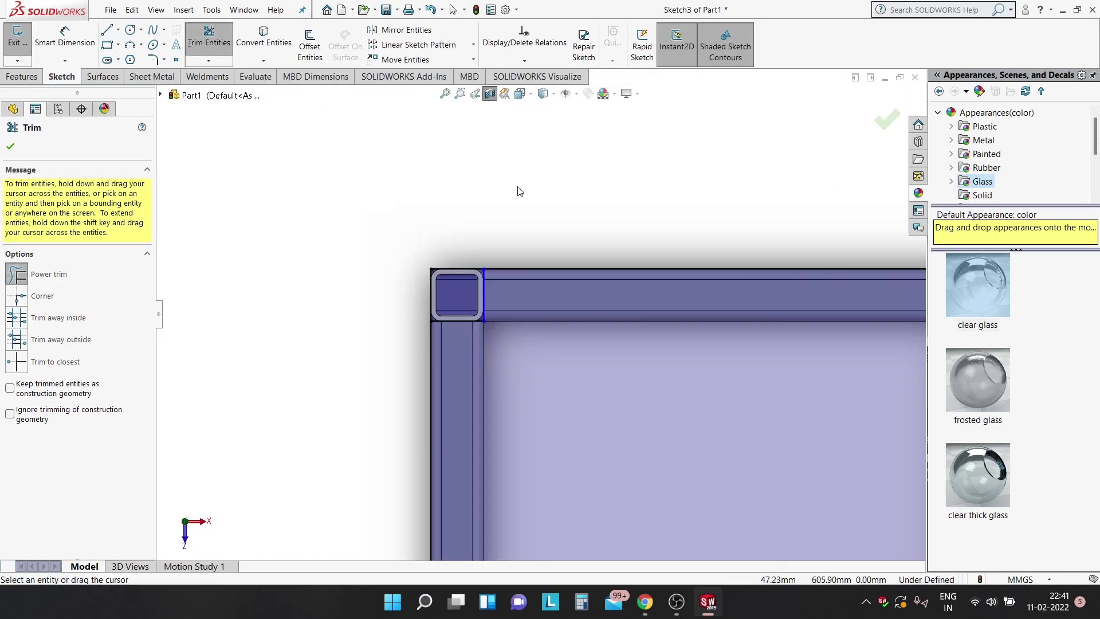
scroll(415, 315, "down", 2)
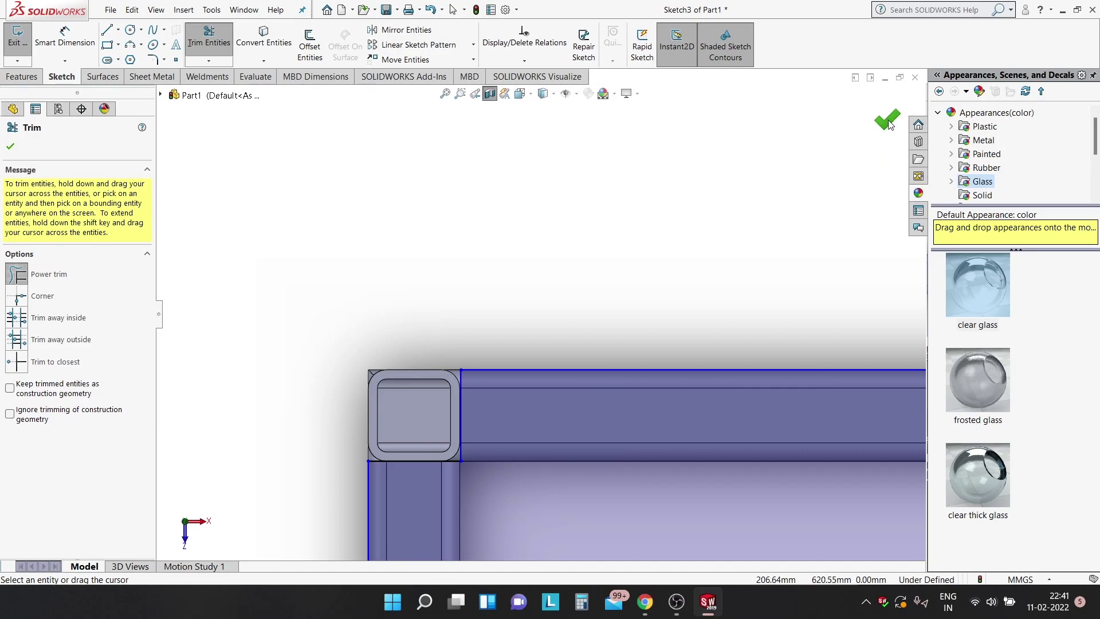
key("Escape")
Orbit to an isometric view and start an Extruded Boss/Base of Sketch3, previewing 5.00 mm
scroll(511, 251, "up", 3)
scroll(550, 309, "up", 3)
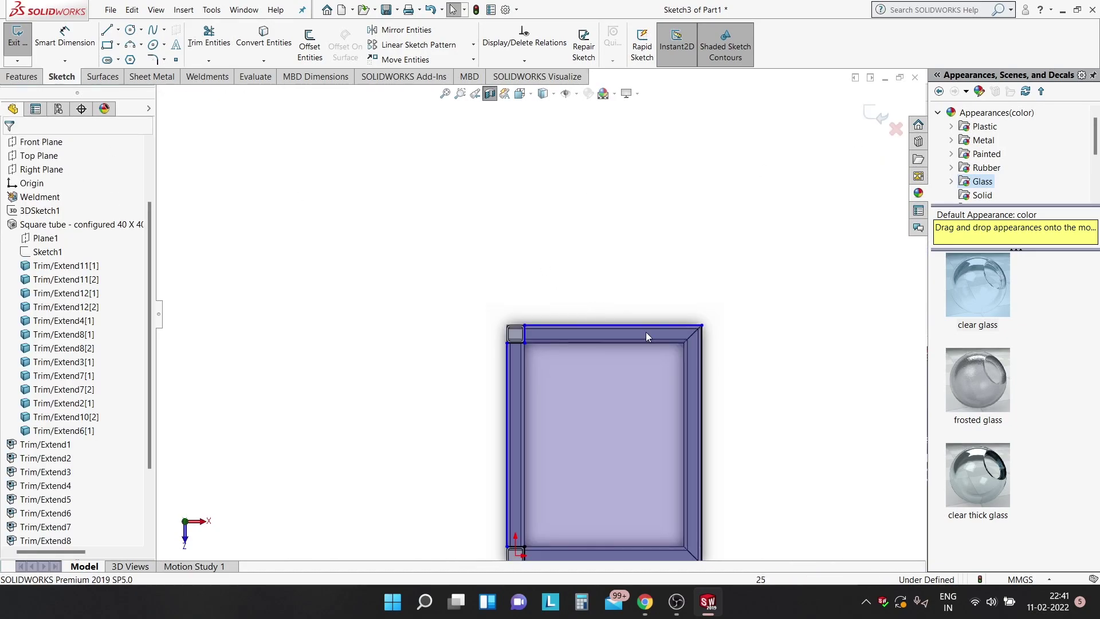
scroll(638, 373, "up", 3)
middle_click_drag(638, 373, 664, 242)
scroll(584, 384, "down", 2)
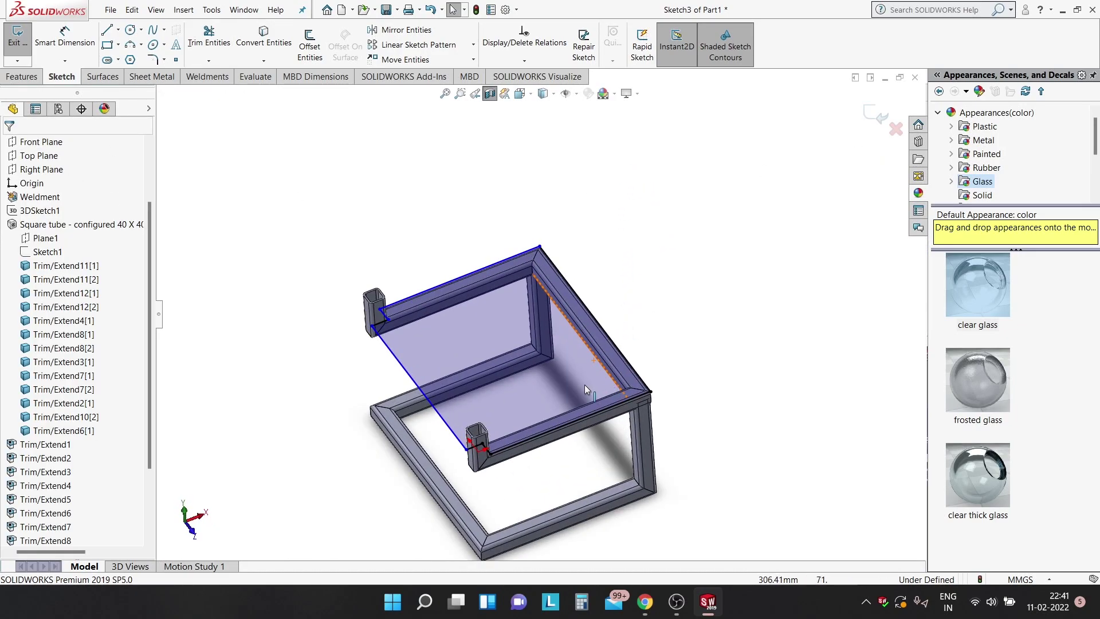
left_click(563, 370)
right_click(564, 370)
left_click(658, 353)
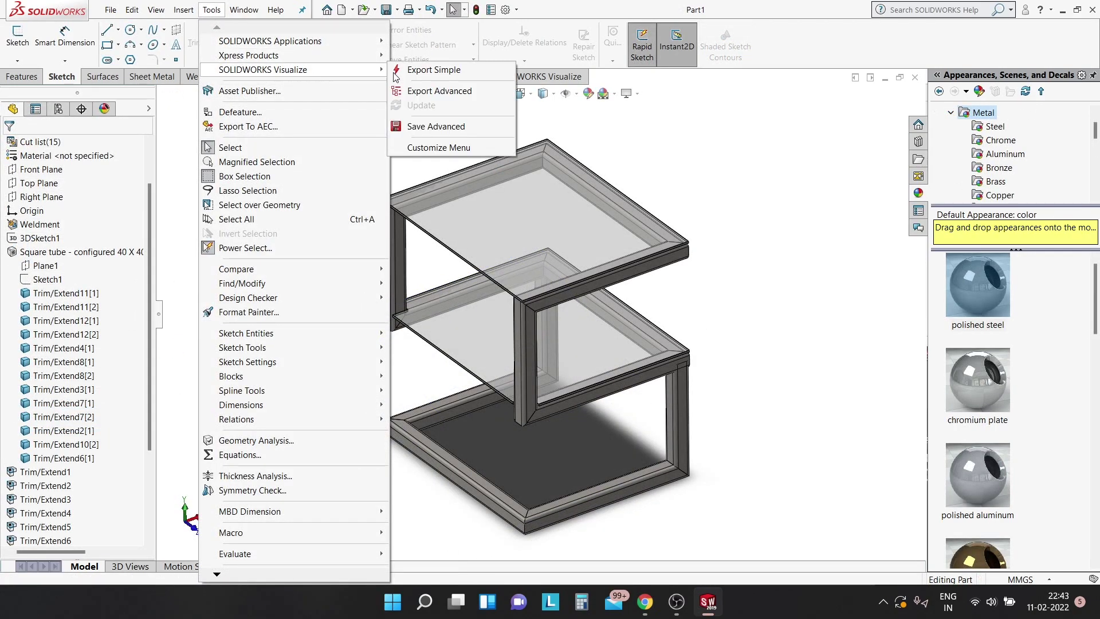
Send the model to Visualize and try the Route 66, Soft Box, Sunny Driveway, Tokyo and Warehouse environments
left_click(436, 218)
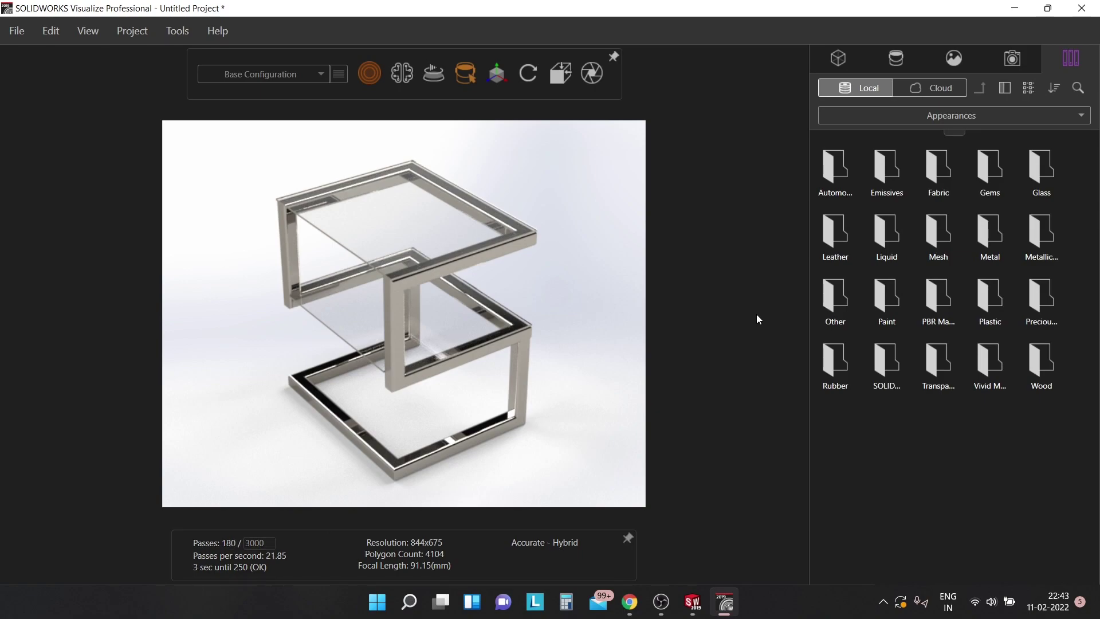
left_click(971, 116)
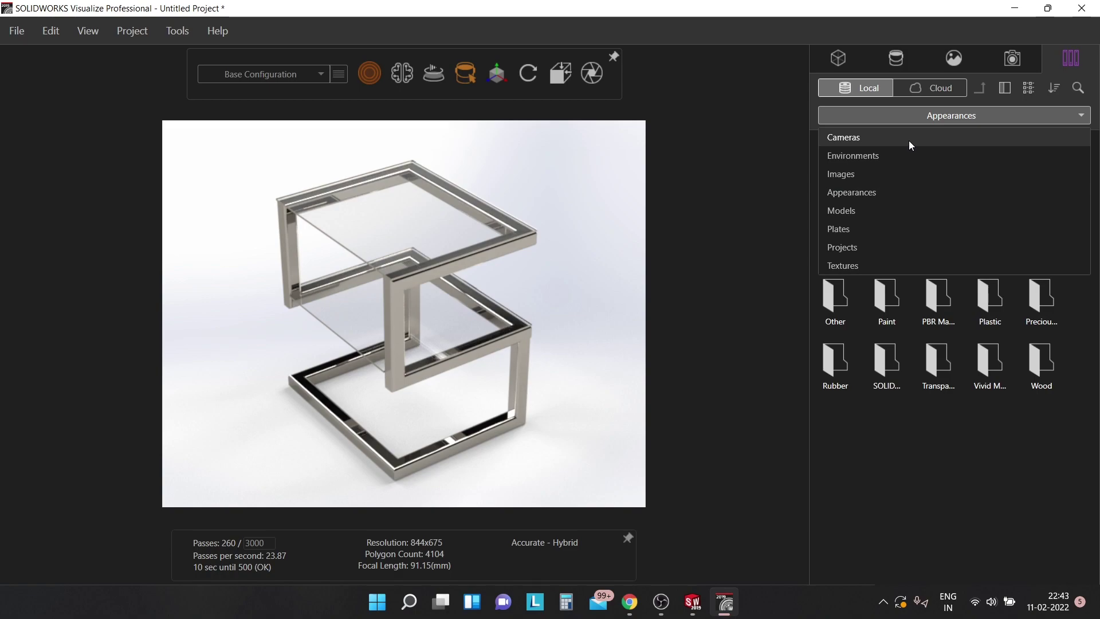
key("Escape")
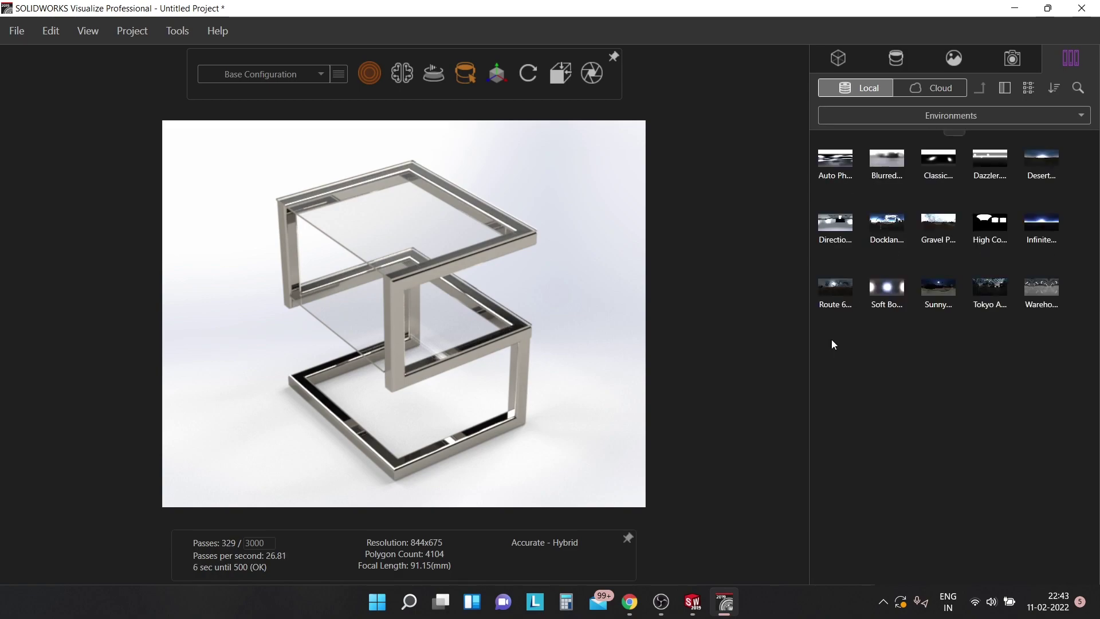
double_click(843, 296)
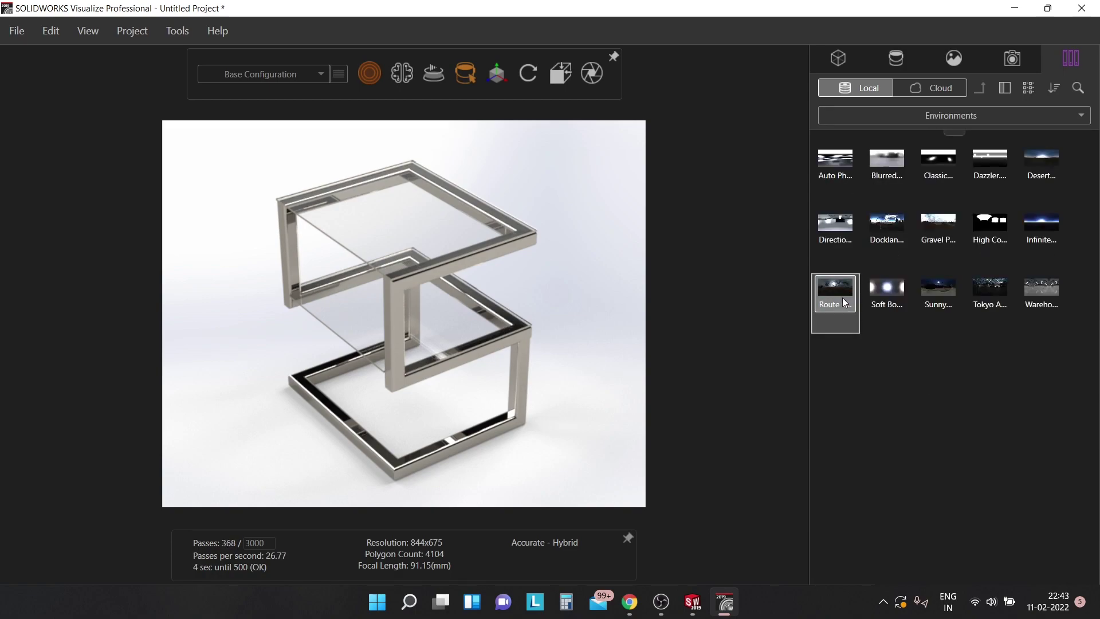
double_click(881, 297)
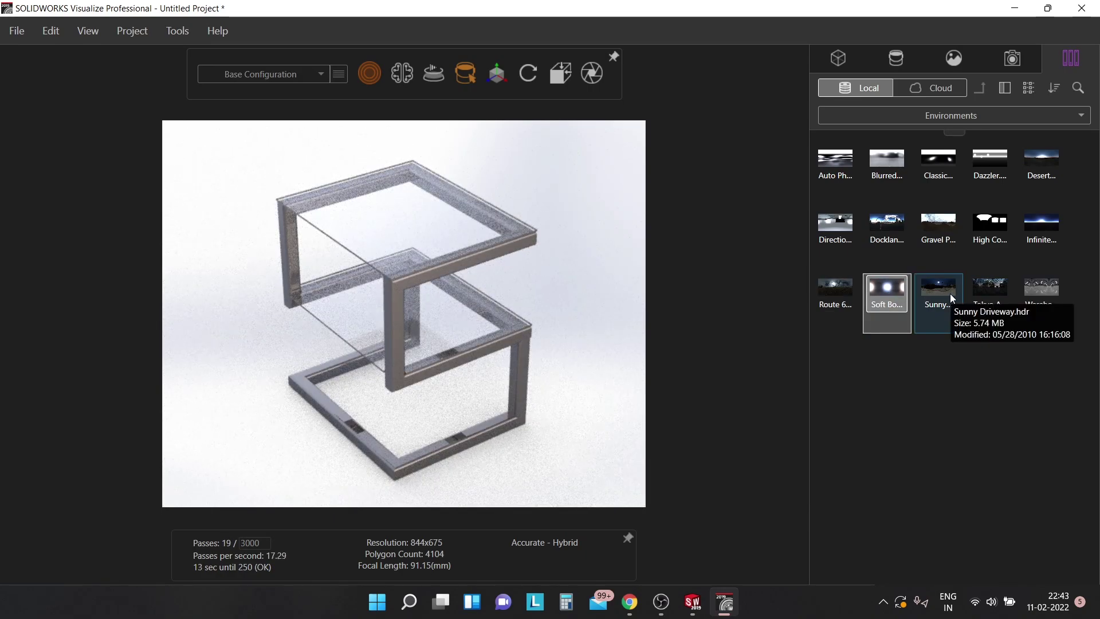
double_click(950, 293)
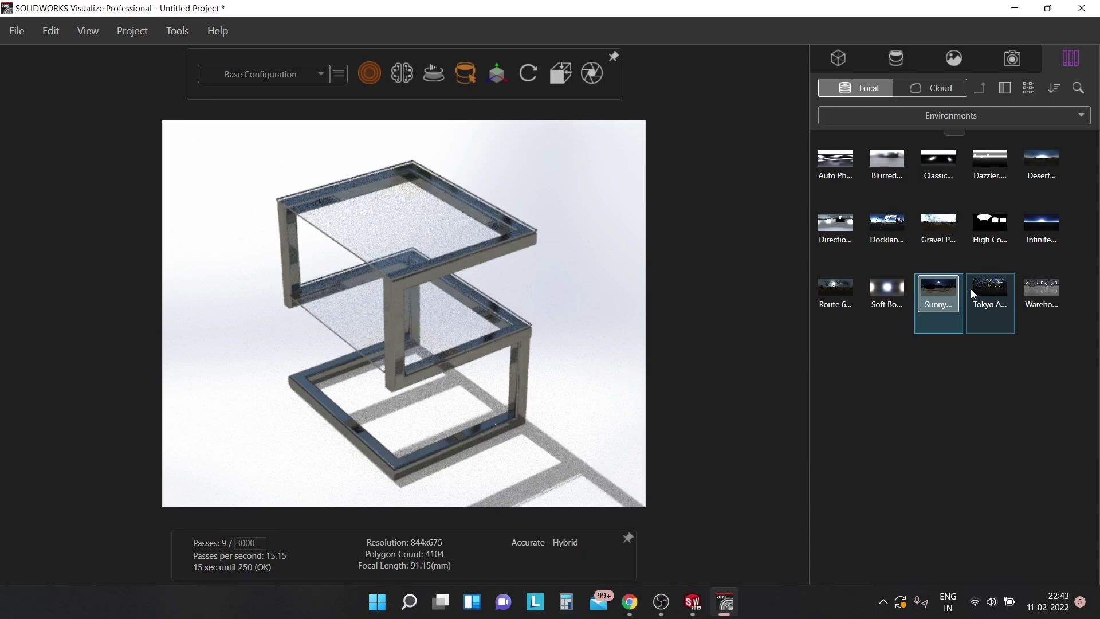
double_click(970, 289)
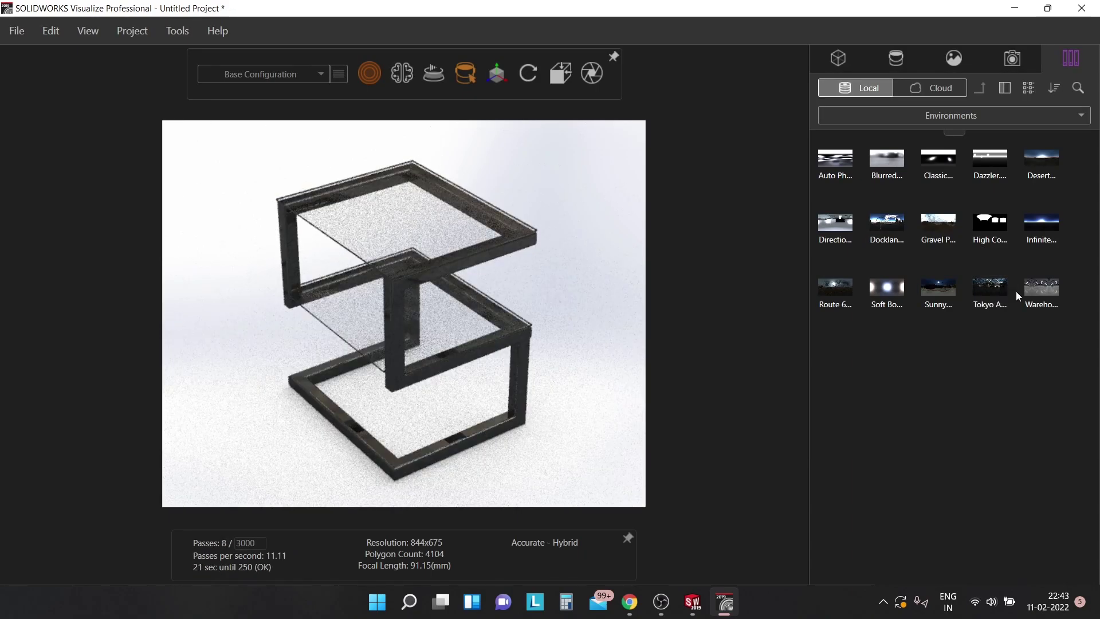
double_click(1040, 290)
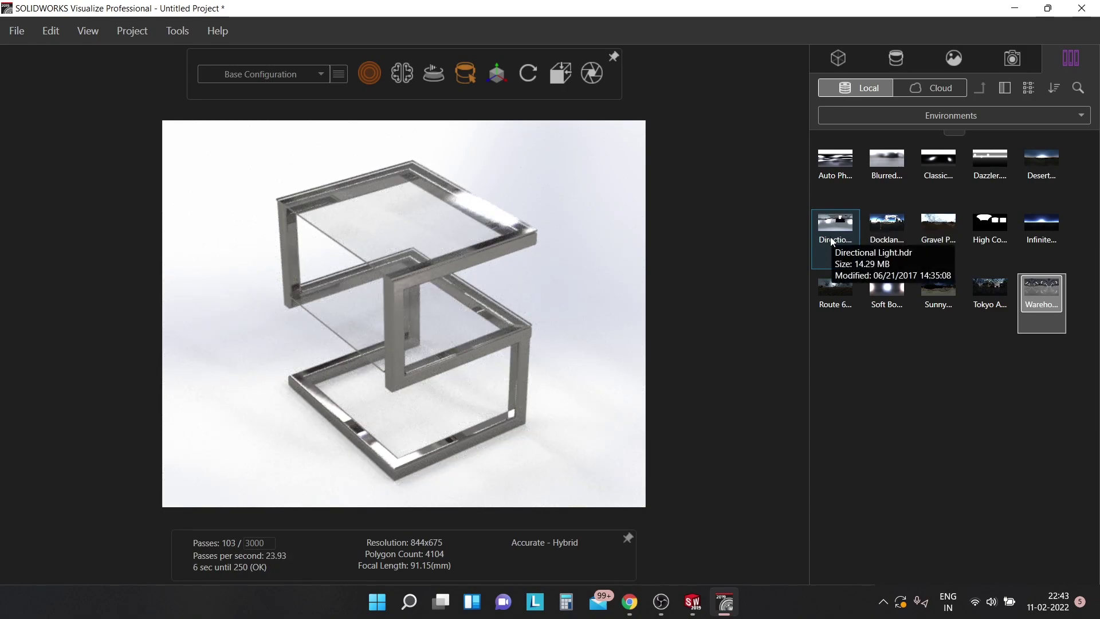
Try the first library, Blurred, Classic, Dazzler, Desert, Infinite and Gravel Plant environments
left_click(846, 178)
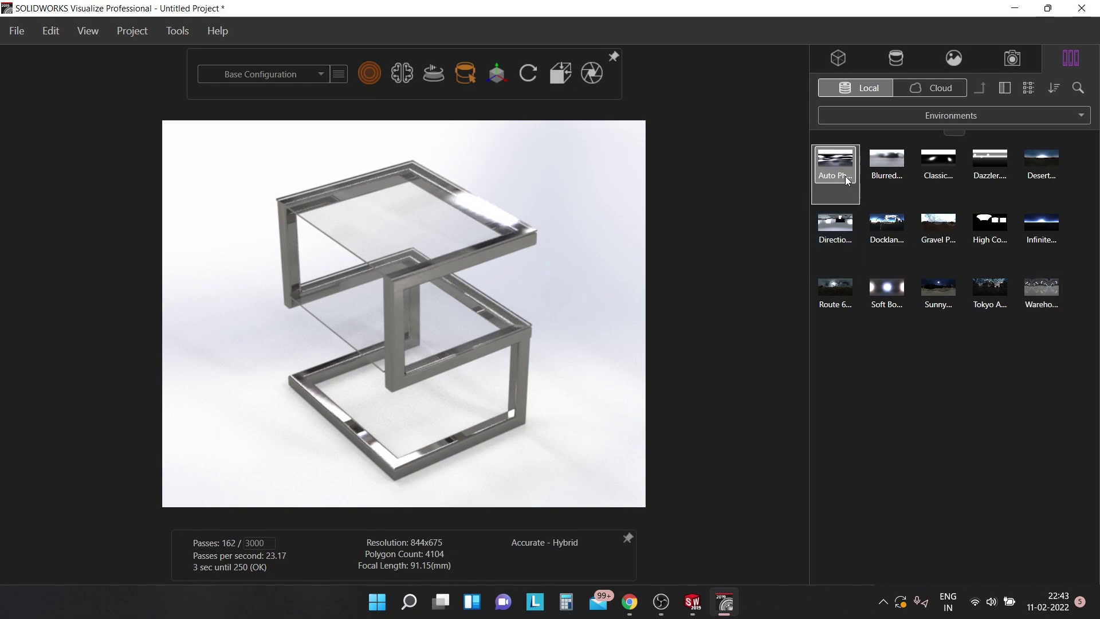
double_click(846, 177)
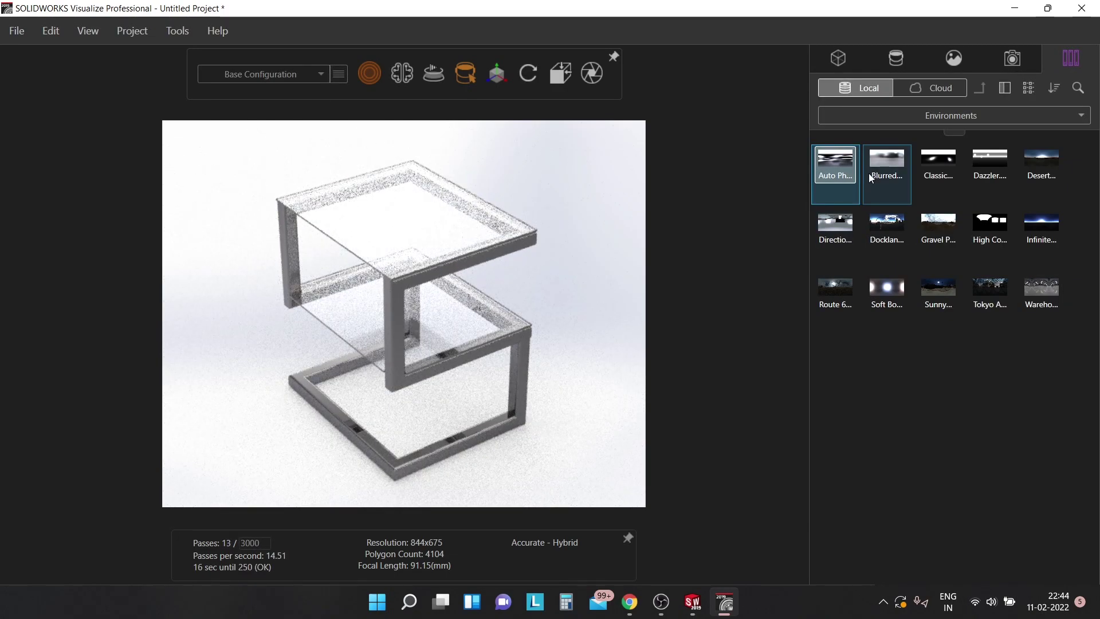
double_click(868, 173)
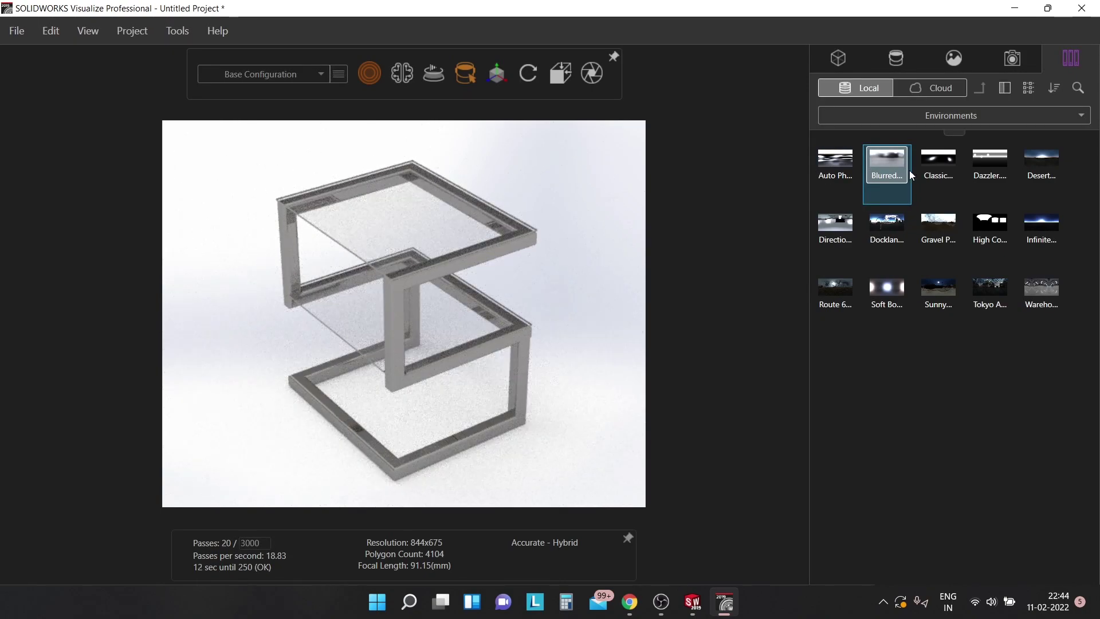
double_click(938, 166)
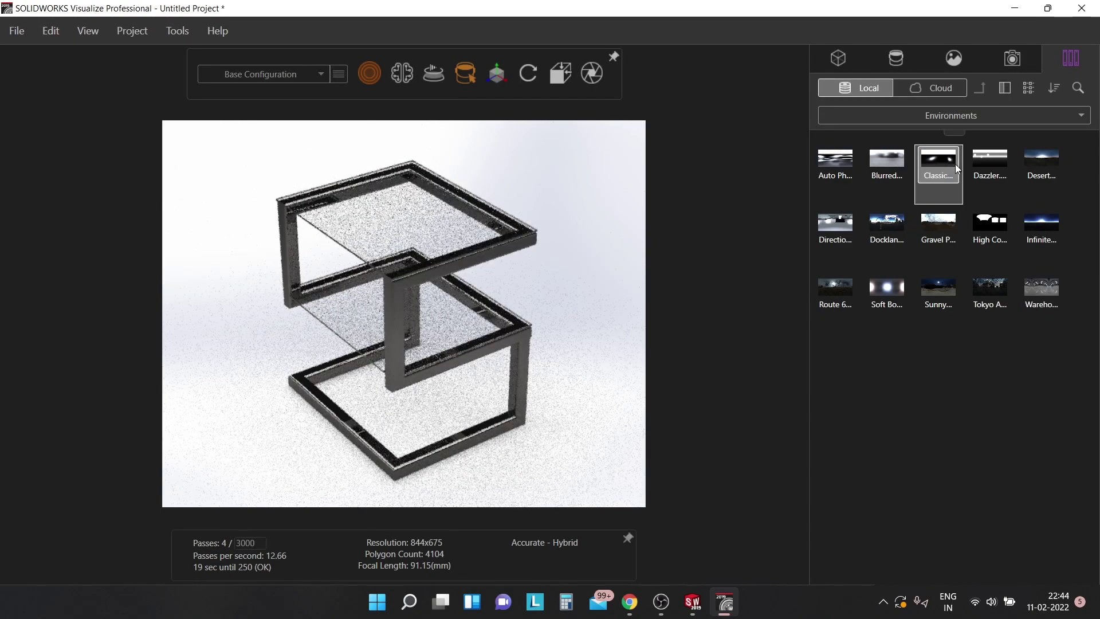
double_click(980, 162)
double_click(1033, 164)
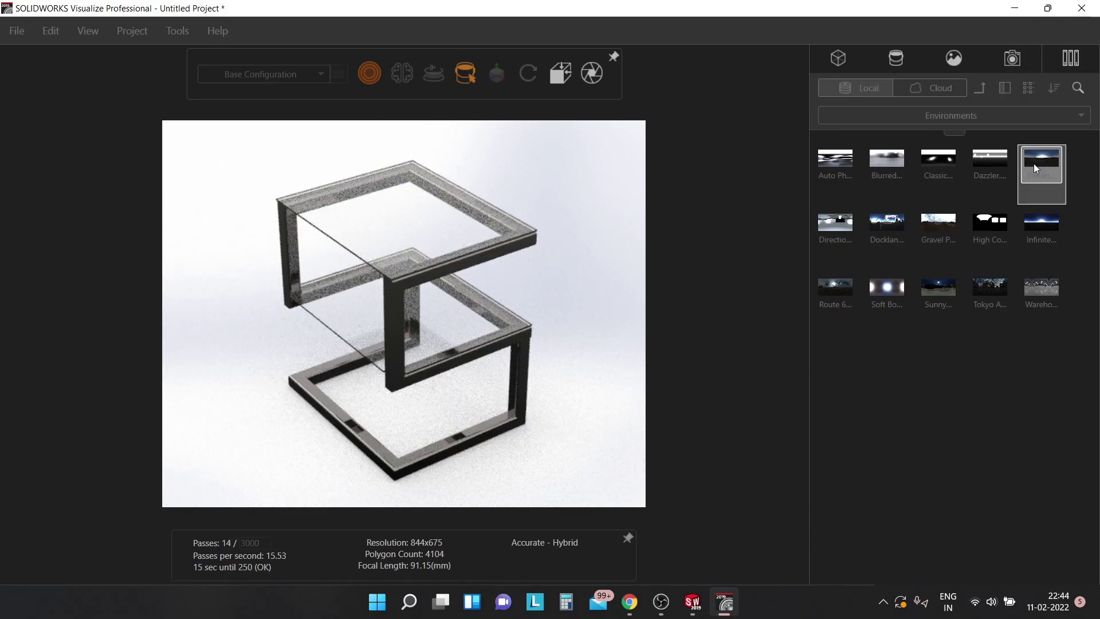
double_click(1040, 225)
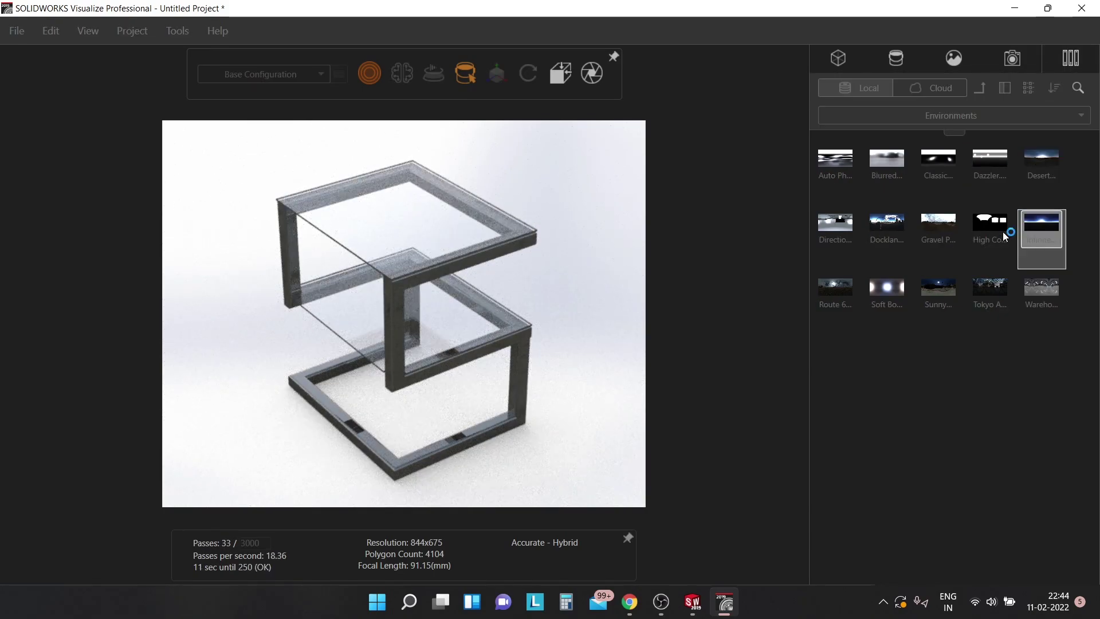
double_click(927, 230)
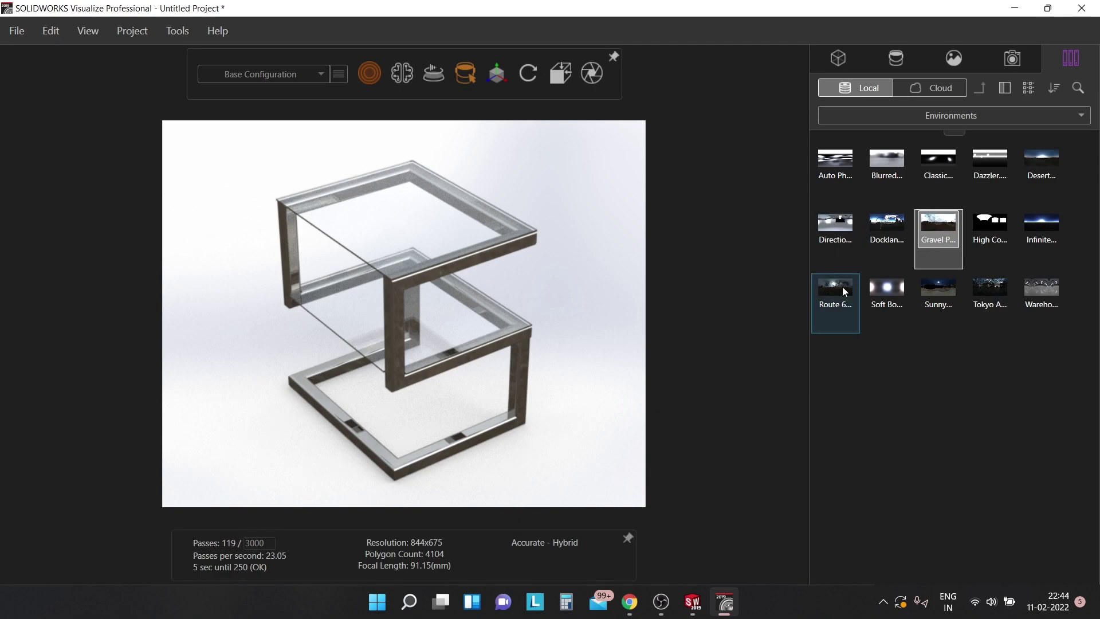
Compare Soft Box, Sunny, Route 66 and Gravel Plant again, then apply Warehouse
left_click(880, 293)
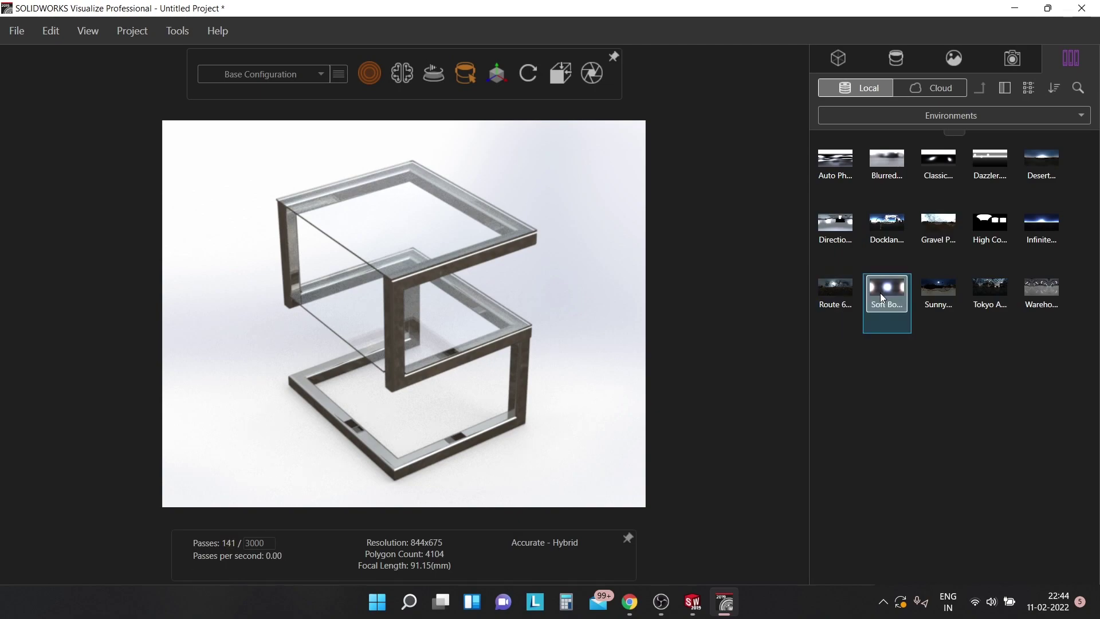
left_click(941, 292)
left_click(846, 298)
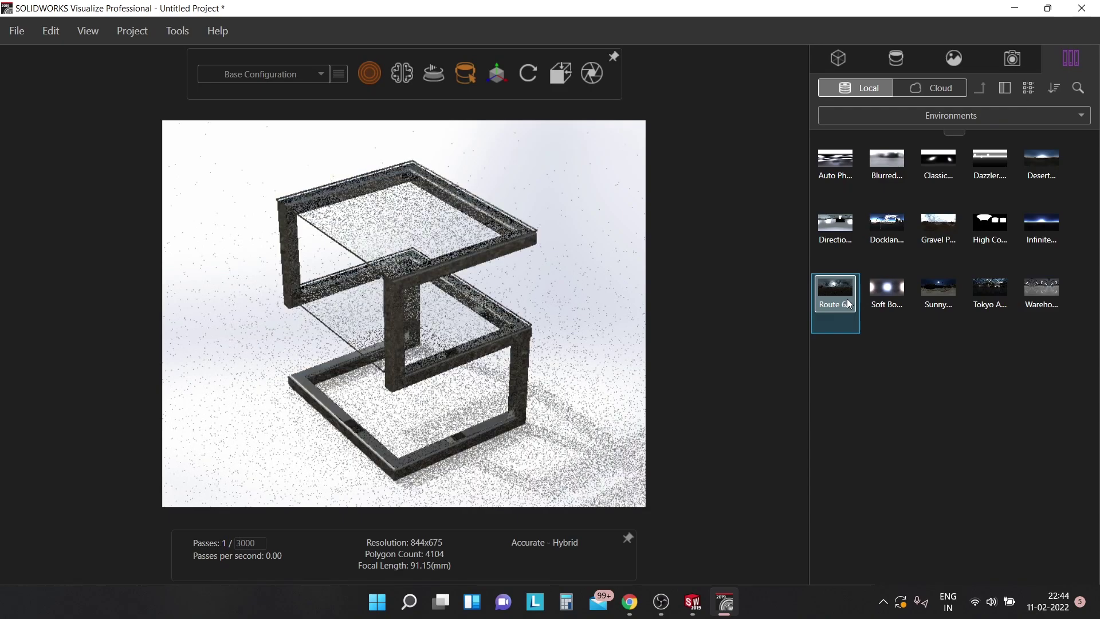
left_click(948, 224)
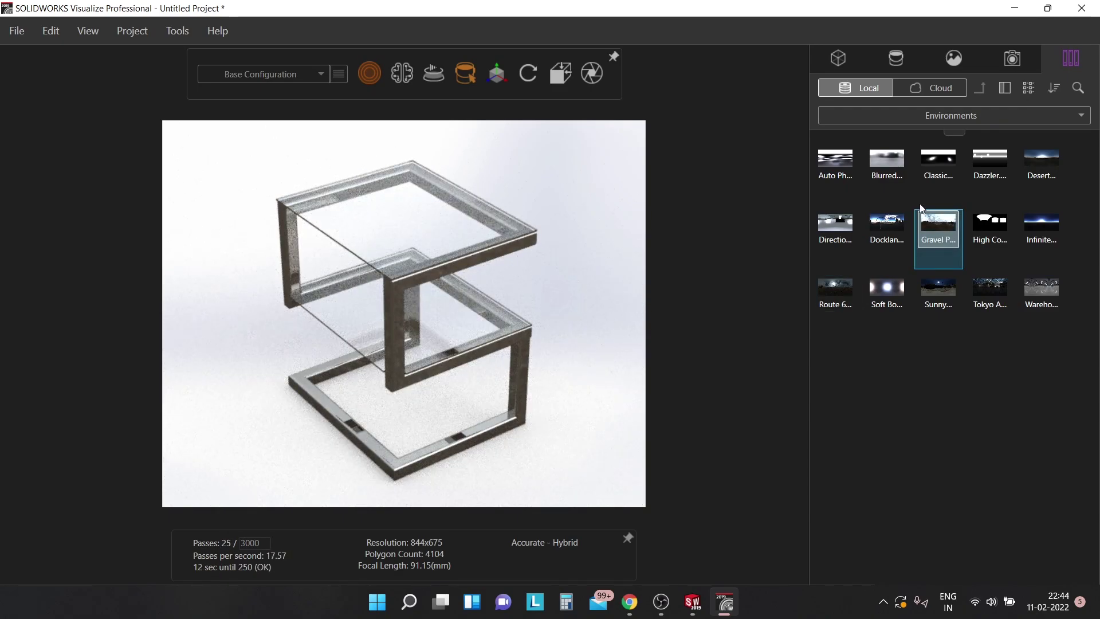
left_click(1042, 295)
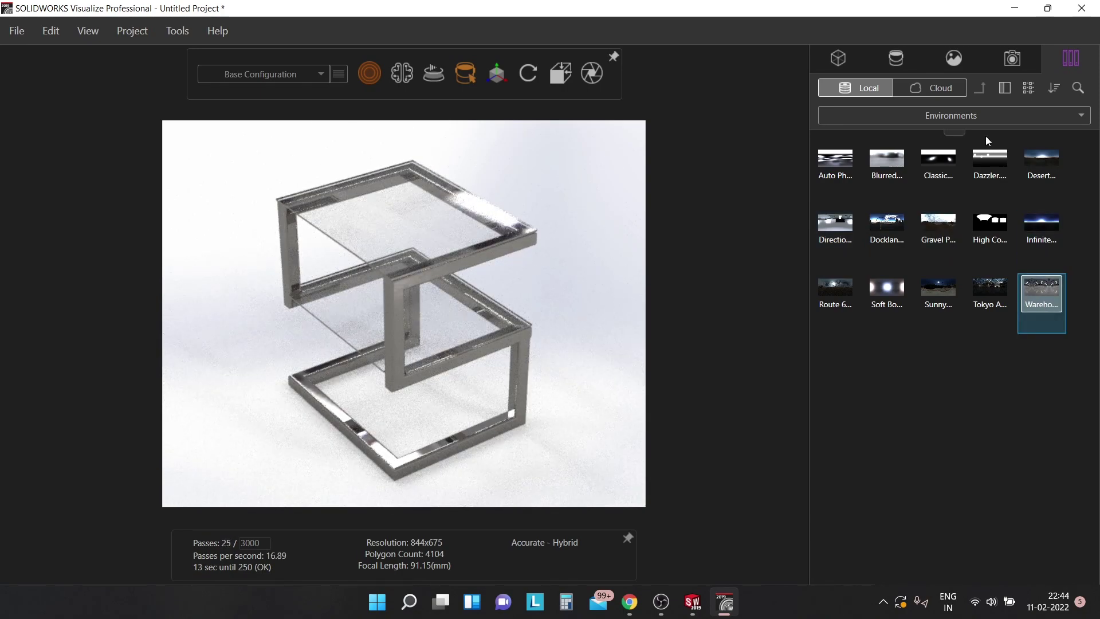
left_click(1013, 57)
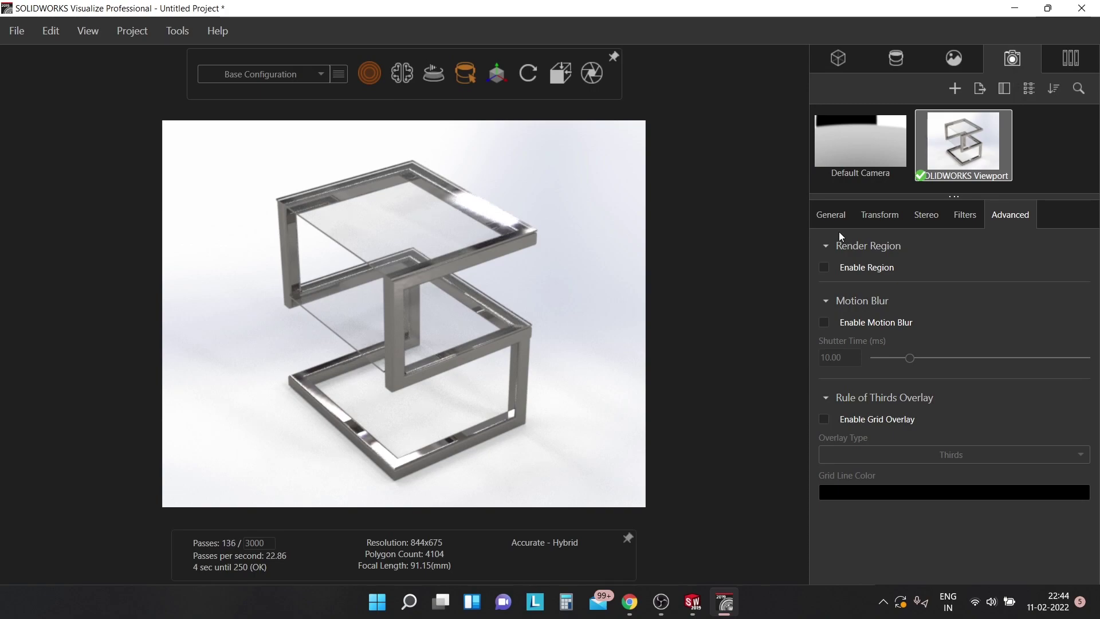
Compare TV 4:3, HDTV 16:9, Square 1:1 and Anamorphic 2.35:1, then set the aspect ratio to 35mm 3:2
left_click(847, 218)
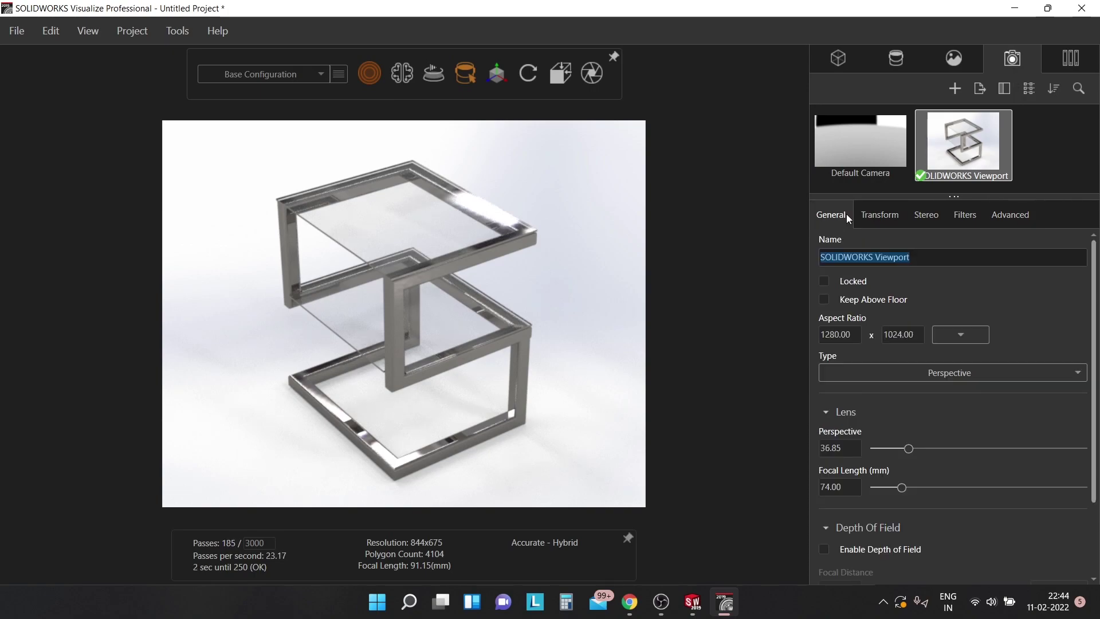
left_click(943, 376)
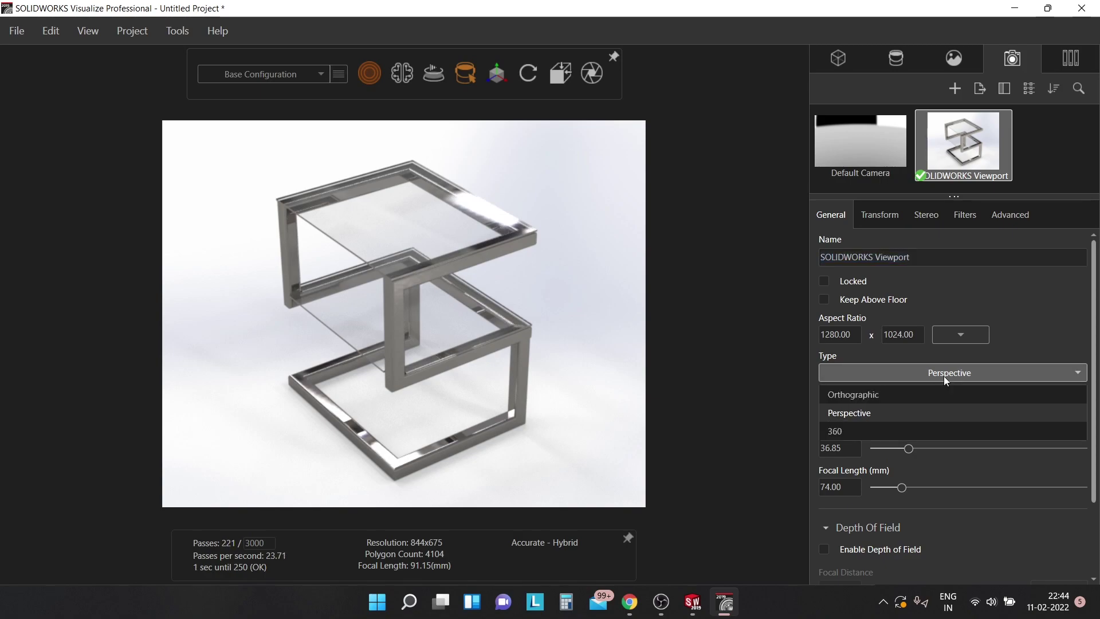
left_click(960, 334)
left_click(961, 441)
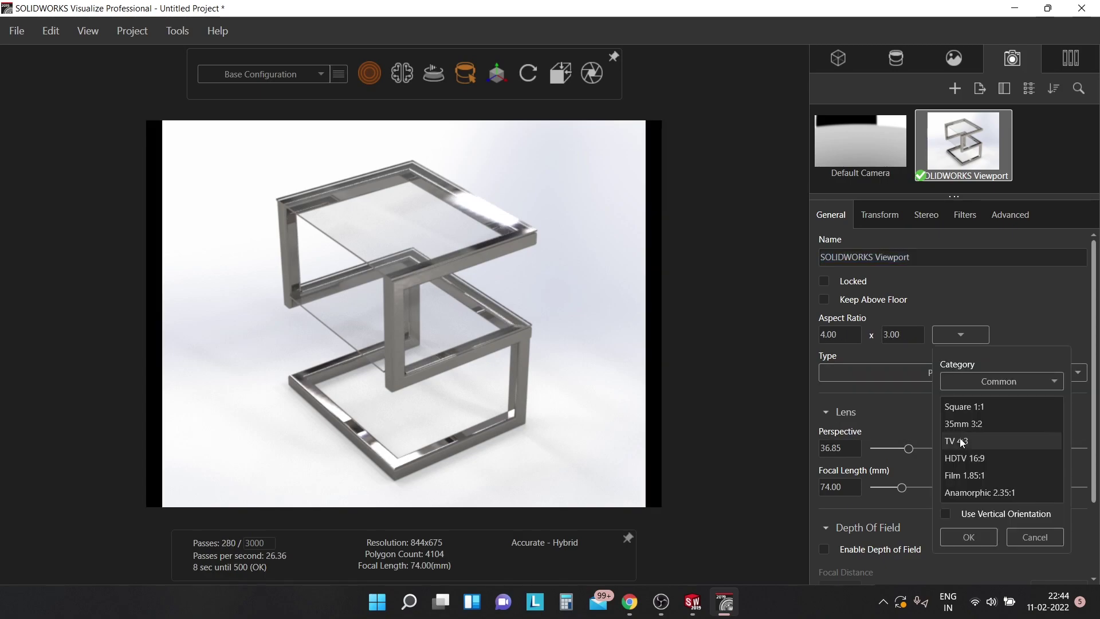
left_click(960, 458)
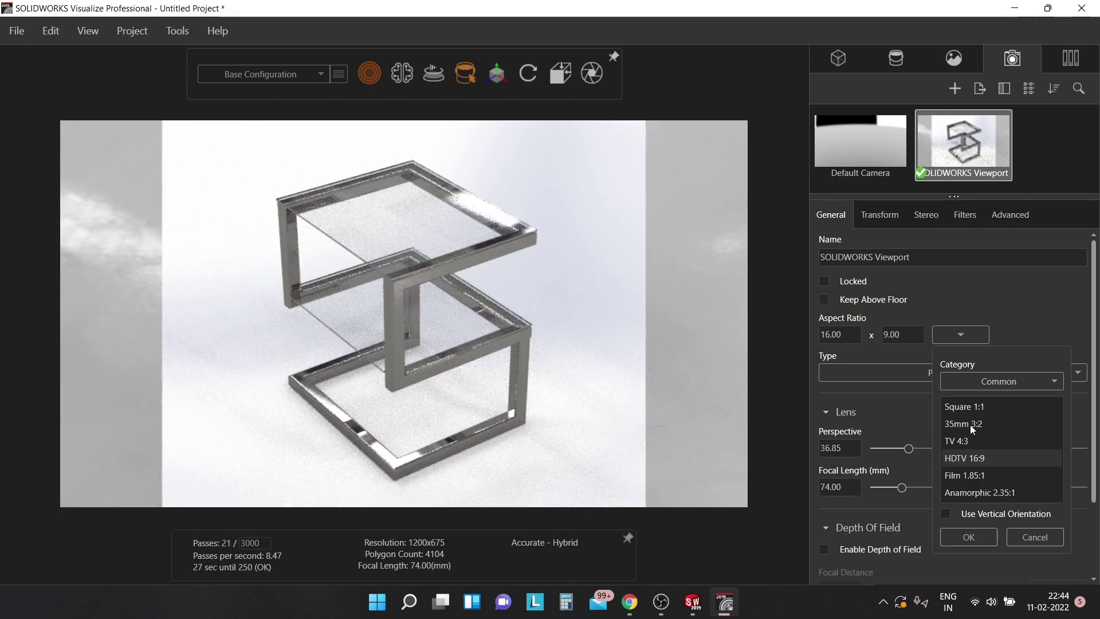
left_click(971, 424)
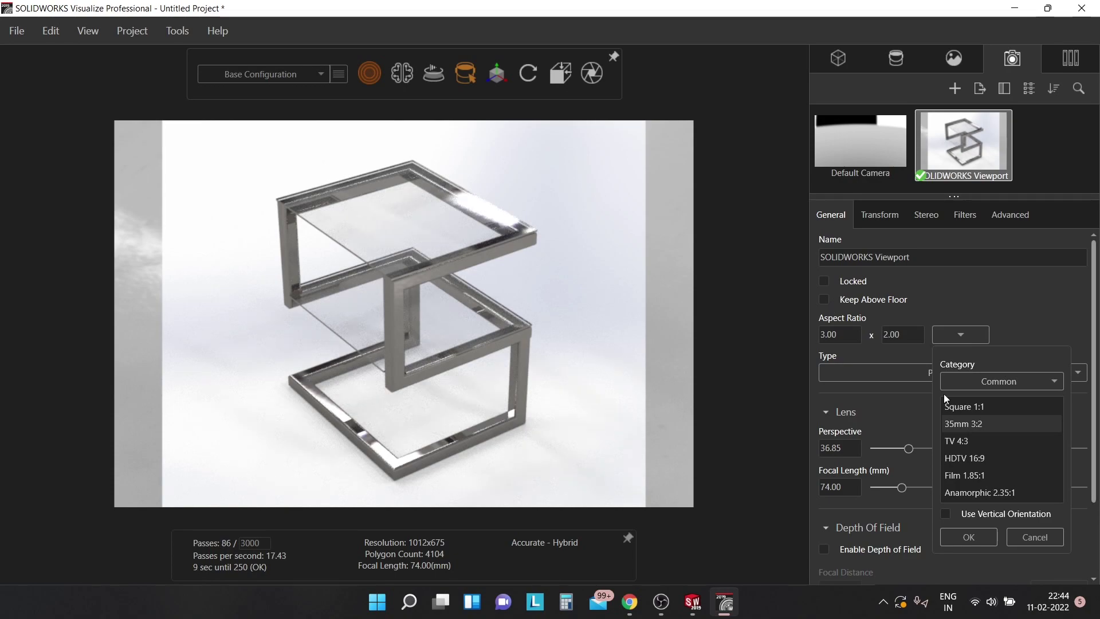
left_click(958, 407)
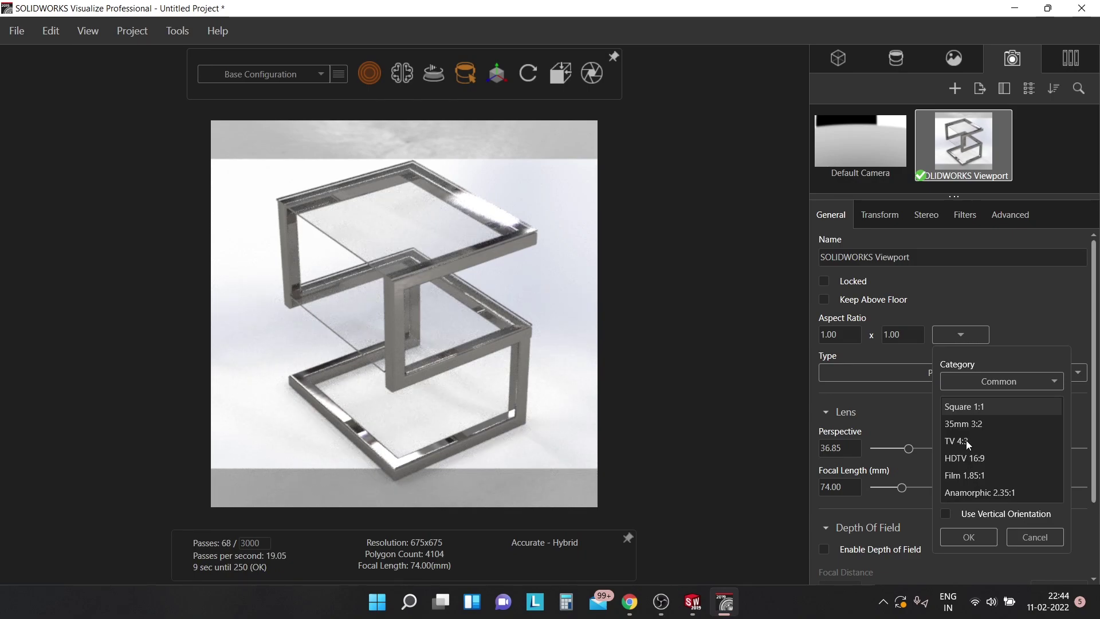
left_click(969, 491)
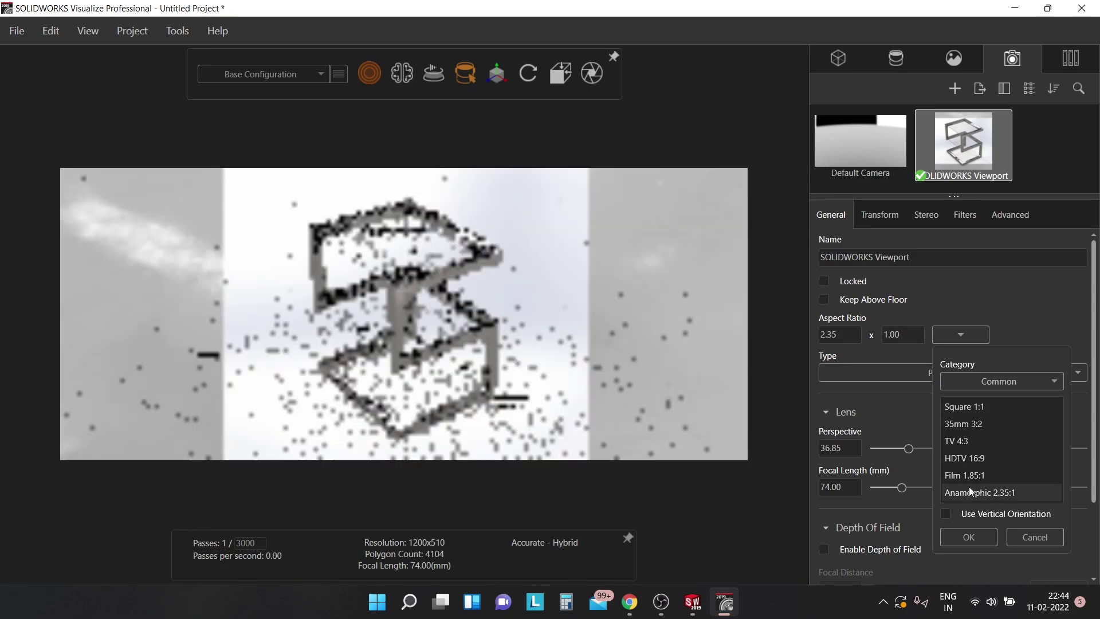
left_click(957, 405)
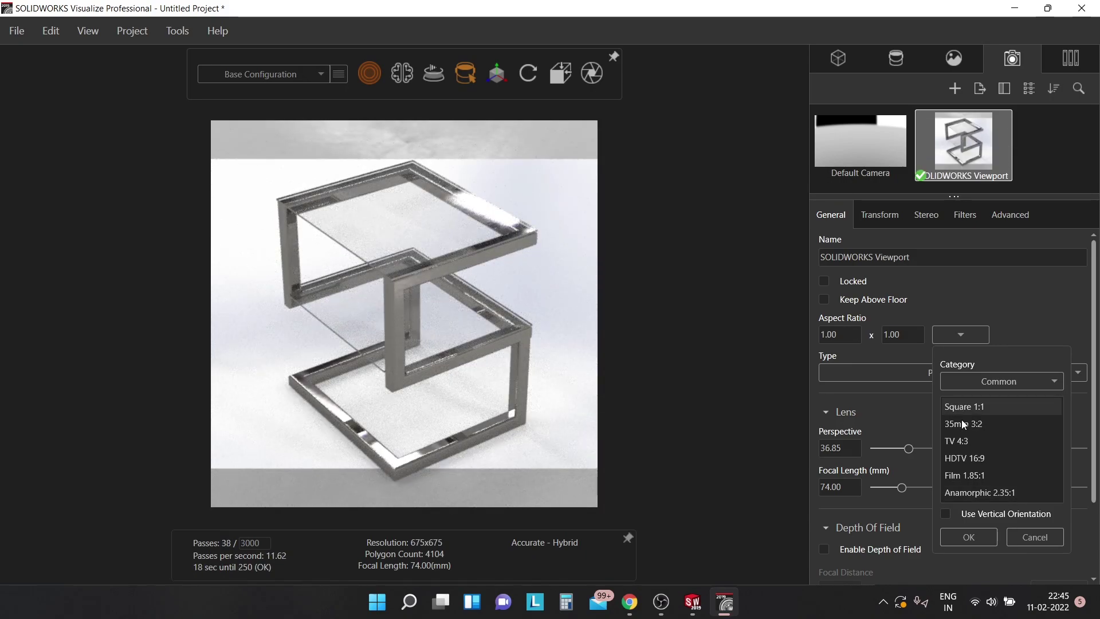
left_click(961, 422)
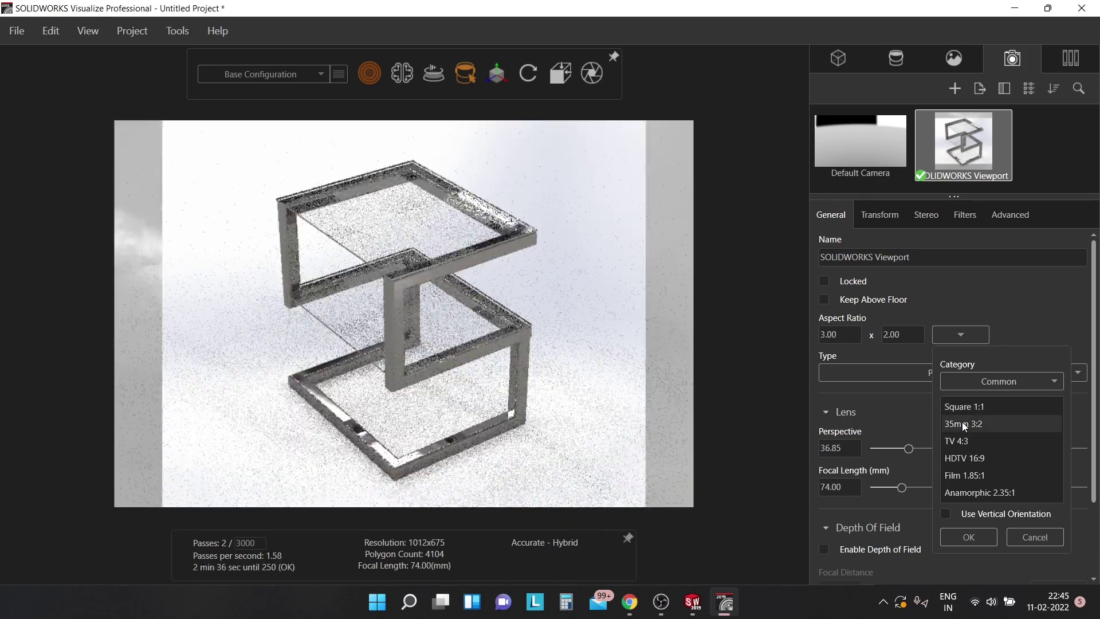
left_click(1057, 377)
Review the camera's Transform, Stereo, Filters and Advanced settings
left_click(1043, 352)
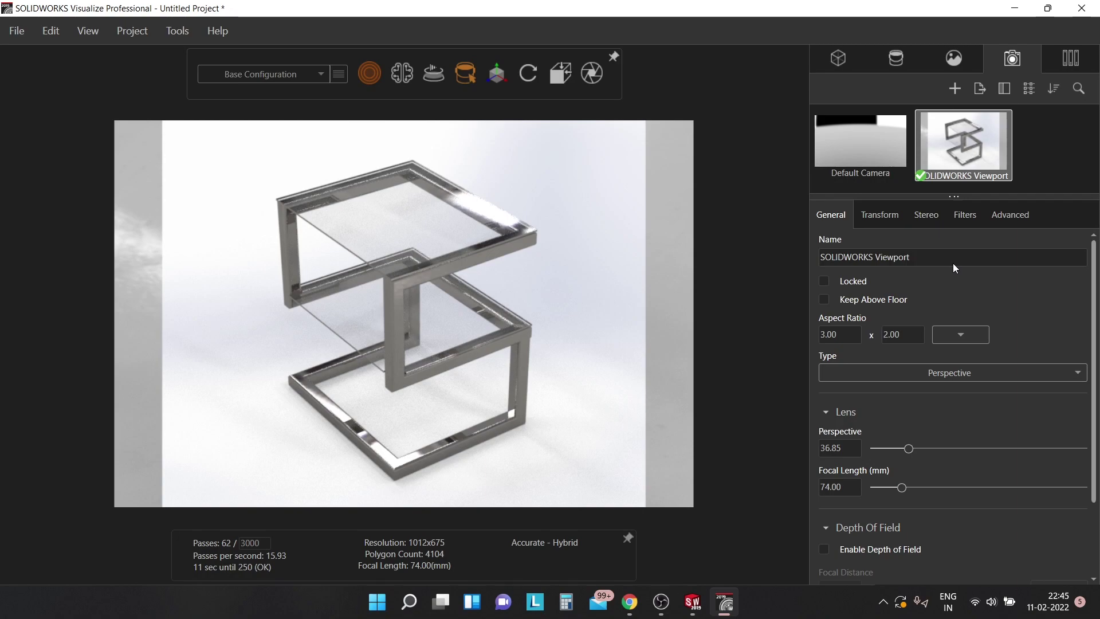
left_click(881, 216)
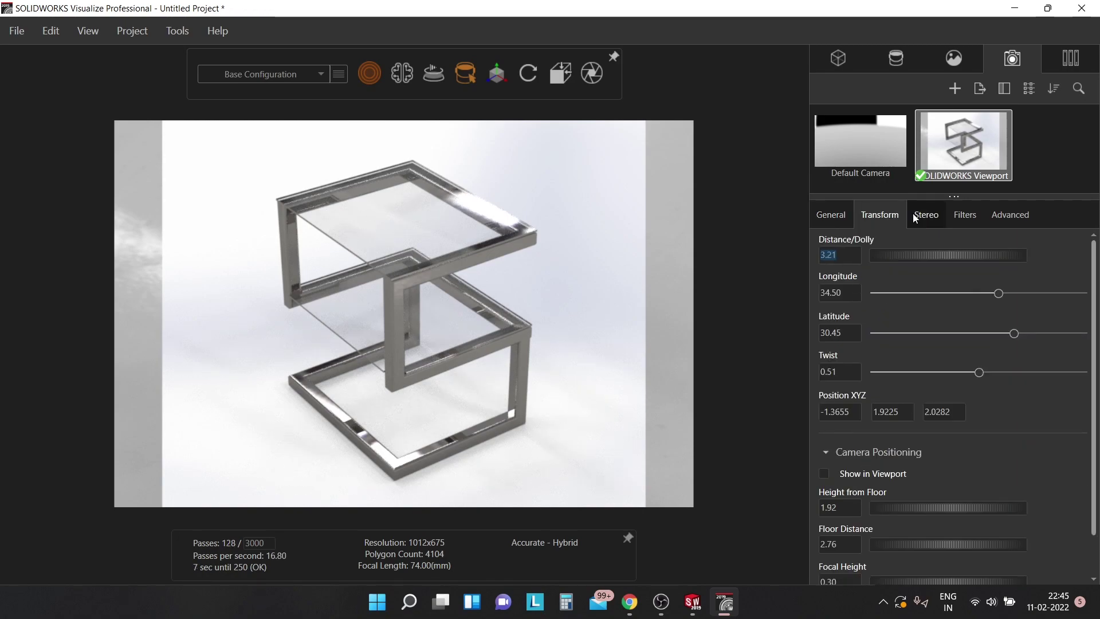
left_click(914, 213)
left_click(965, 210)
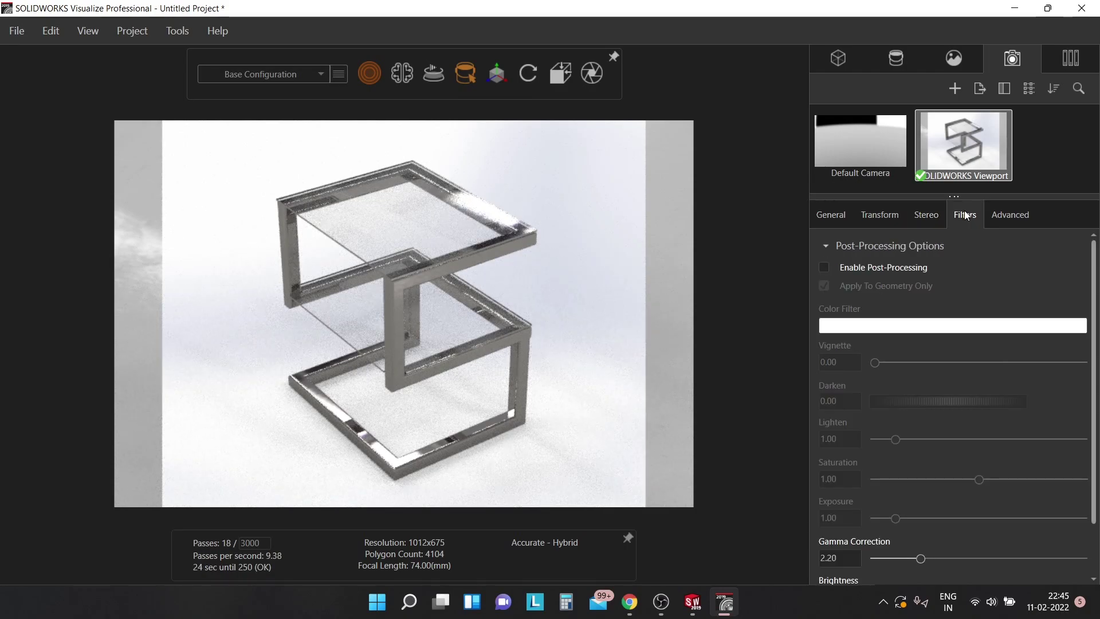
left_click(997, 206)
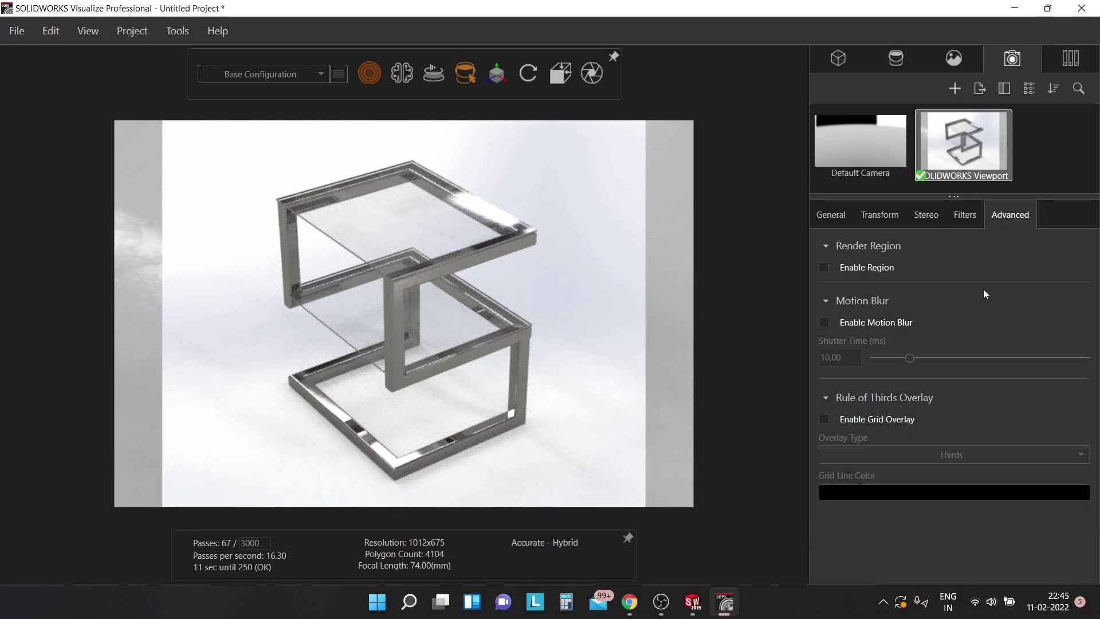
Check the project appearances, then browse the library's Appearances category
left_click(899, 61)
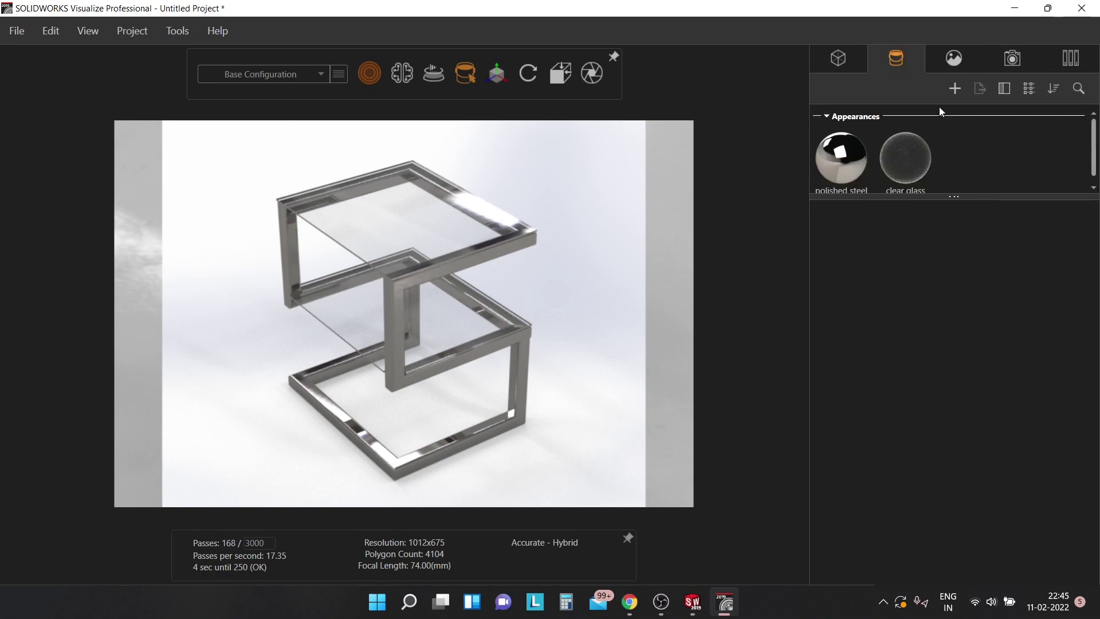
left_click(1023, 50)
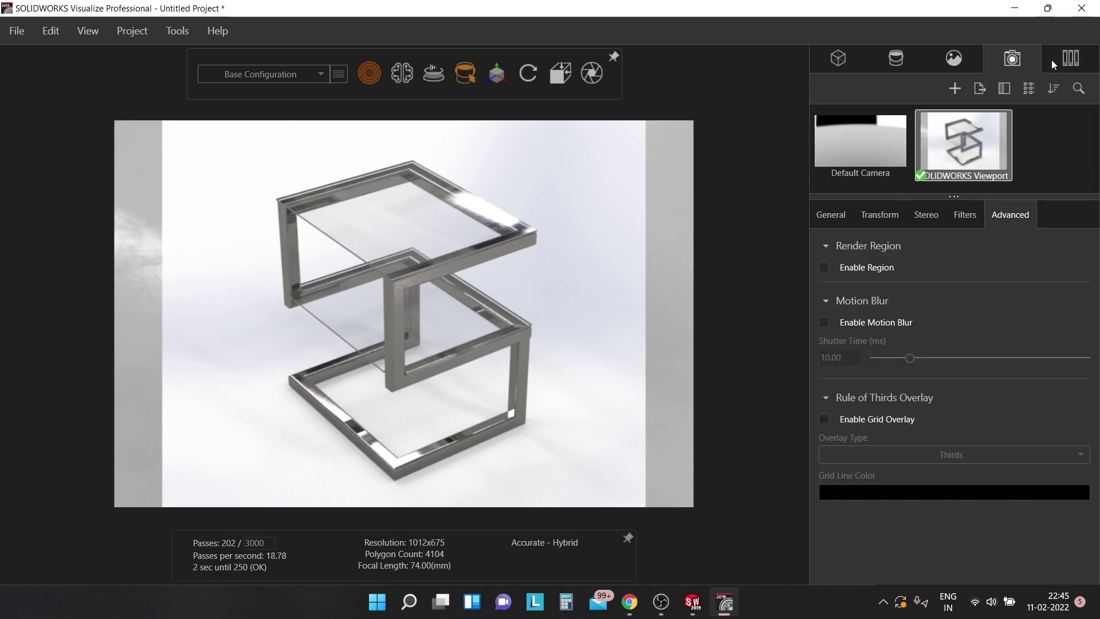
left_click(1053, 62)
left_click(951, 115)
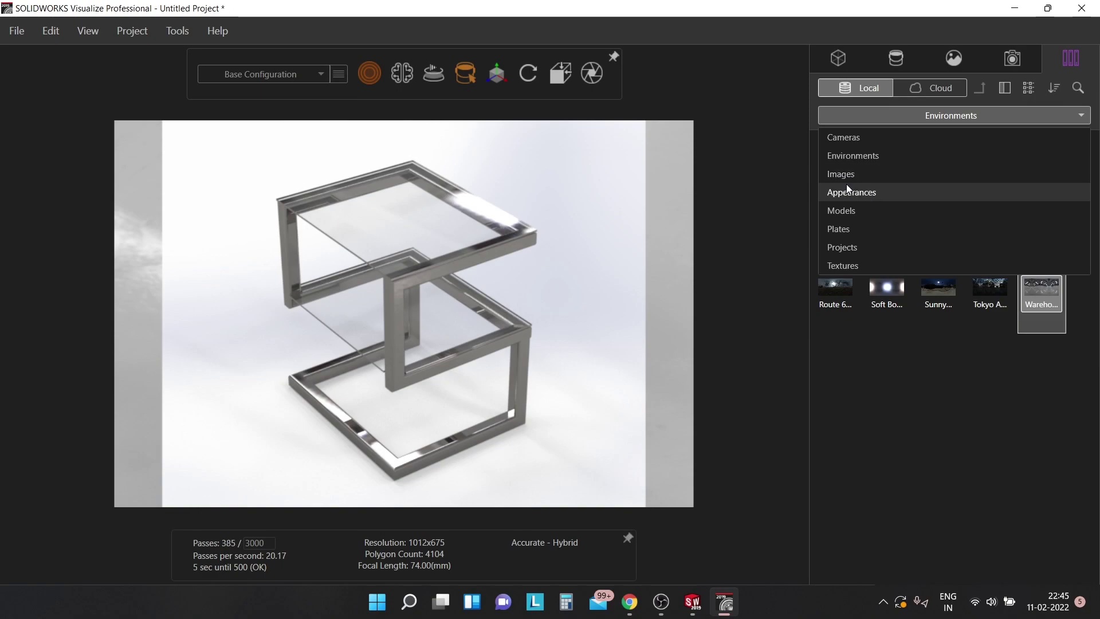
left_click(847, 189)
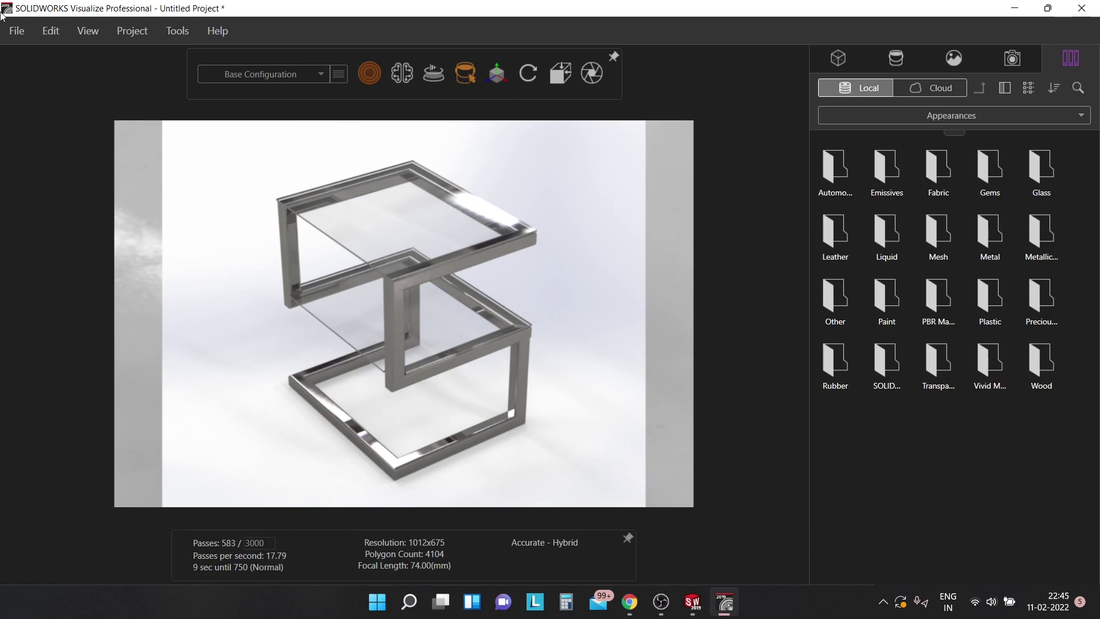
Open and close the File menu, then pause the live render
left_click(17, 32)
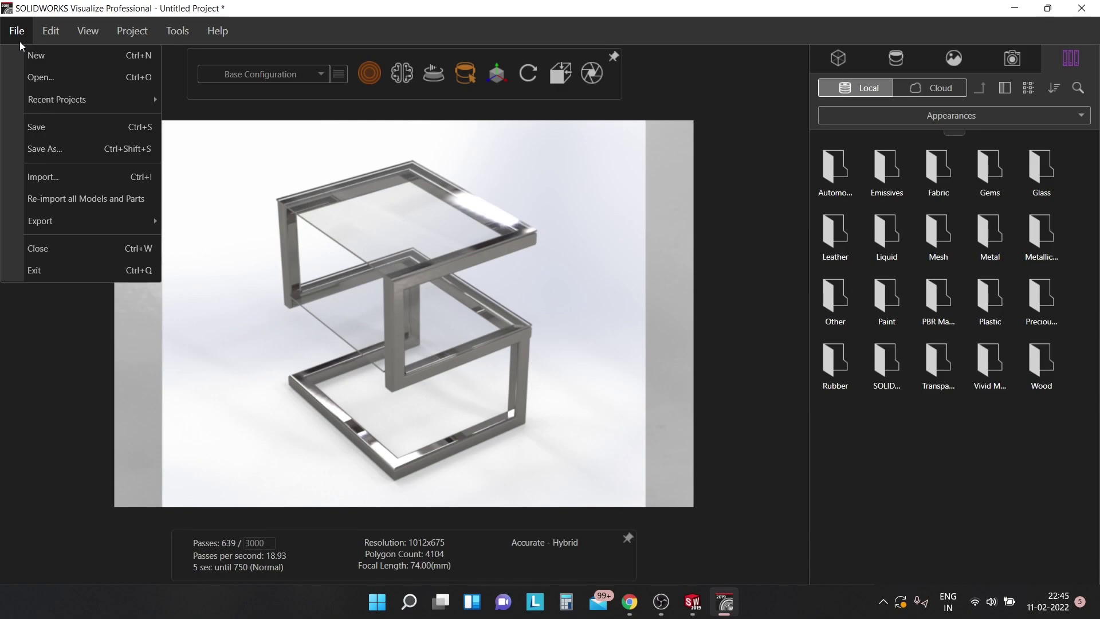
left_click(626, 106)
left_click(591, 72)
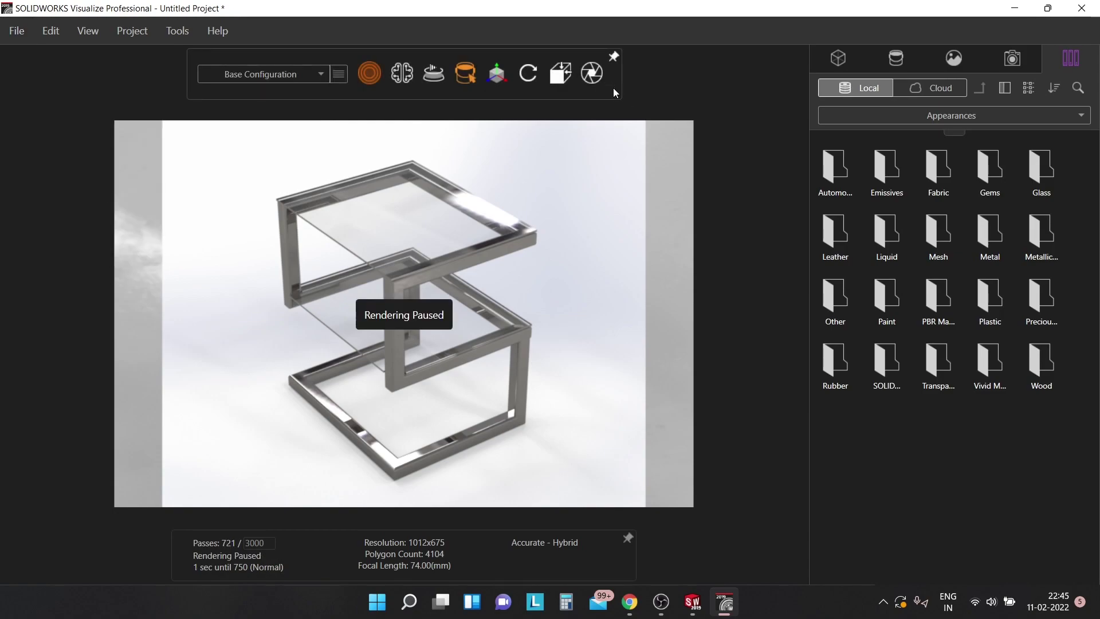